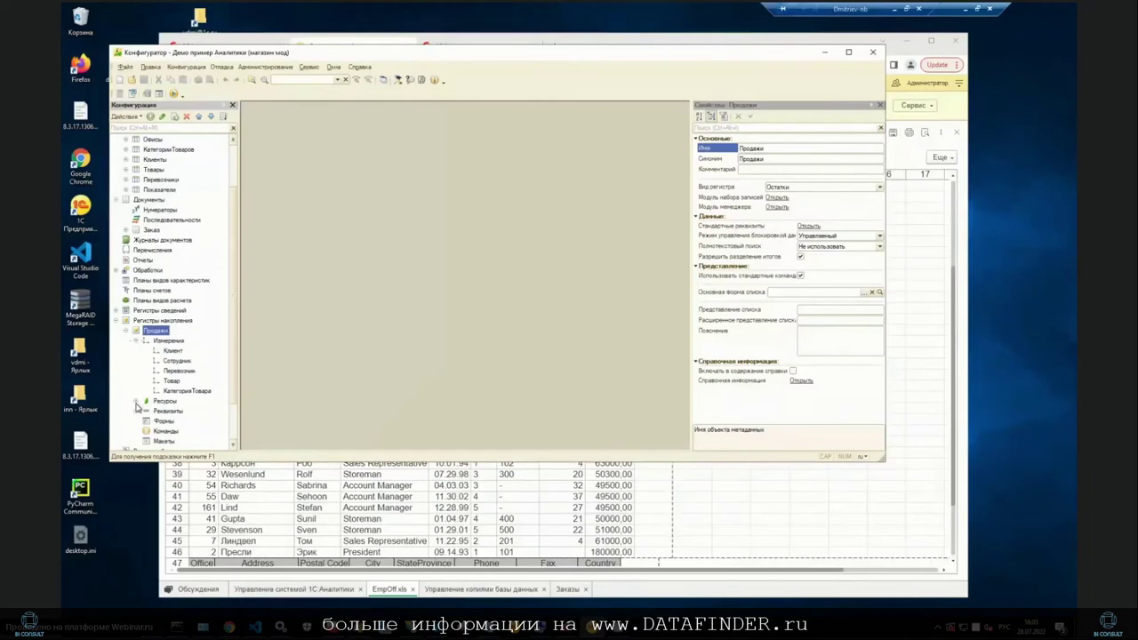
Open the Заказ document from the configuration tree and show the properties of its Клиент attribute in the document's data.
scroll(139, 418, "down", 2)
left_click(136, 382)
scroll(182, 262, "up", 4)
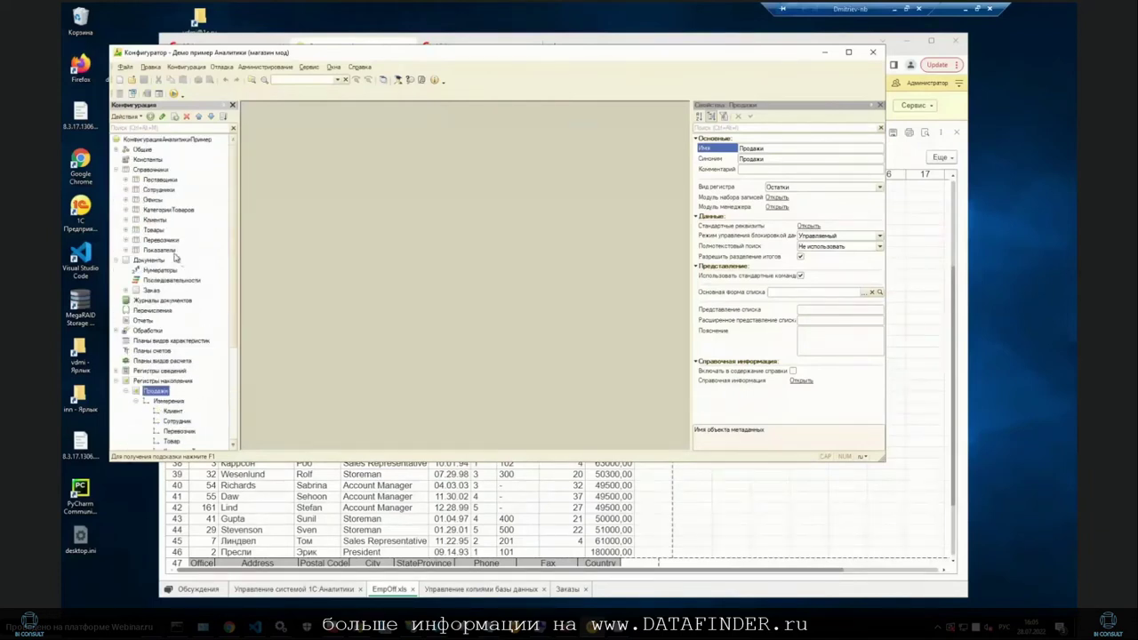
double_click(148, 291)
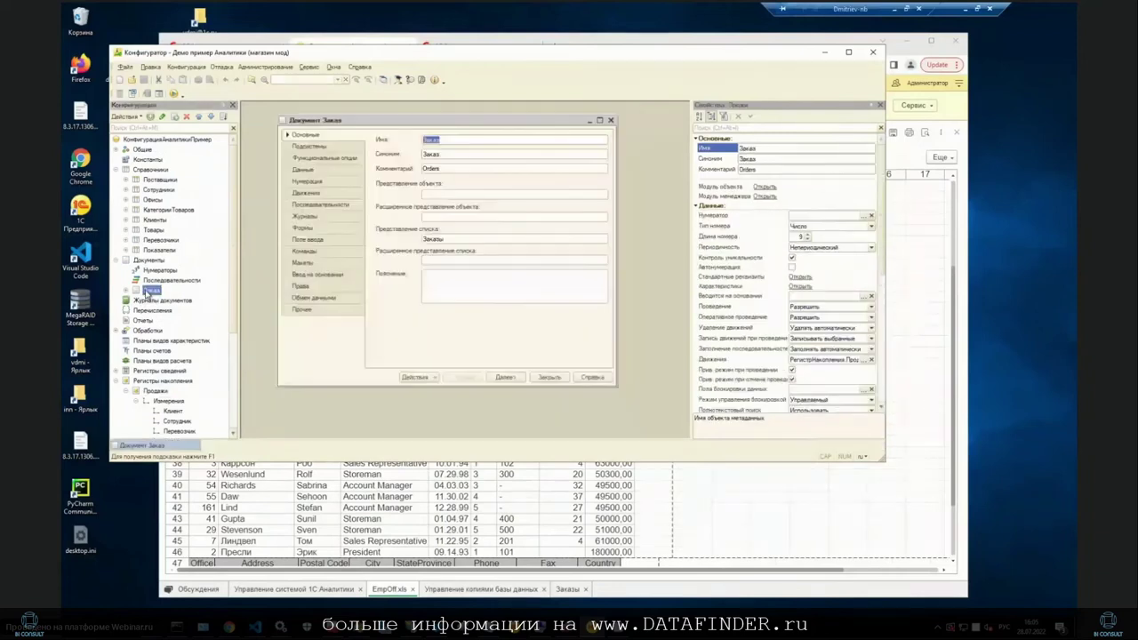
left_click(308, 170)
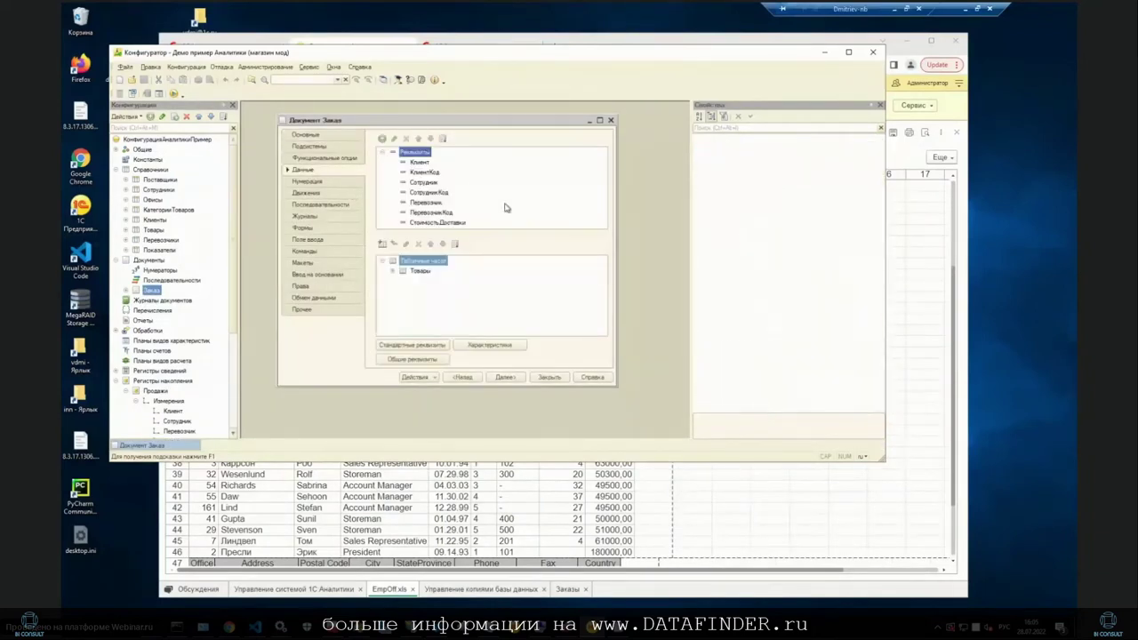
left_click(423, 164)
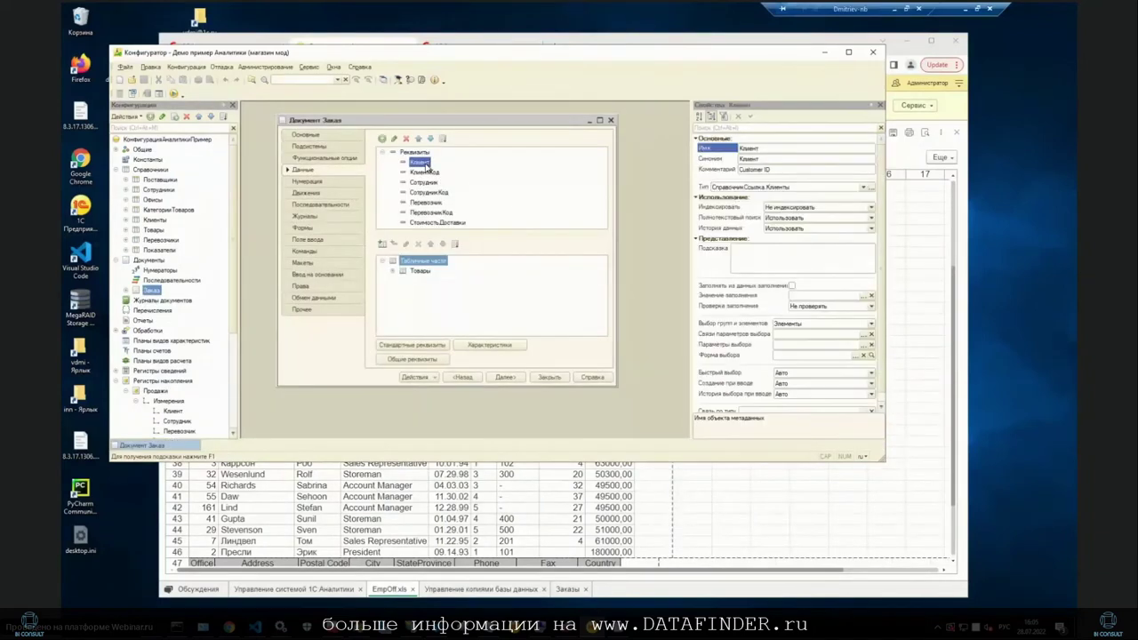
Examine the Клиент attribute's name, synonym and selectable types, and expand the Товары tabular section of the Заказ document.
left_click(767, 151)
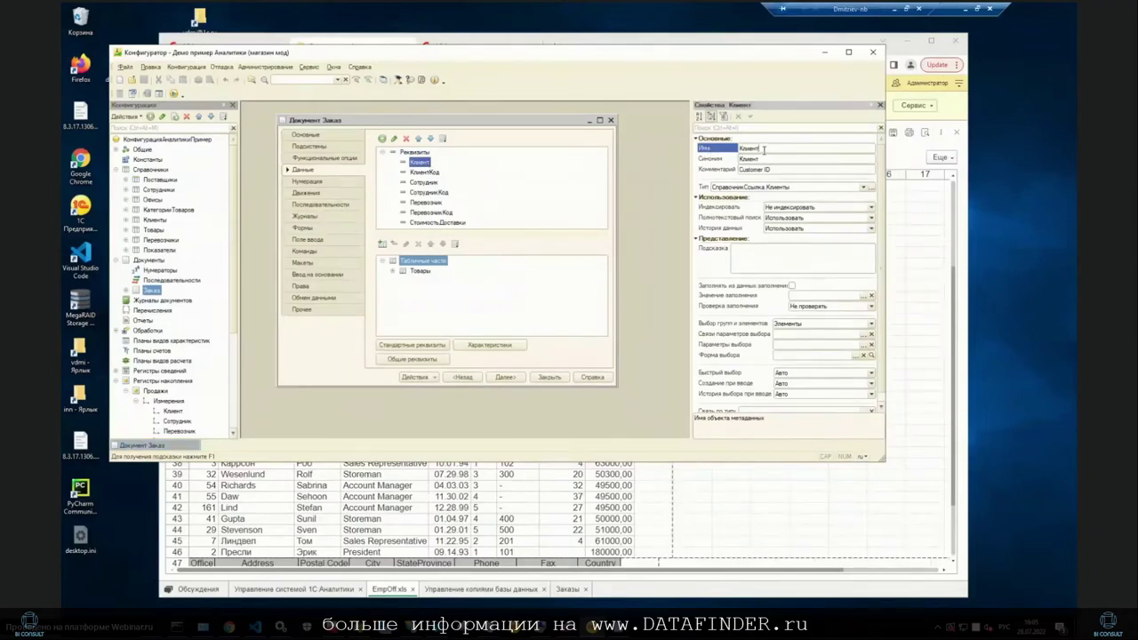
key("ctrl+a")
key("Tab")
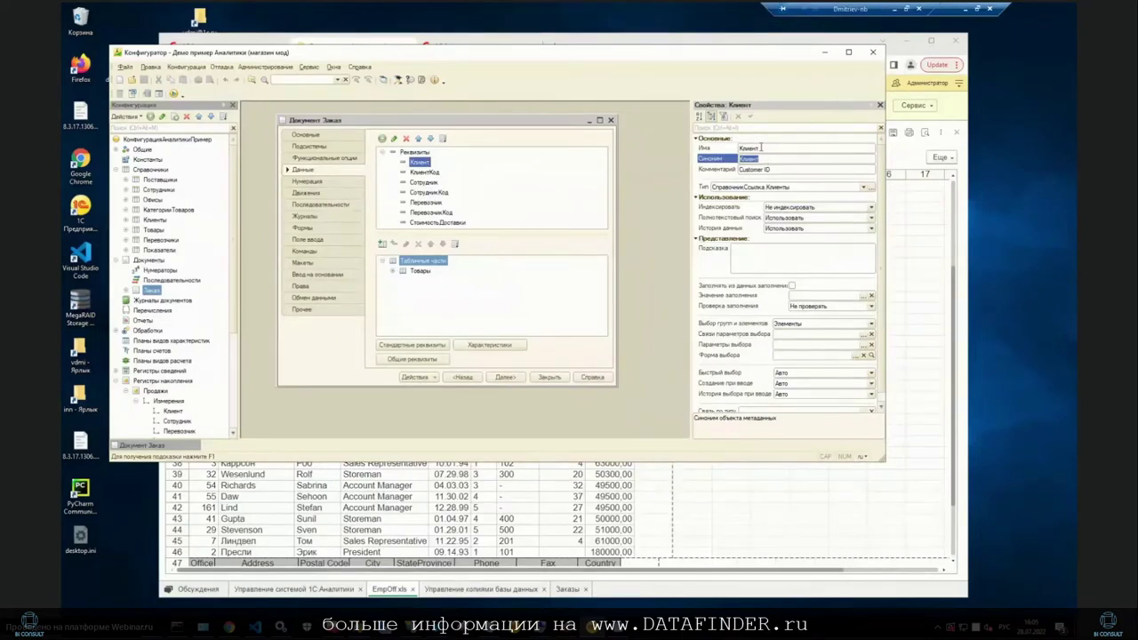
left_click(759, 158)
double_click(758, 158)
left_click(762, 157)
left_click(865, 187)
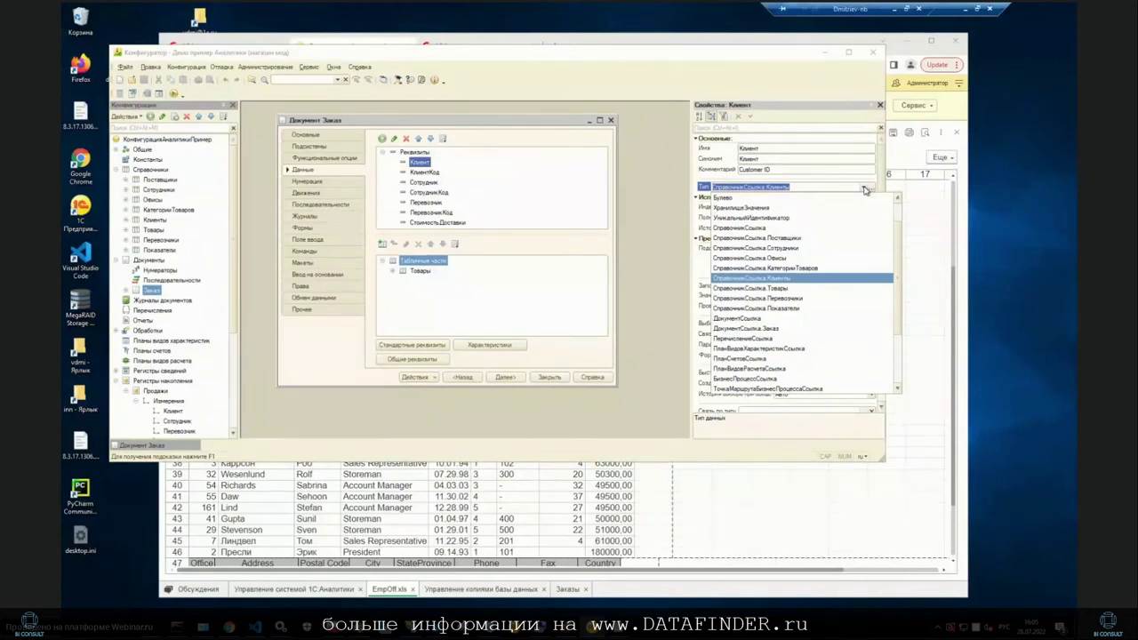
left_click(690, 200)
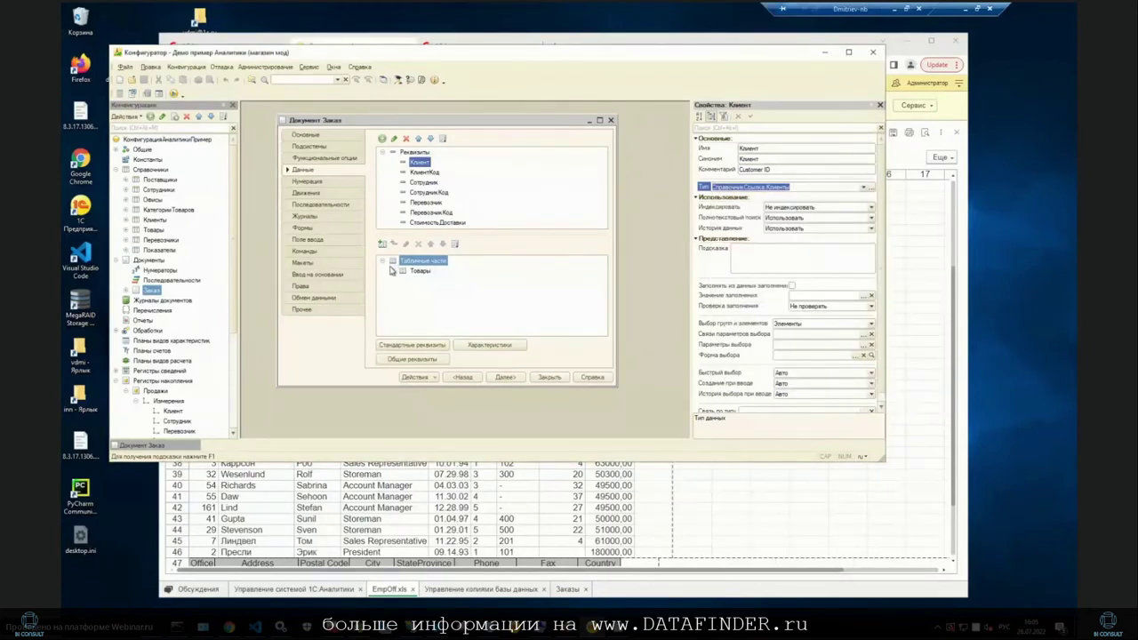
left_click(392, 270)
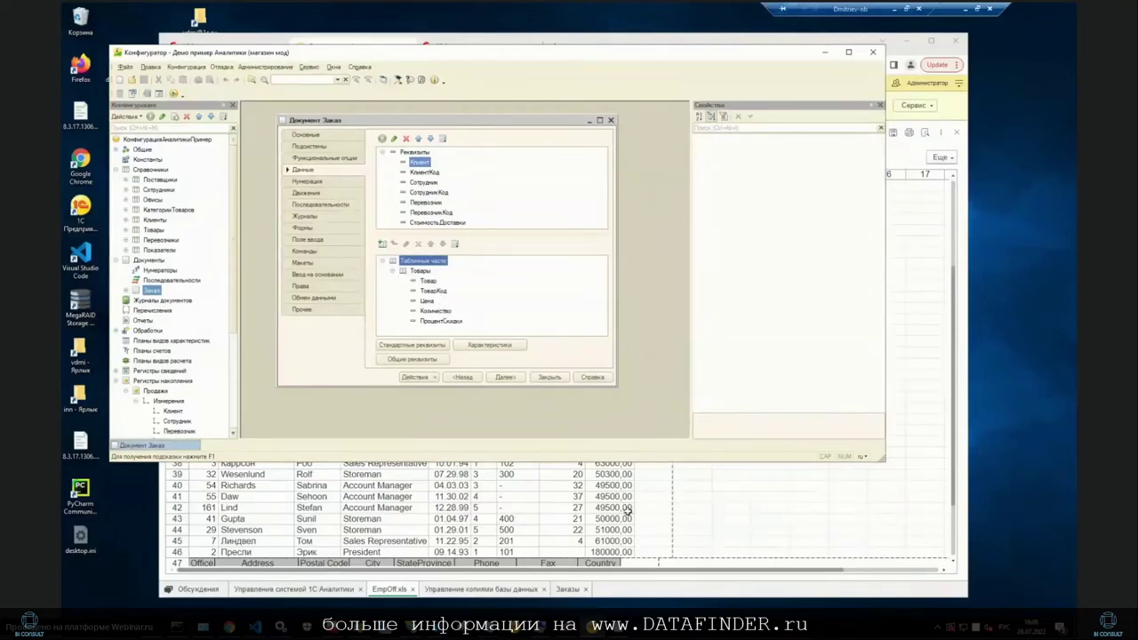
Switch to the 1С:Предприятие browser session, view the Лучшие традиции order of 10.07.2007 from the Заказы list, and close it.
left_click(668, 591)
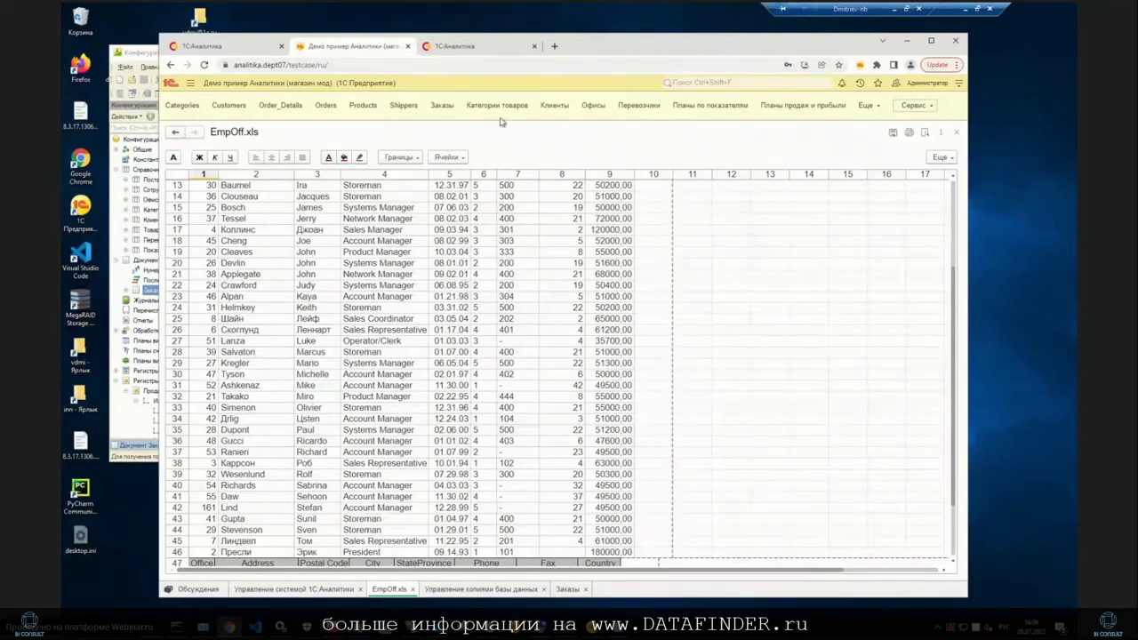
left_click(568, 589)
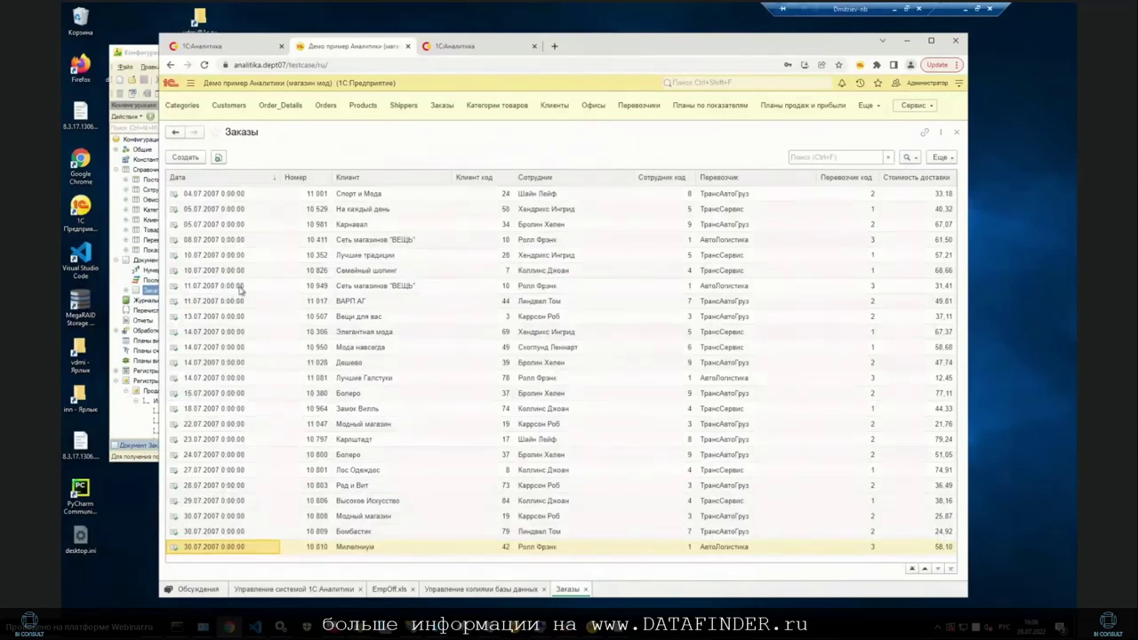
left_click(228, 257)
double_click(227, 257)
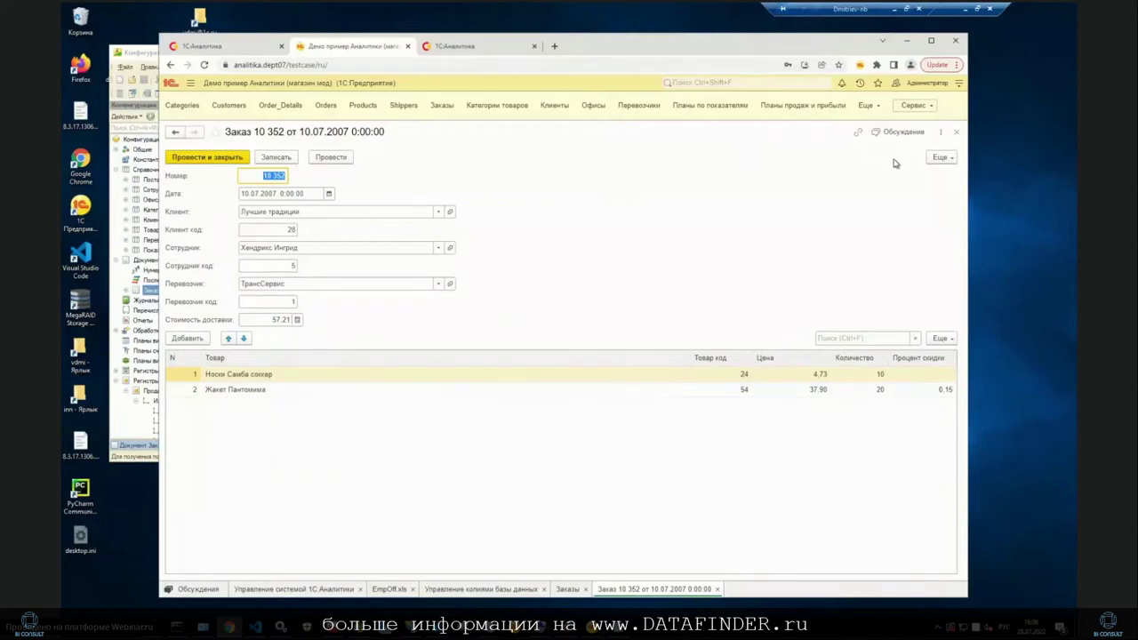
left_click(957, 133)
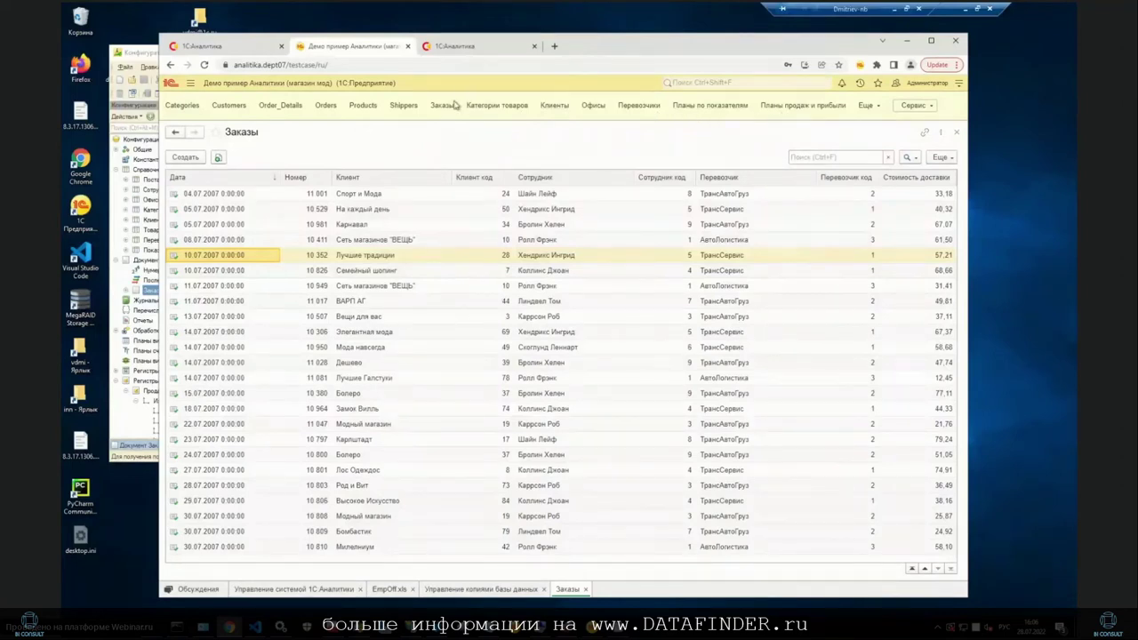
Open the Products table and look through its records.
left_click(360, 107)
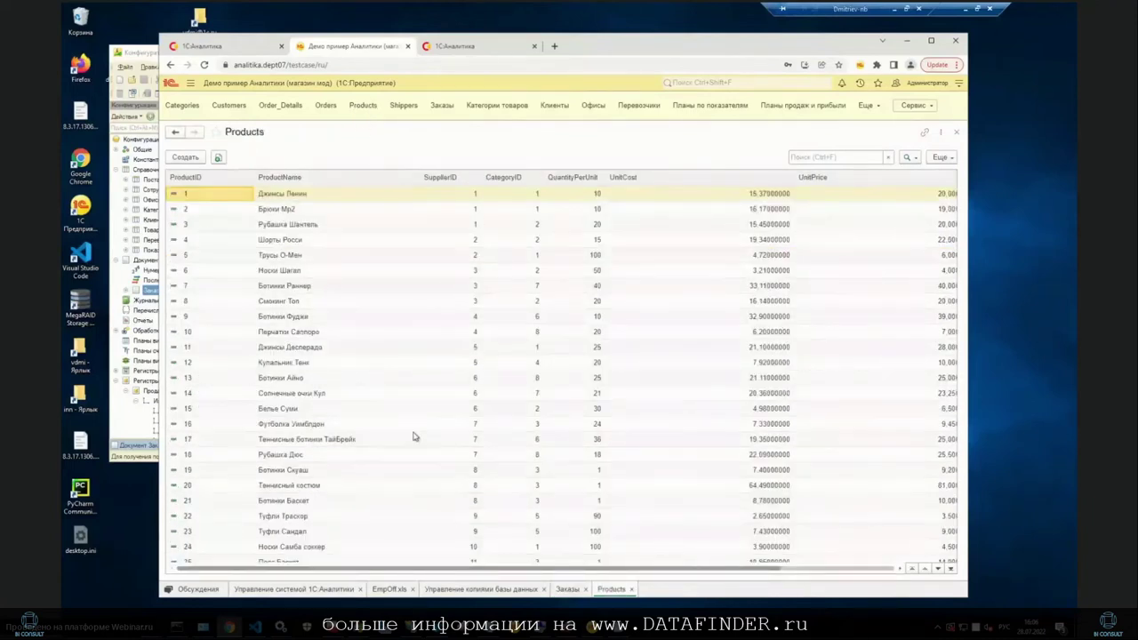
scroll(408, 427, "down", 1)
scroll(402, 426, "up", 1)
View the server settings in Управление системой 1С:Аналитика and the application's service commands.
left_click(302, 590)
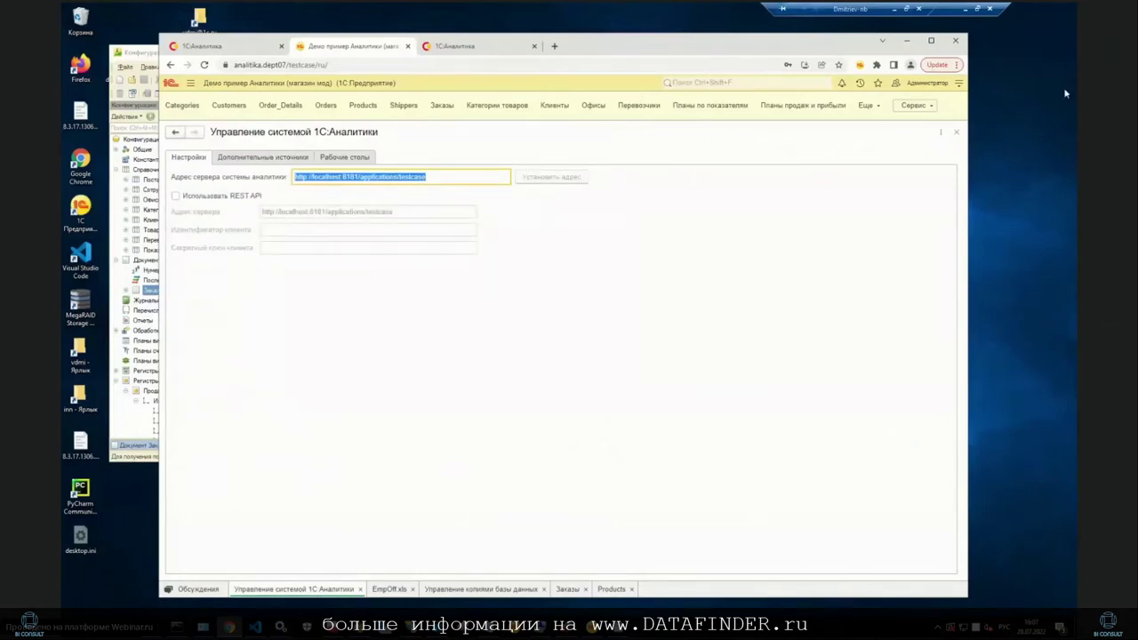
left_click(959, 84)
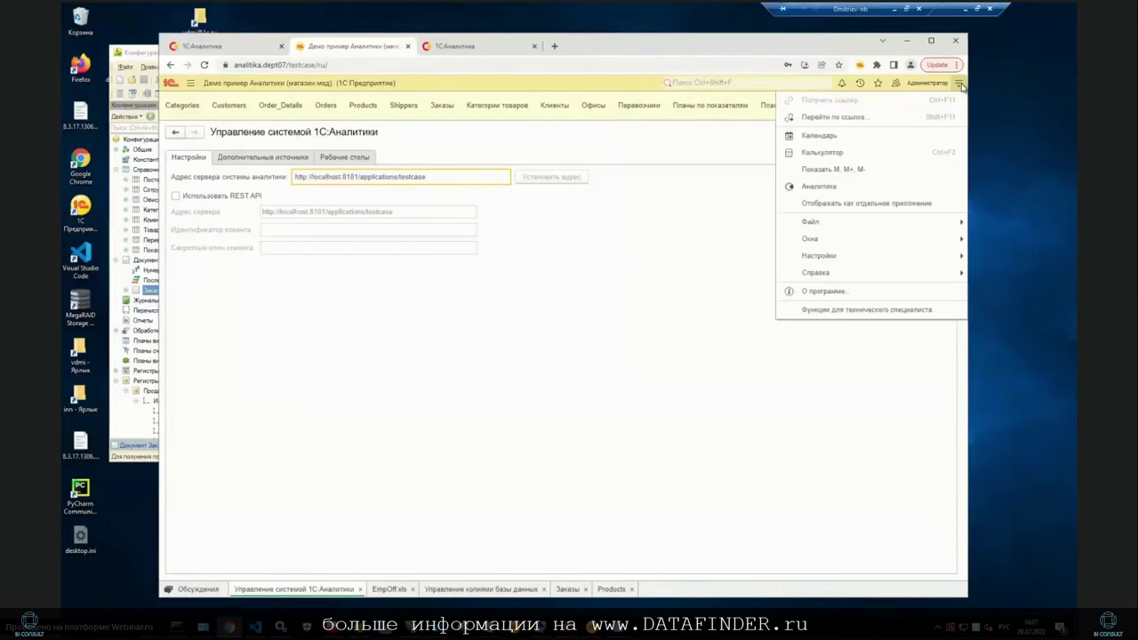
left_click(569, 351)
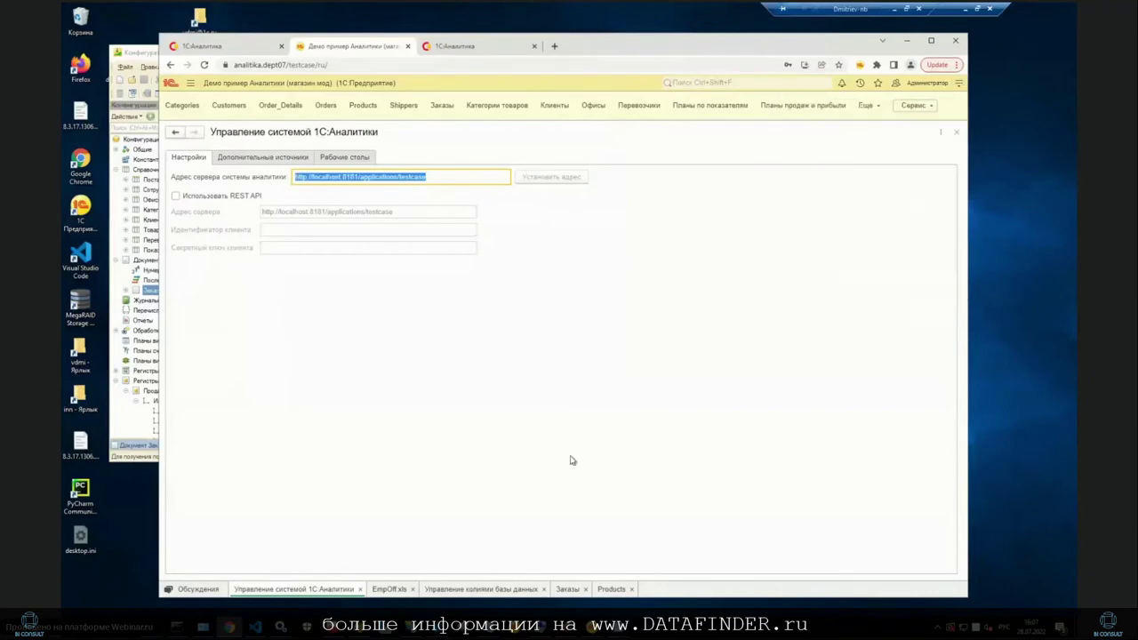
Add a database copy named ДА2, check the available DBMS and replication types, and enable the built-in Дата акселератор.
left_click(457, 590)
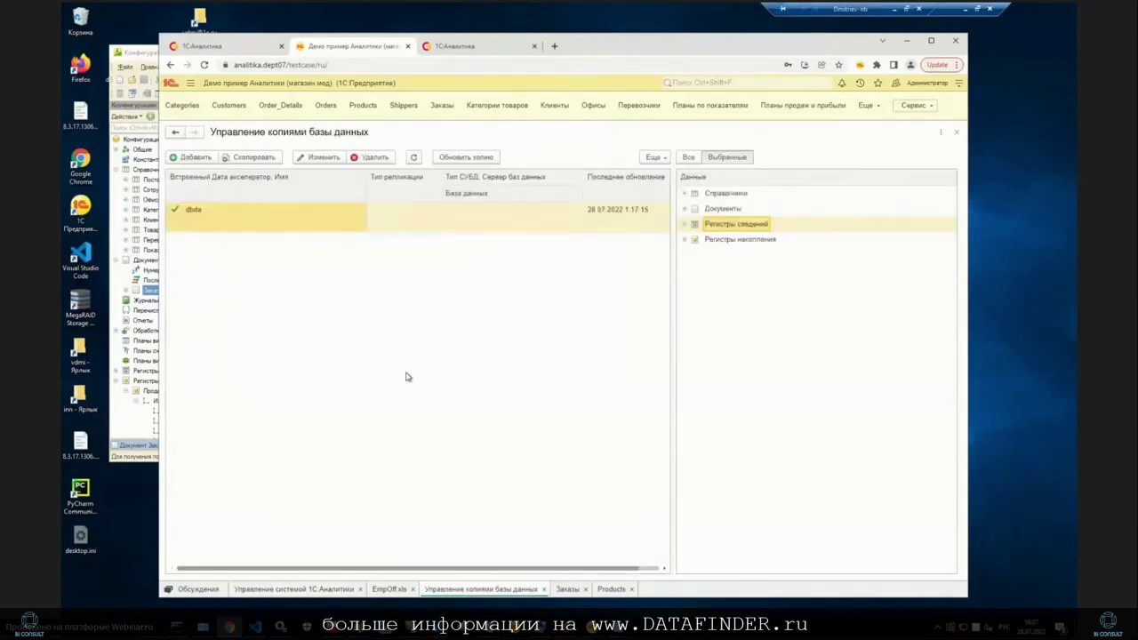
left_click(197, 157)
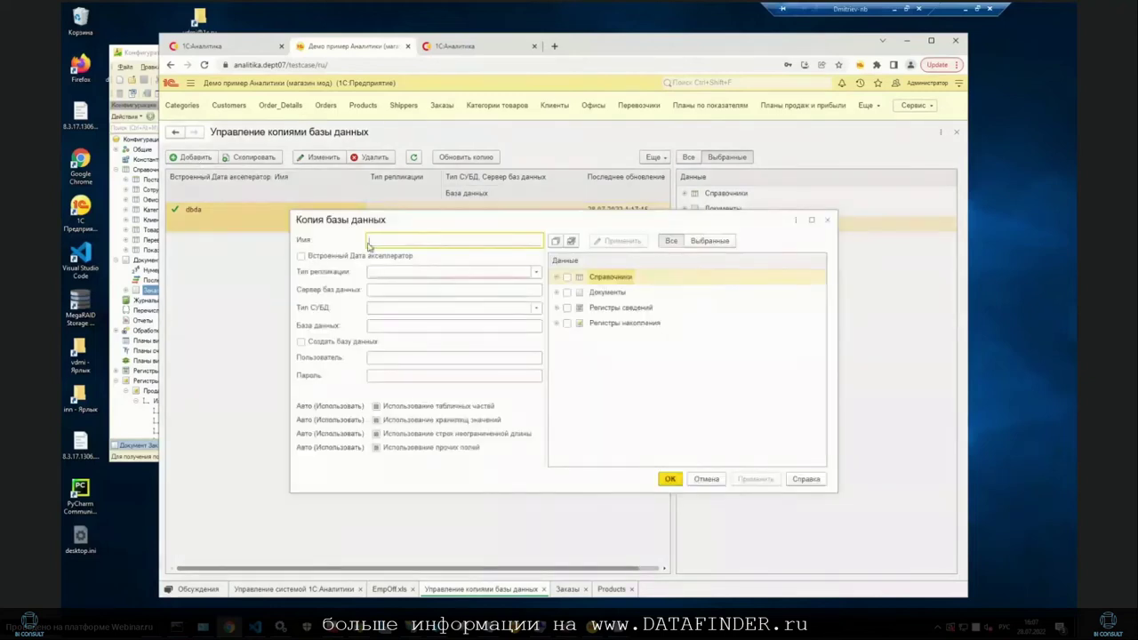
type("ДА2")
left_click(536, 307)
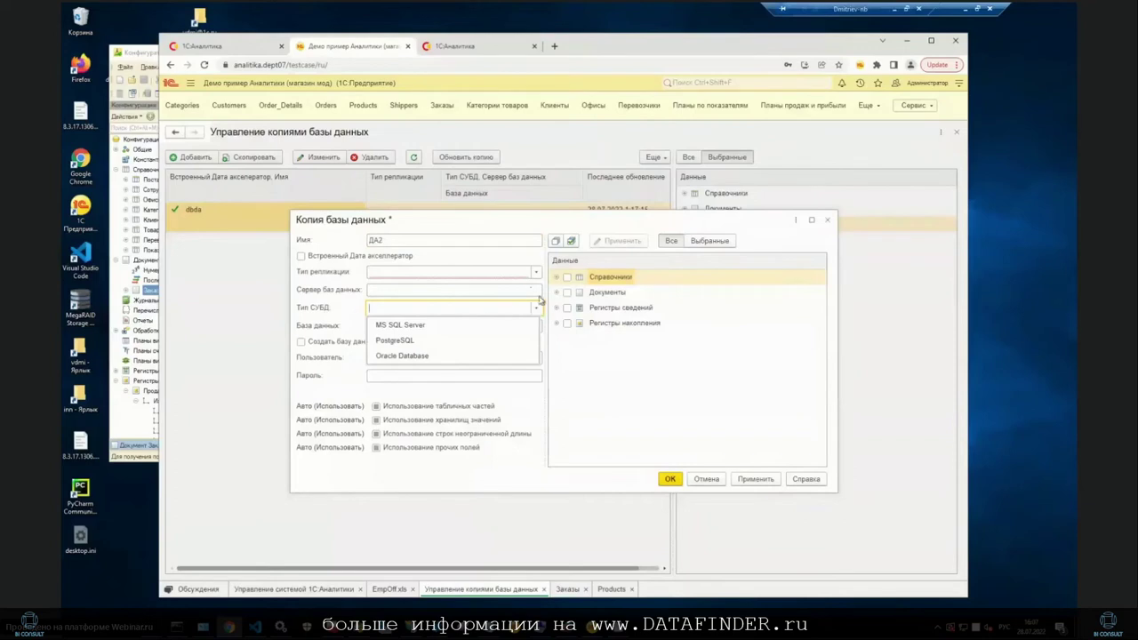
left_click(536, 308)
left_click(536, 272)
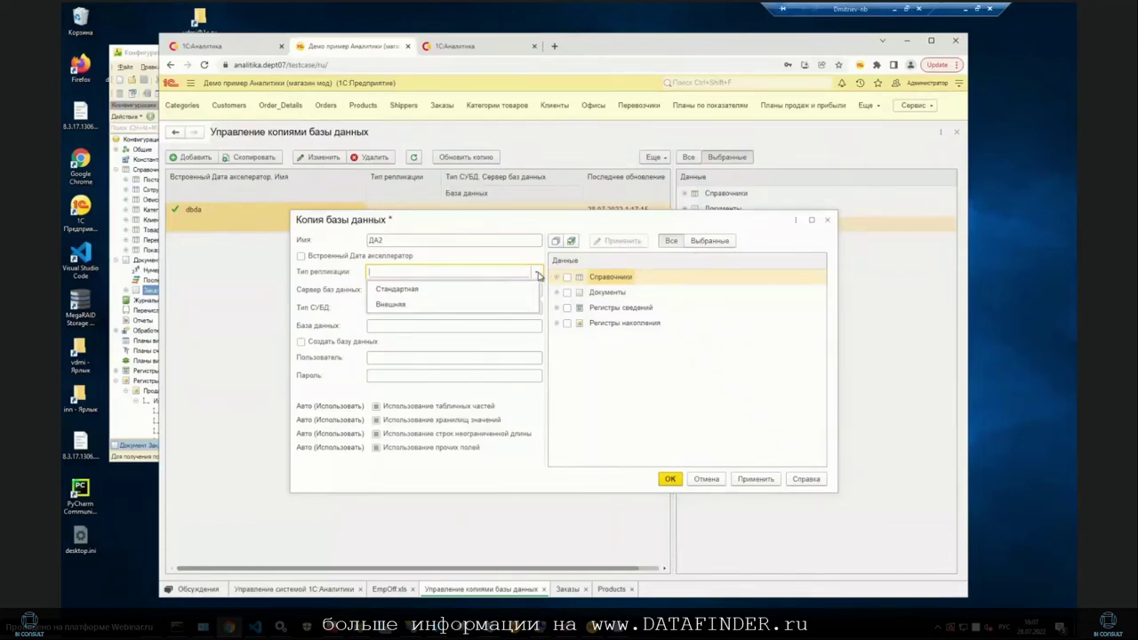
left_click(538, 274)
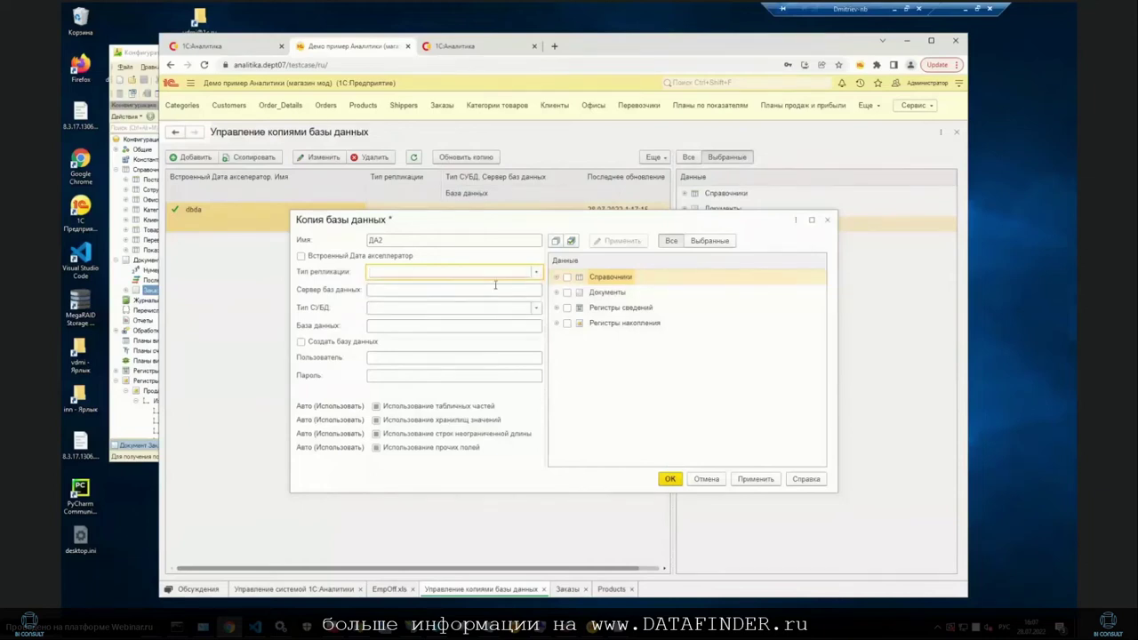
left_click(300, 256)
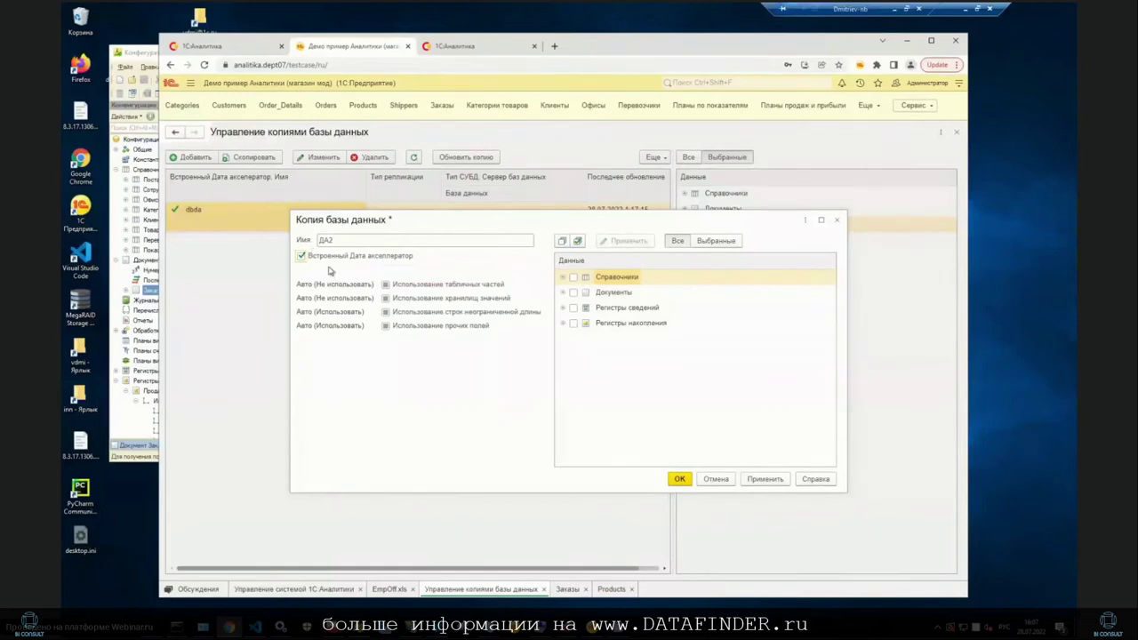
Enable tabular sections for copy ДА2, include the Офисы and Сотрудники catalogs, and save the copy.
left_click(386, 285)
left_click(563, 278)
left_click(584, 323)
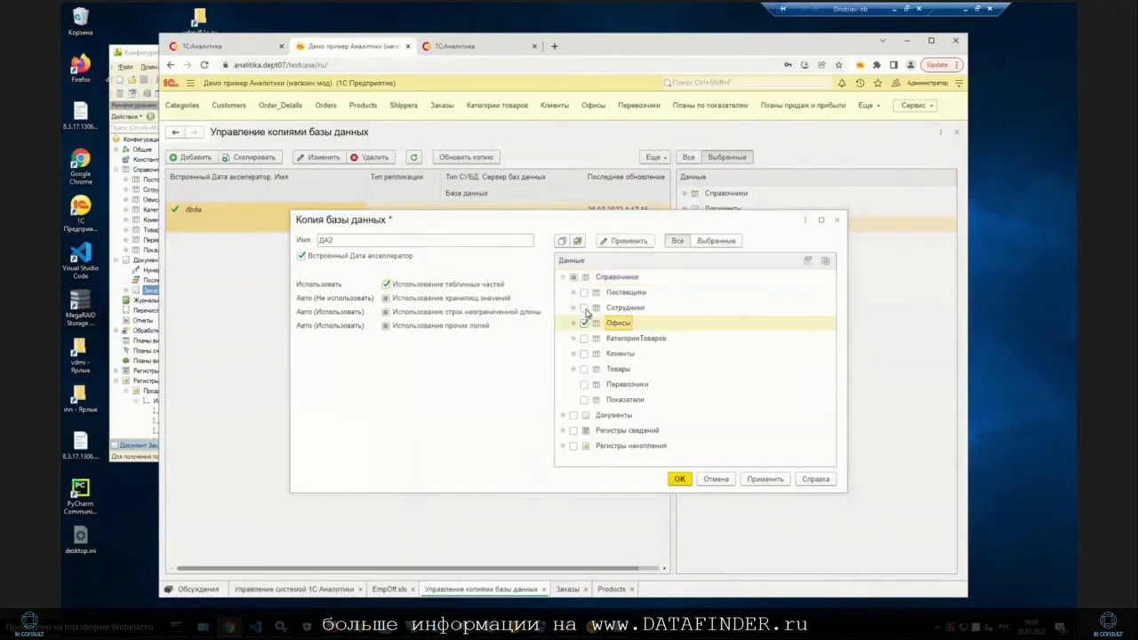
left_click(584, 307)
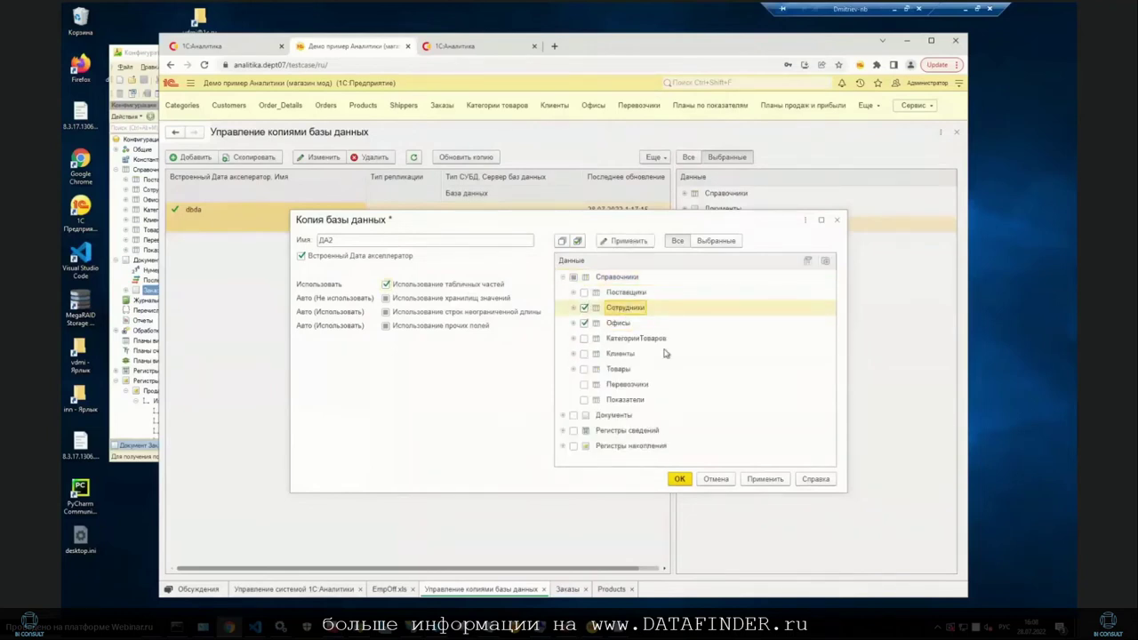
left_click(680, 477)
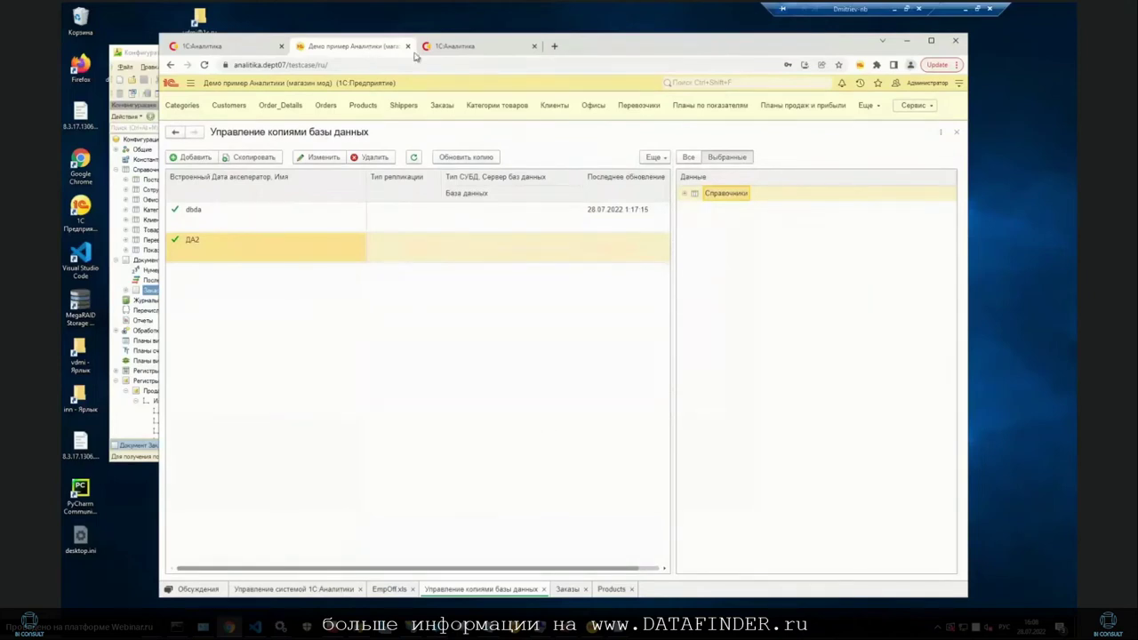
Launch Аналитика from the 1С:Предприятие application, compare the two browser pages, and view the commands Аналитика offers.
left_click(959, 82)
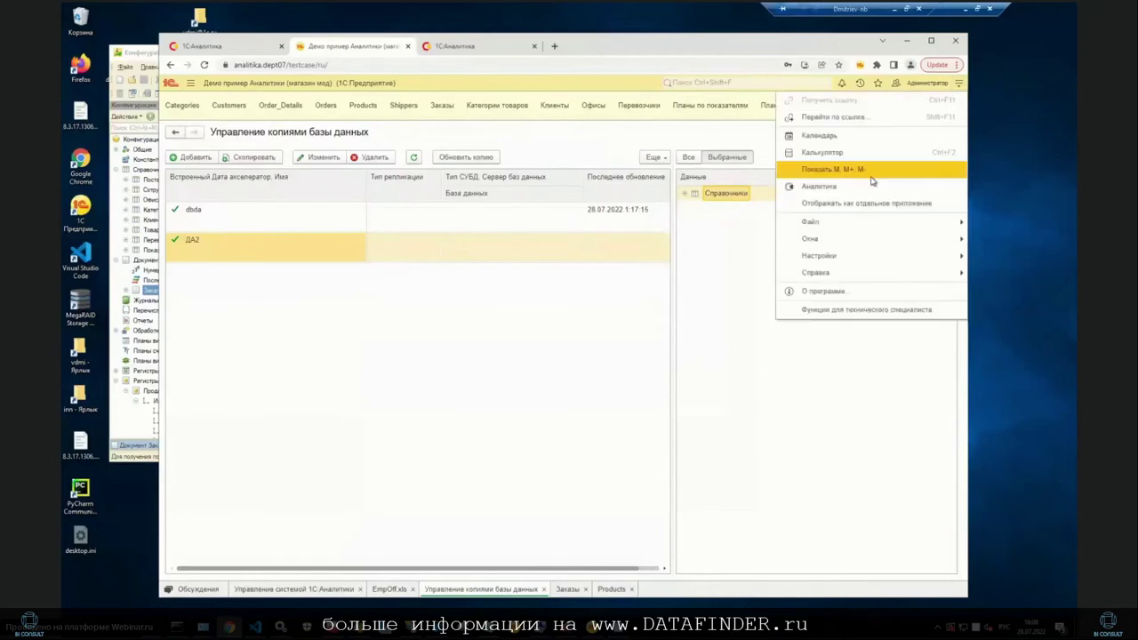
left_click(822, 190)
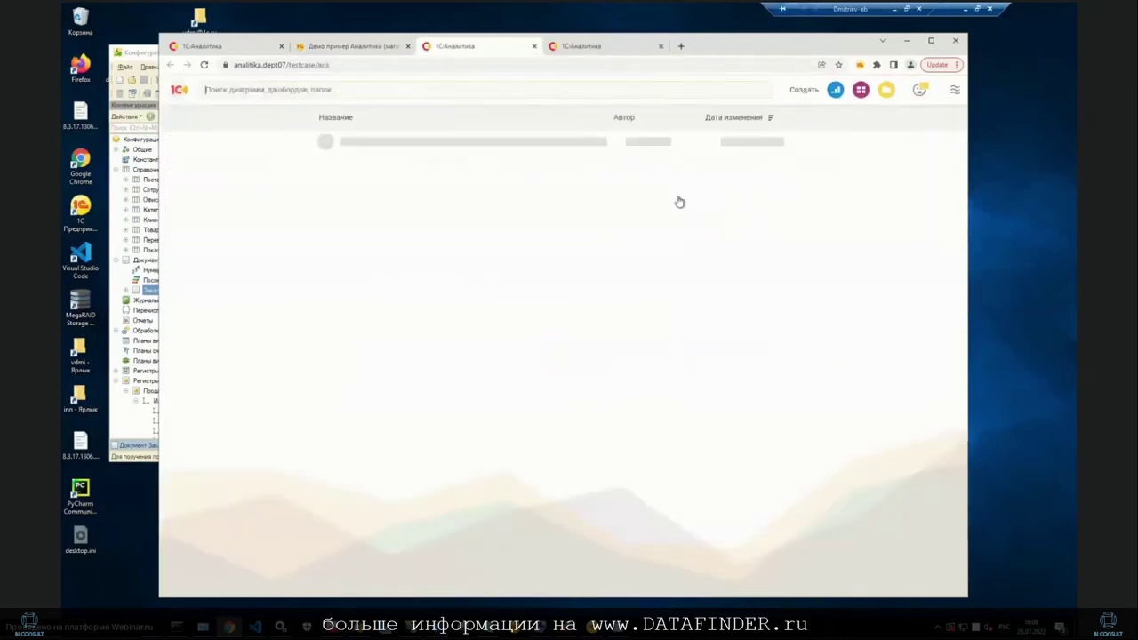
left_click(340, 46)
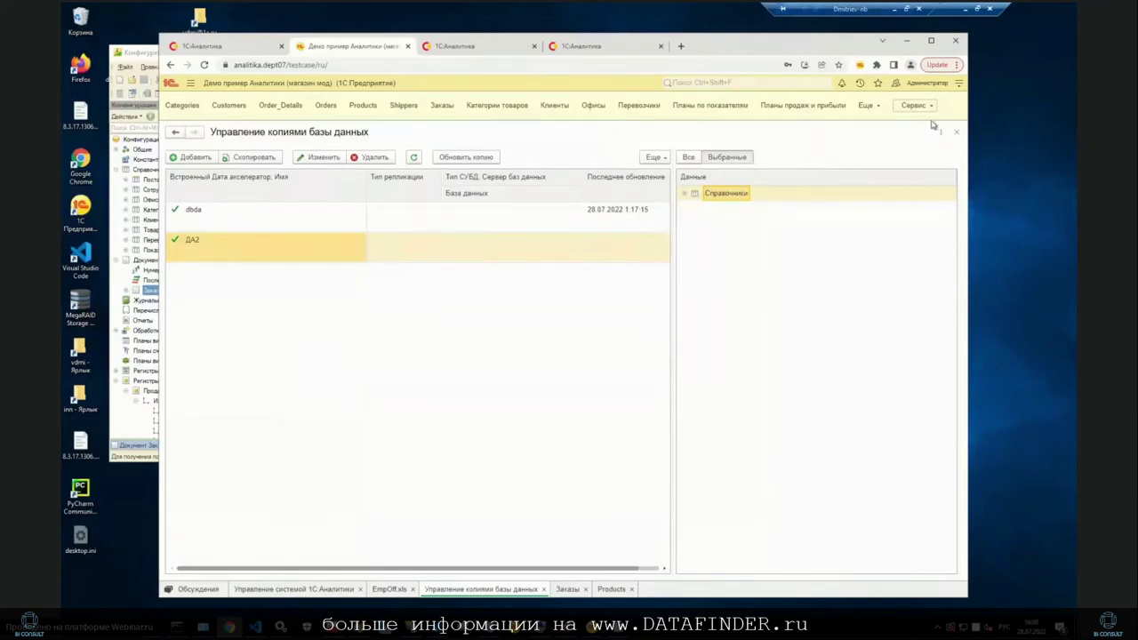
left_click(467, 48)
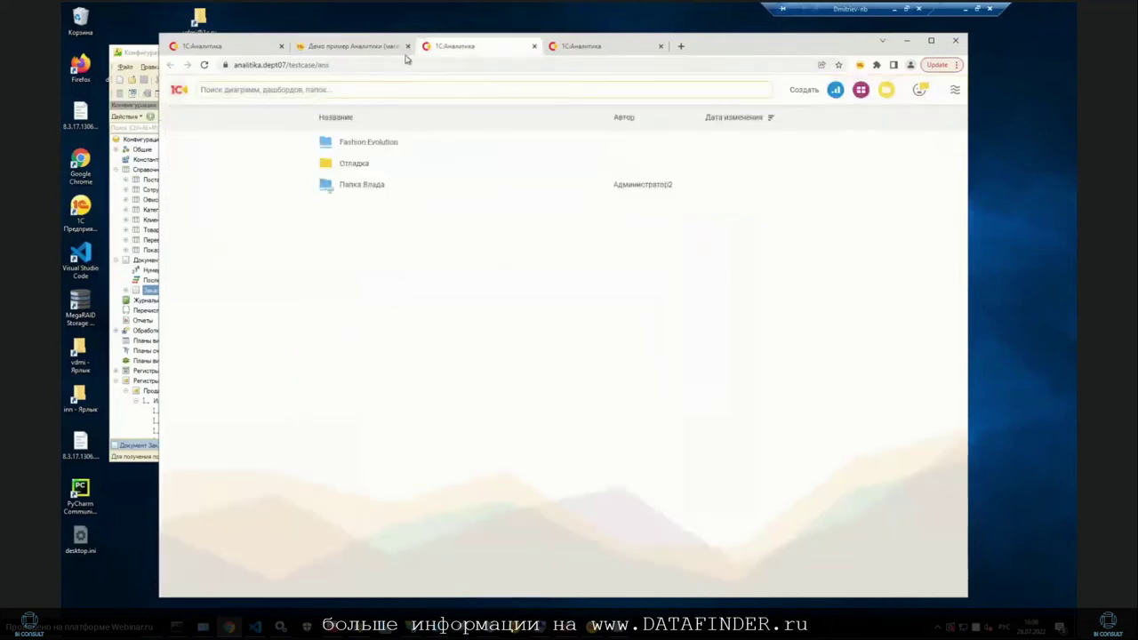
left_click(390, 49)
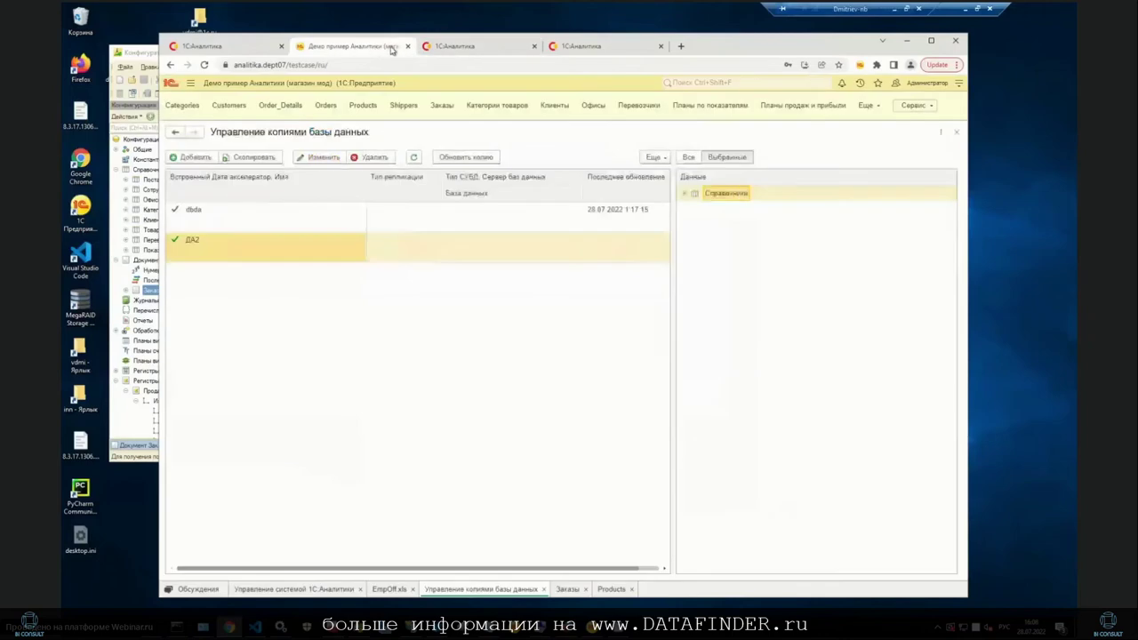
left_click(456, 46)
left_click(955, 89)
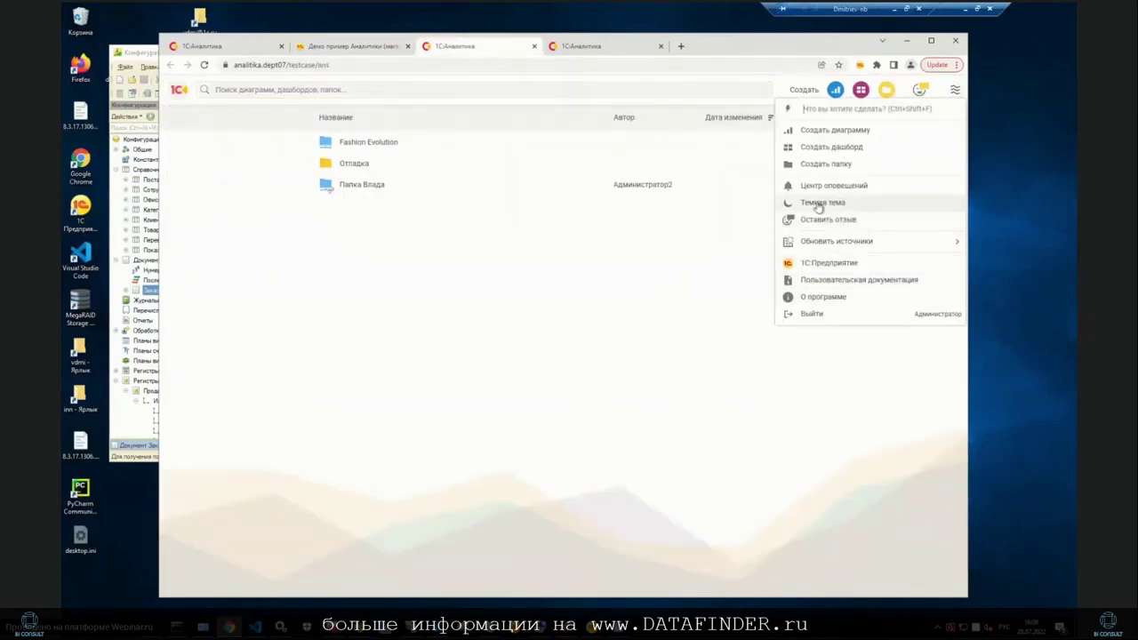
left_click(669, 261)
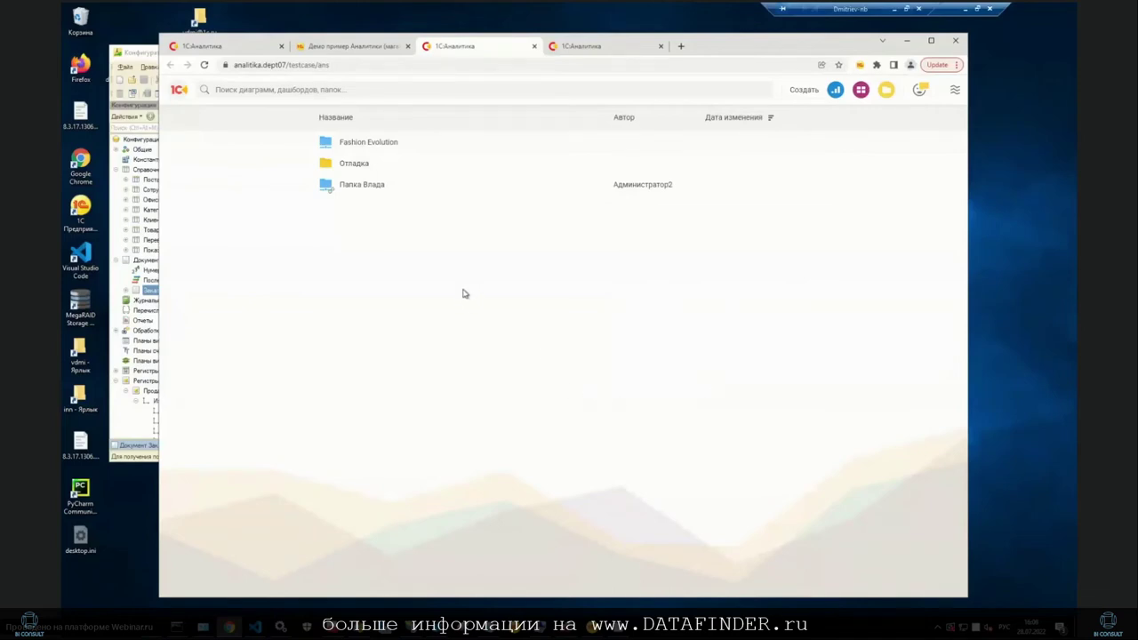
Open the Список отчетов dashboard in the Fashion Evolution folder.
left_click(387, 147)
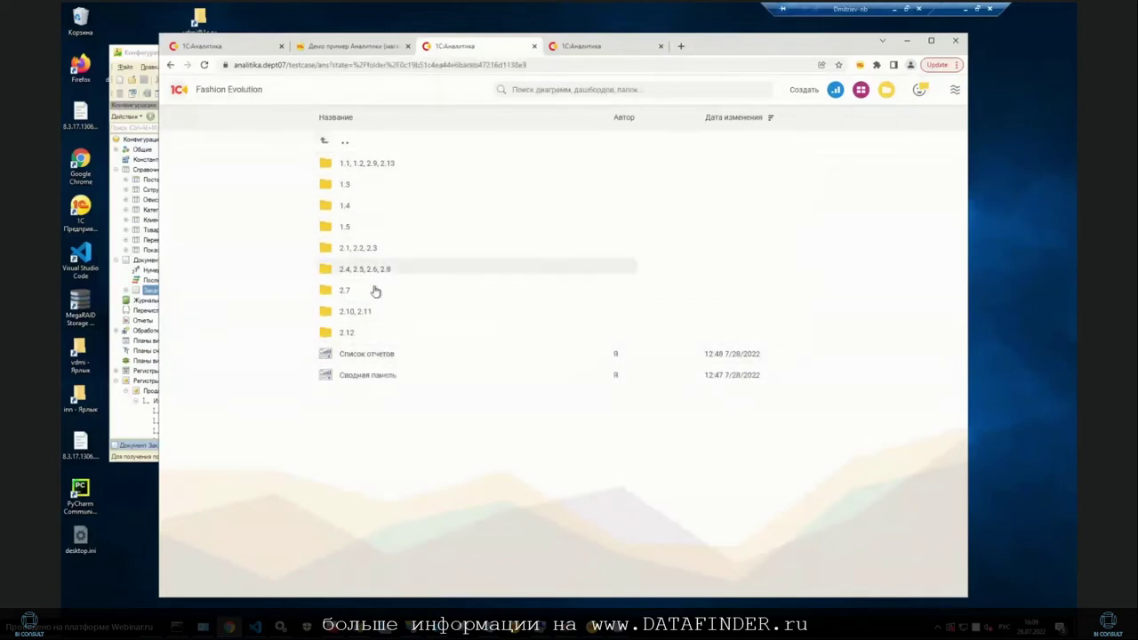
left_click(365, 355)
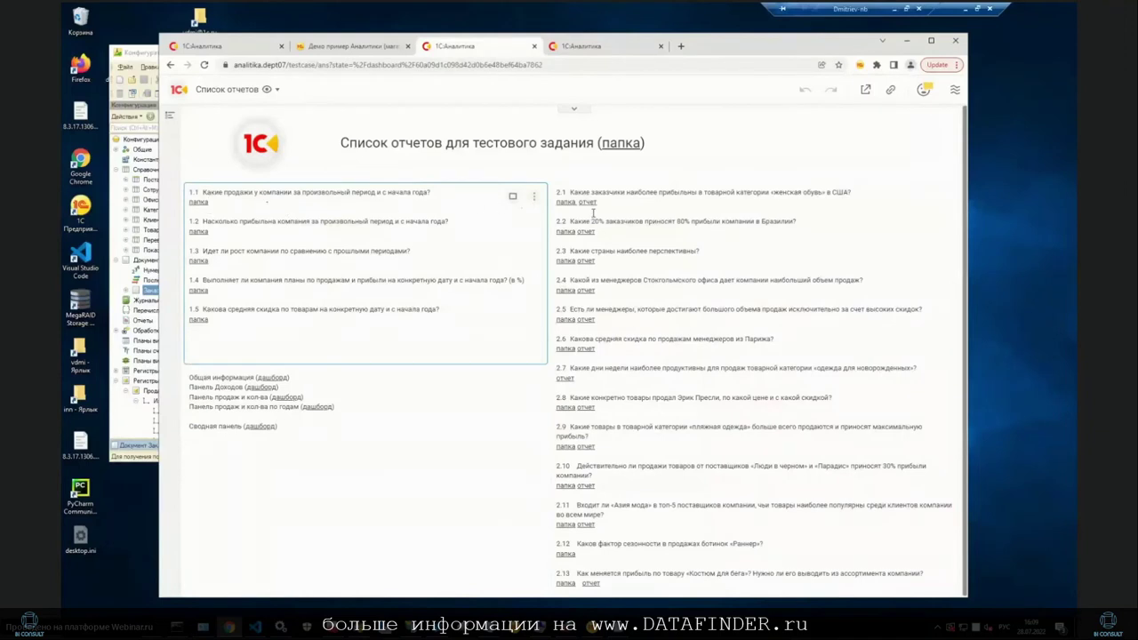
View the 2.1 report on the most profitable customers and its folder, returning to the report list after each.
left_click(591, 204)
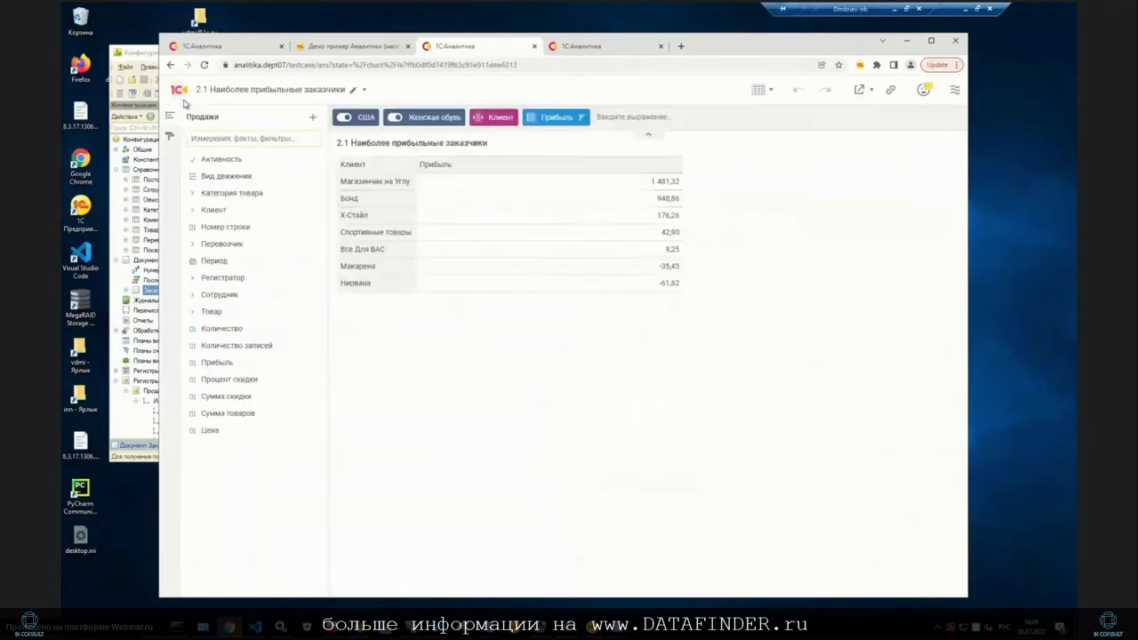
left_click(170, 65)
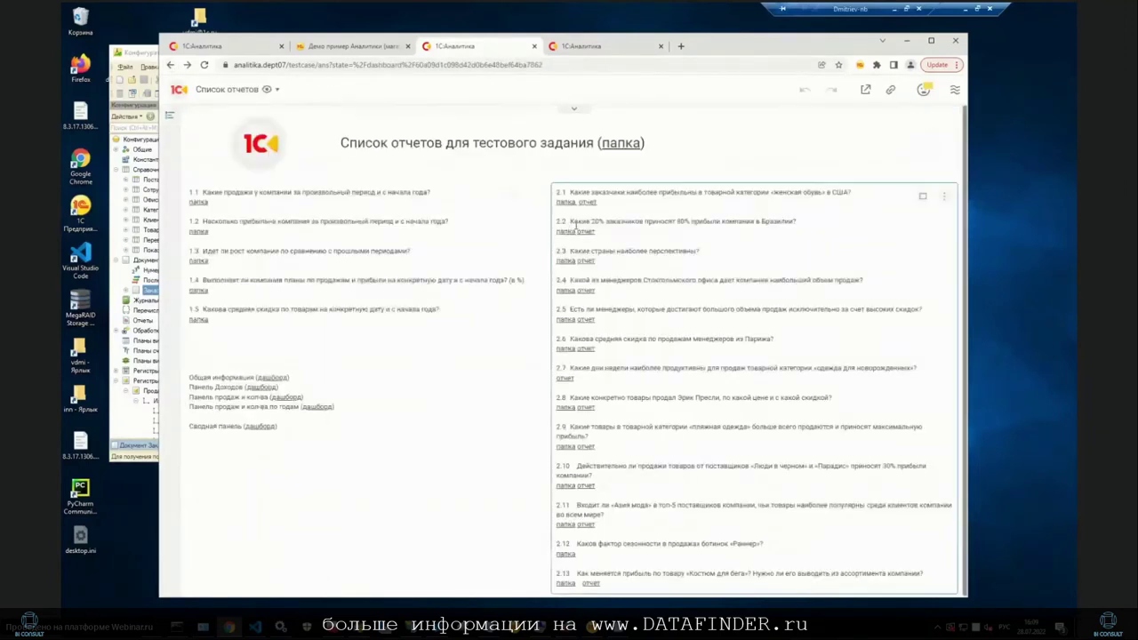
left_click(569, 202)
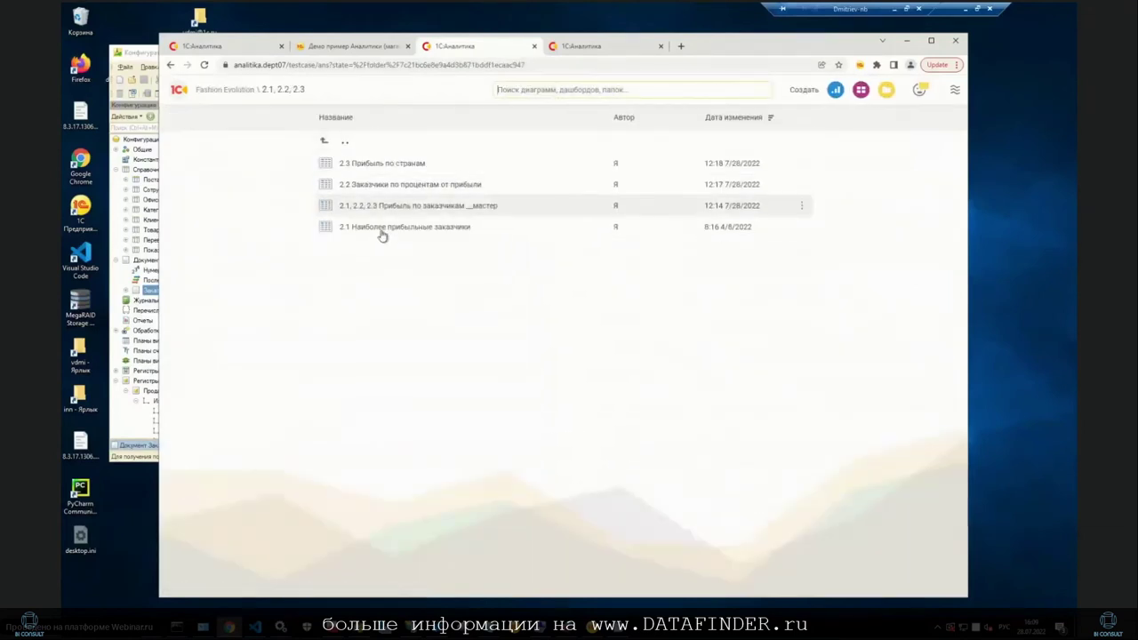
left_click(172, 66)
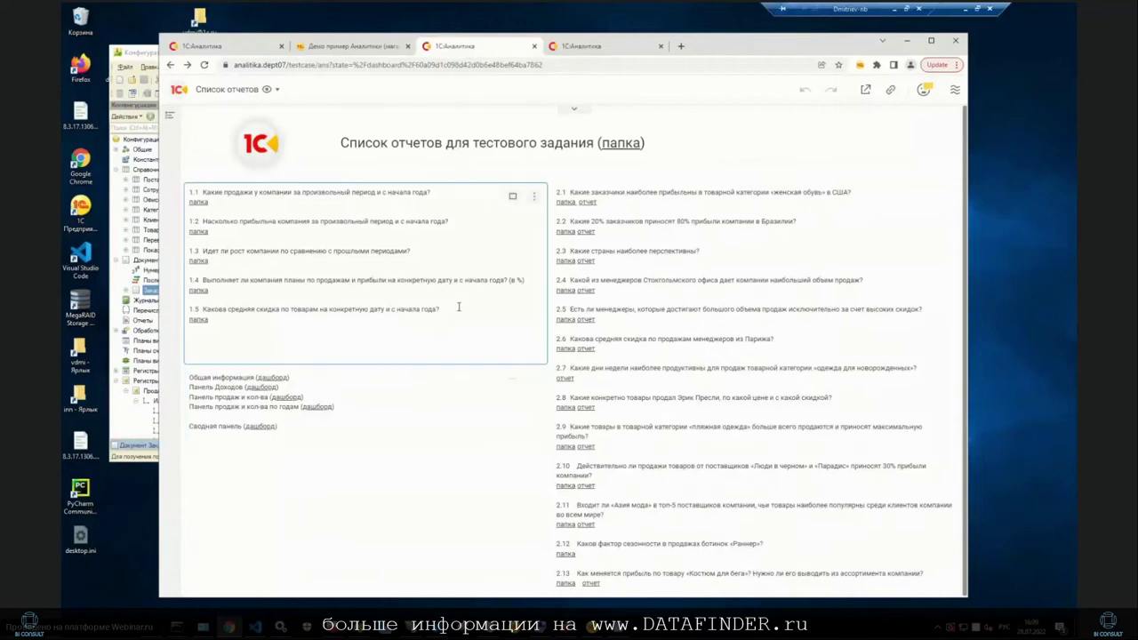
Go up through the Fashion Evolution folder to the root and create a chart from the Продажи accumulation register, checking the source type filter.
left_click(620, 144)
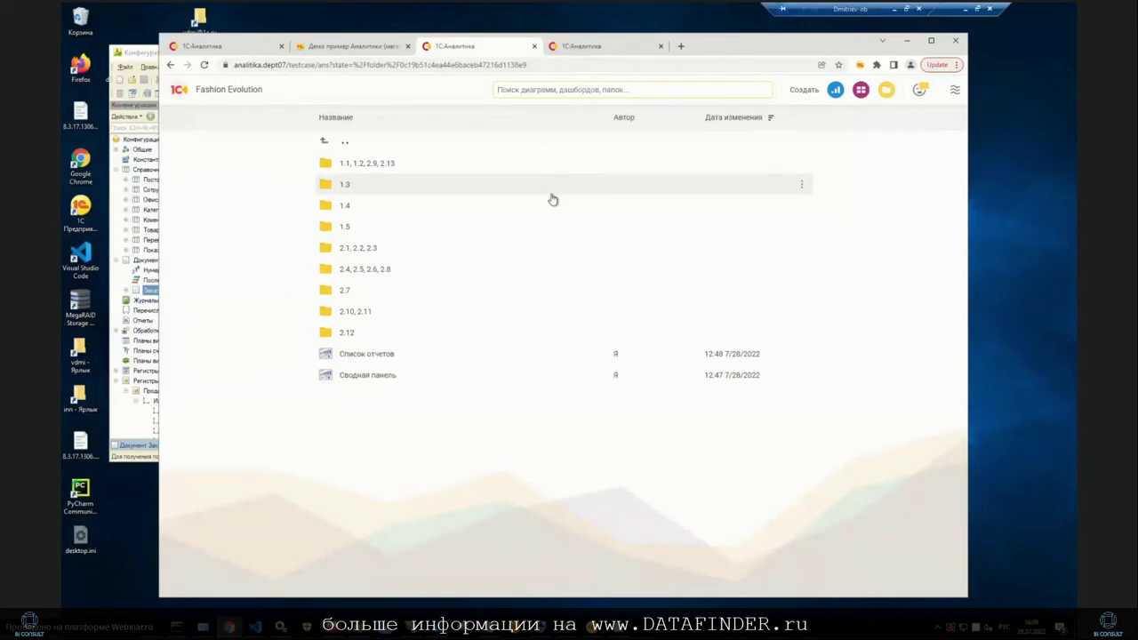
left_click(350, 146)
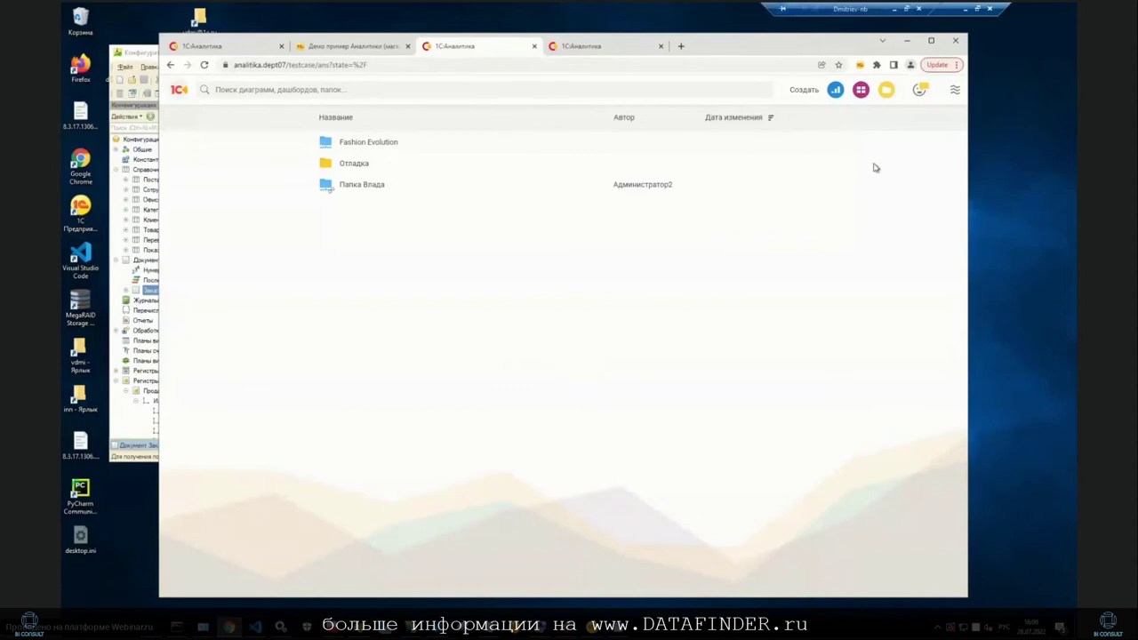
left_click(836, 91)
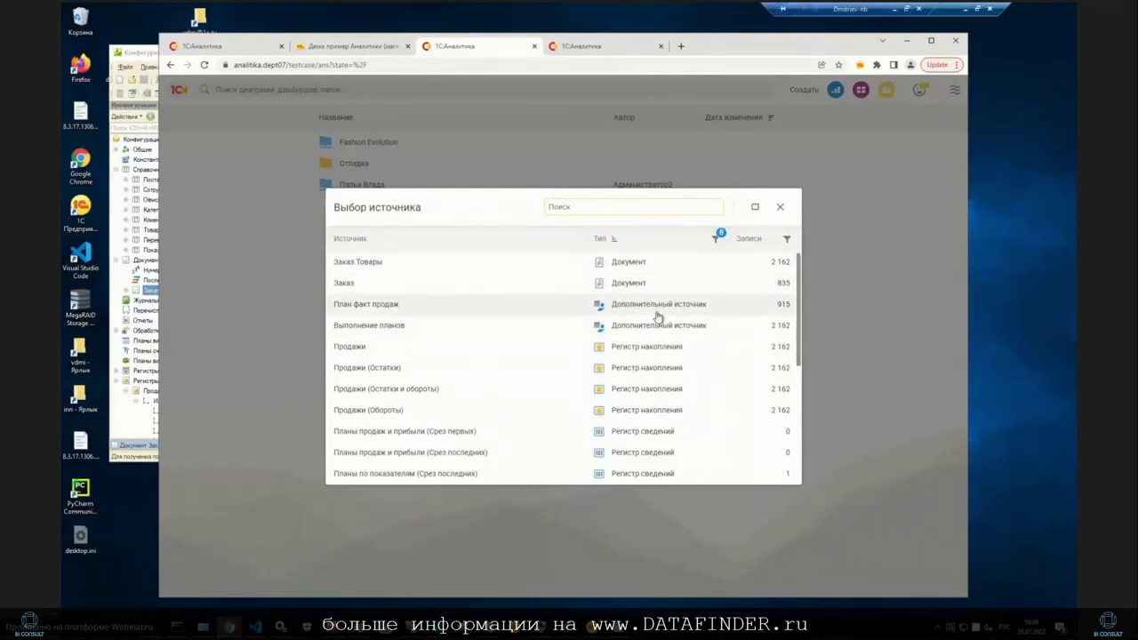
scroll(658, 320, "down", 5)
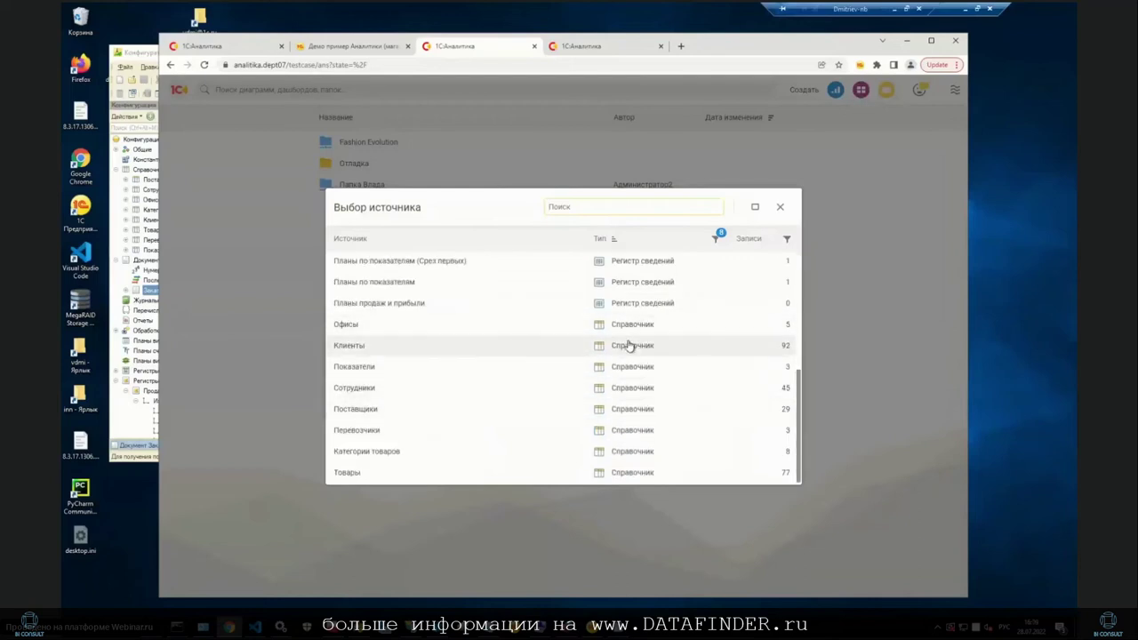
scroll(627, 345, "up", 5)
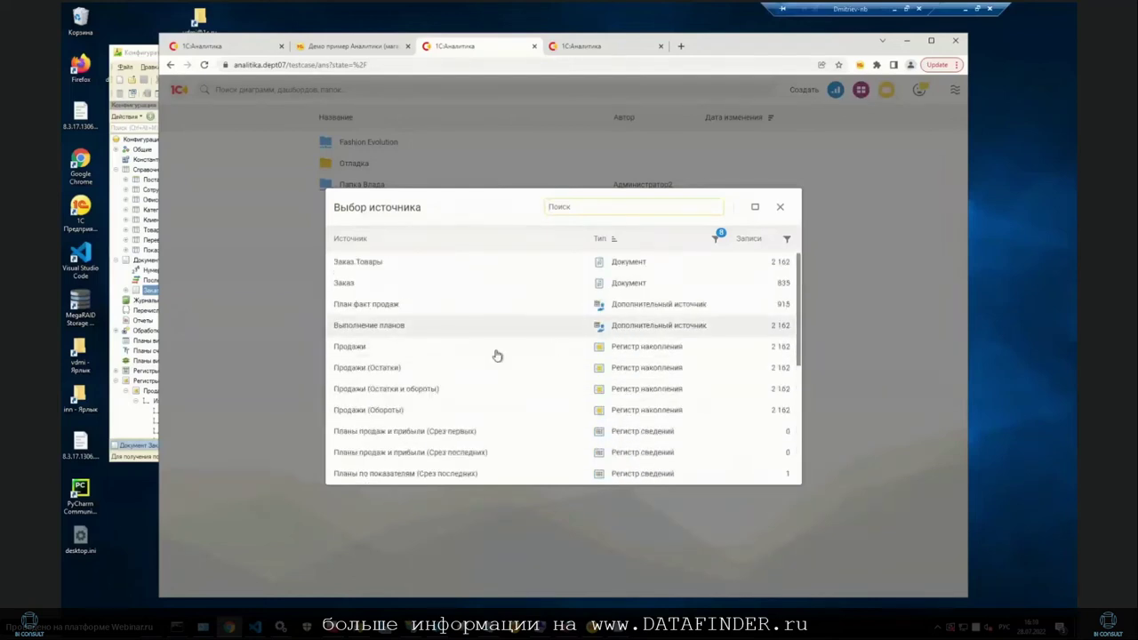
left_click(717, 240)
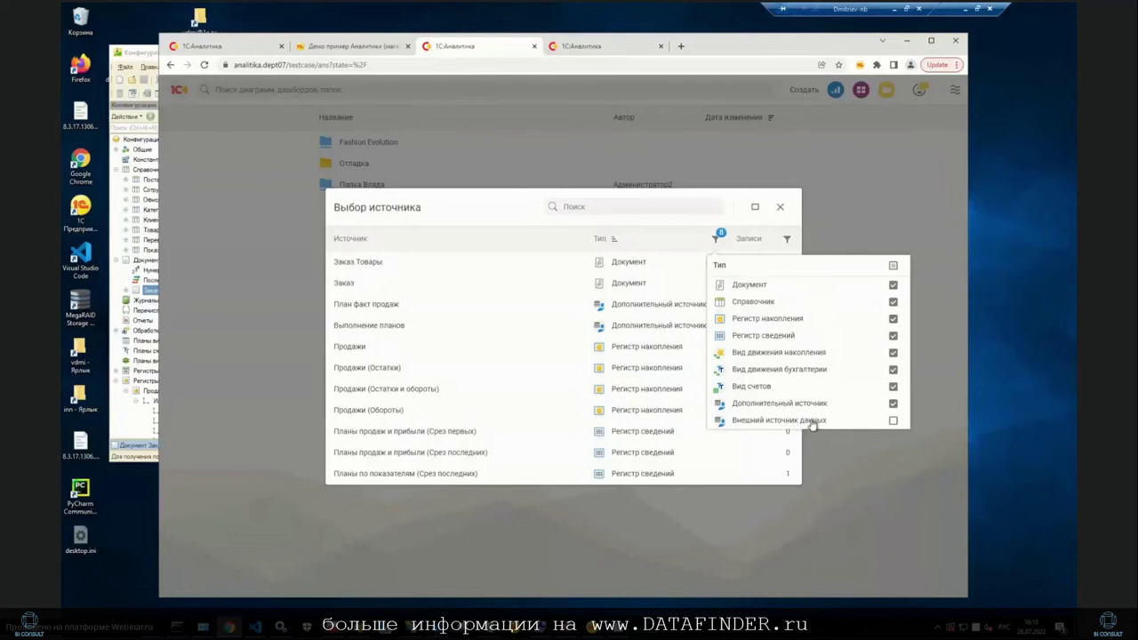
left_click(714, 235)
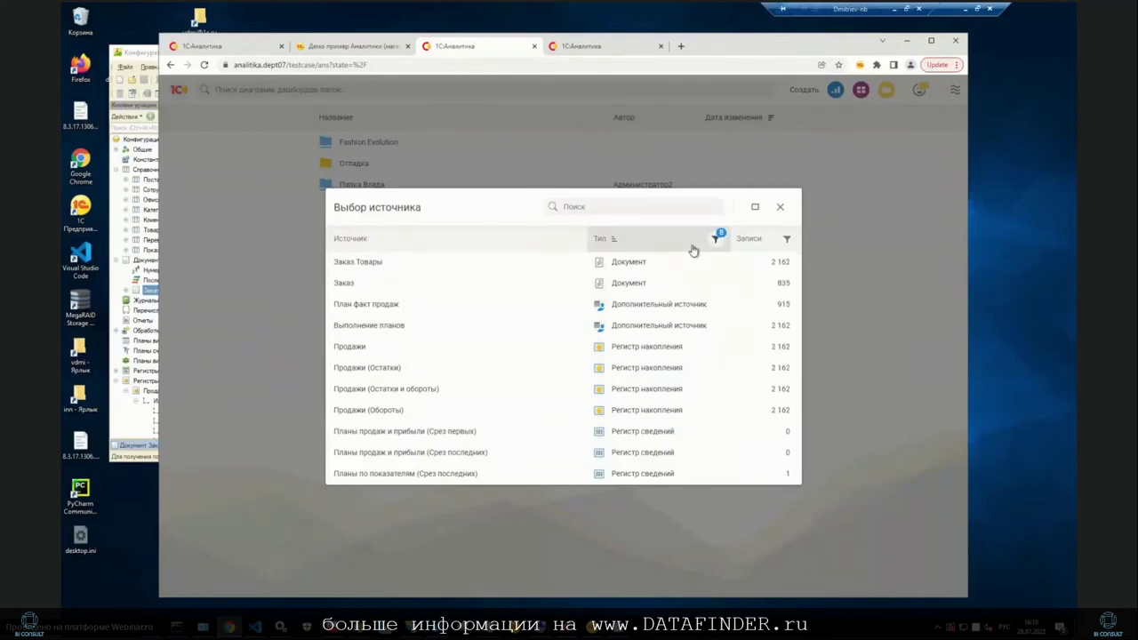
left_click(362, 348)
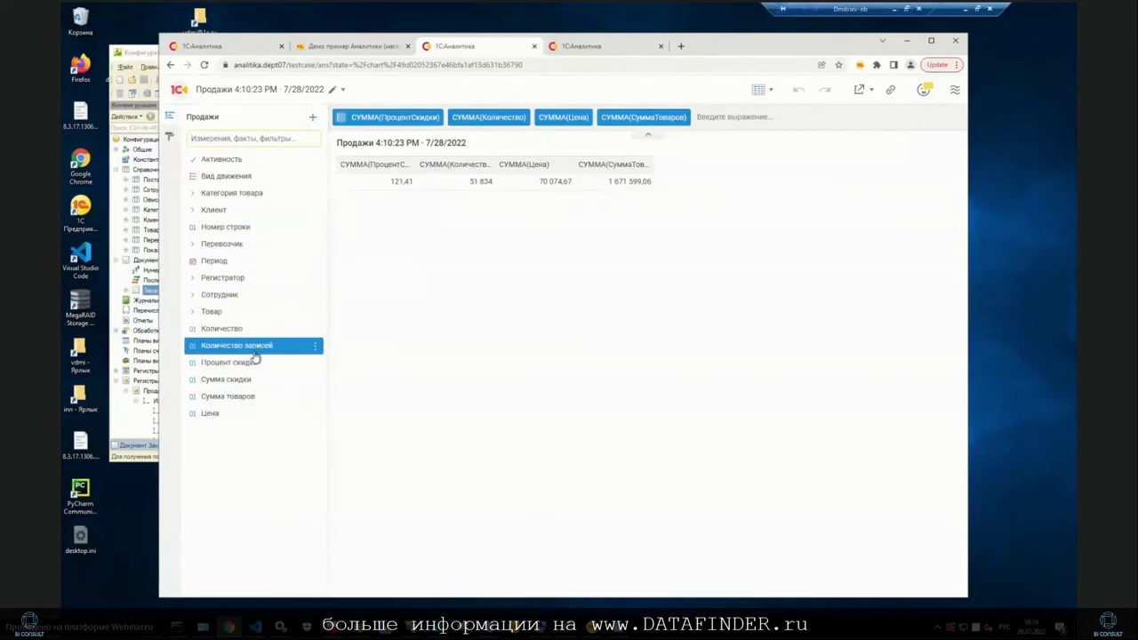
Examine the nested fields of the Товар dimension and its Категория attribute, and collapse the dimension again.
left_click_drag(248, 331, 196, 249)
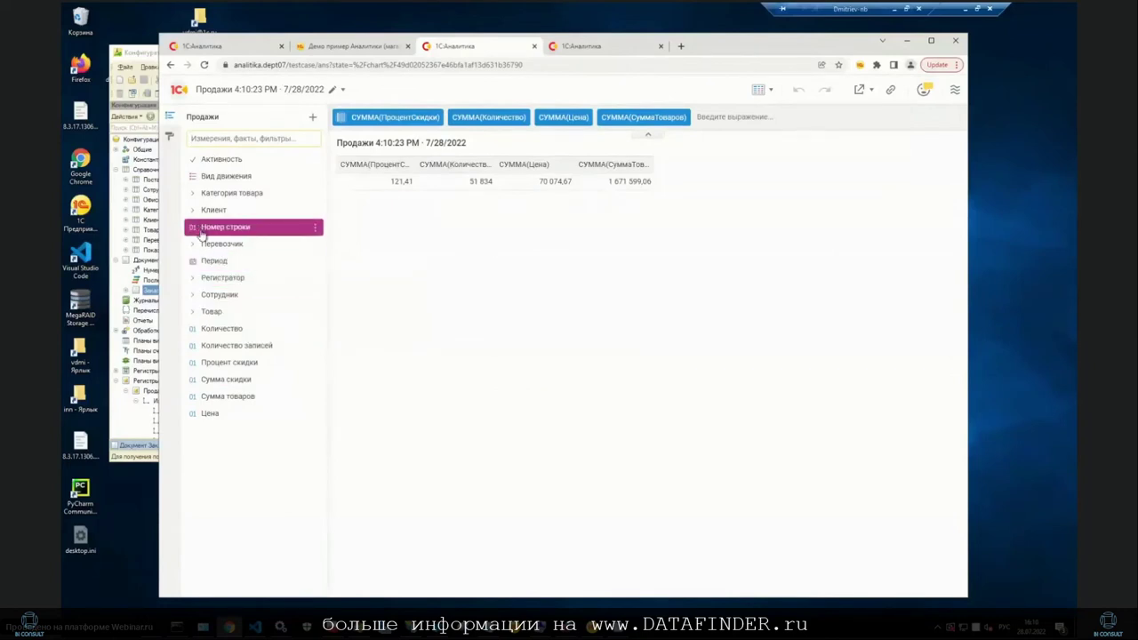
left_click(193, 315)
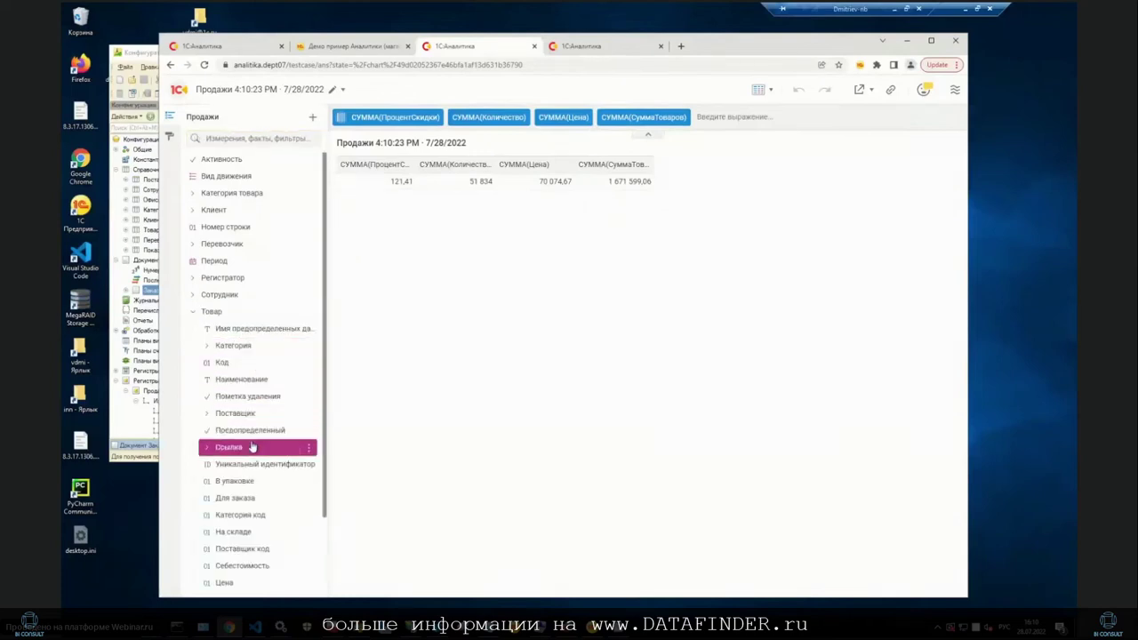
left_click(207, 346)
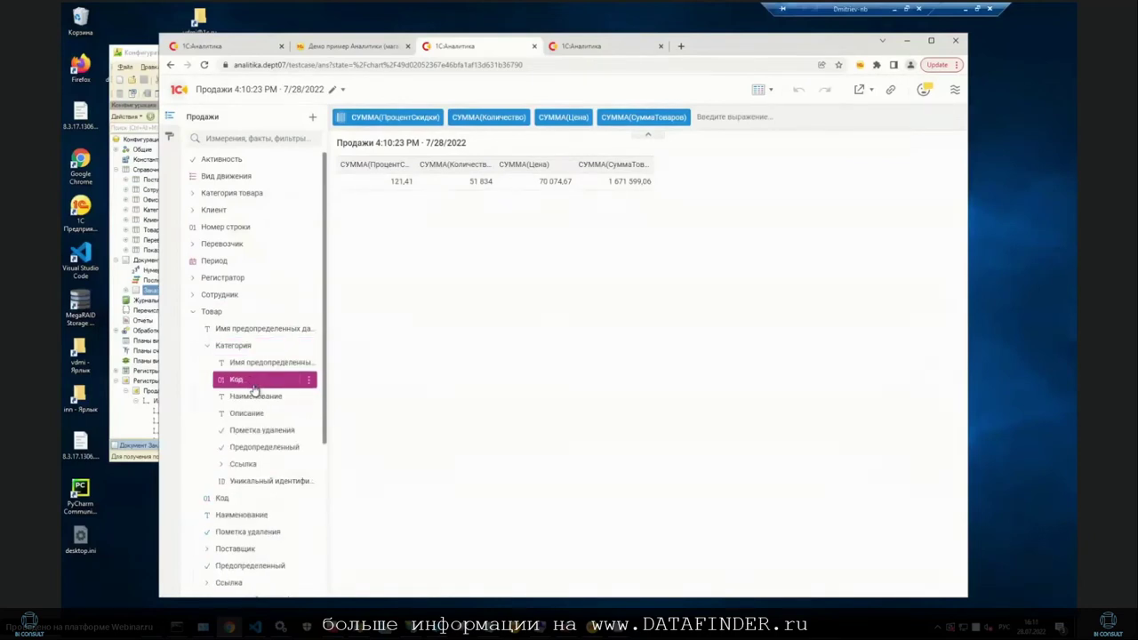
left_click(193, 312)
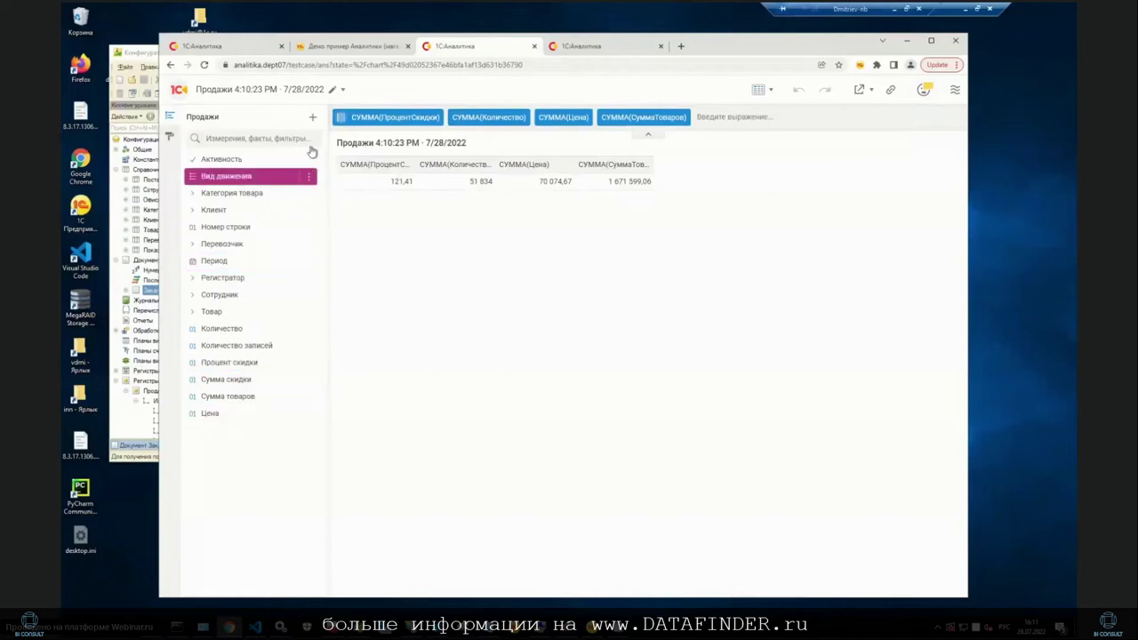
Add a new calculated field to the Продажи source and name it Выручка.
left_click(313, 117)
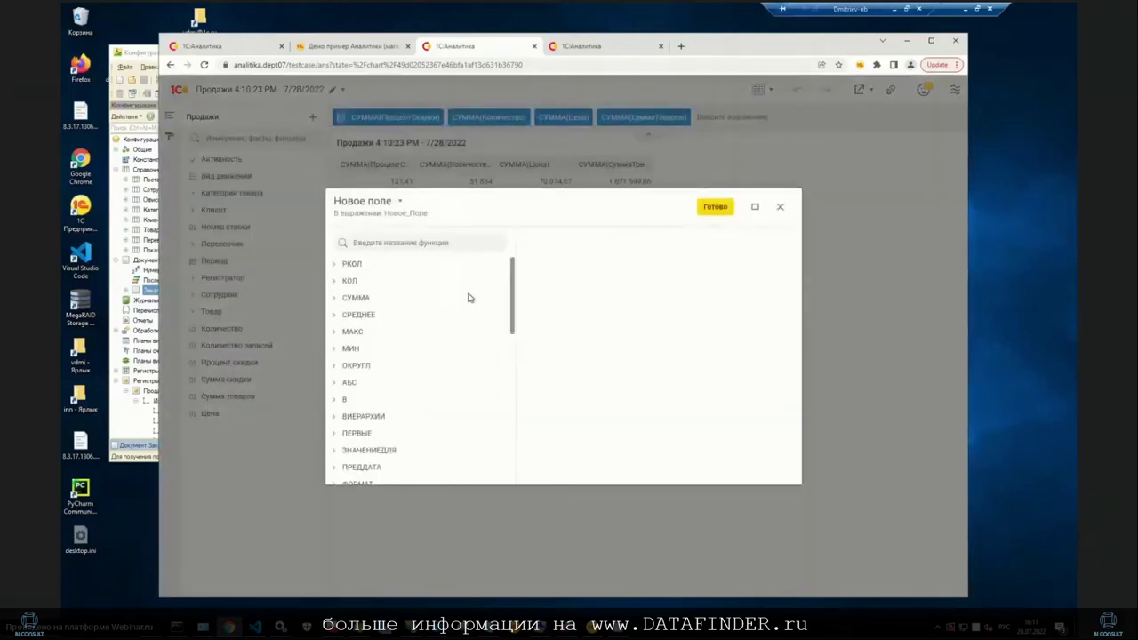
left_click(388, 203)
left_click(389, 203)
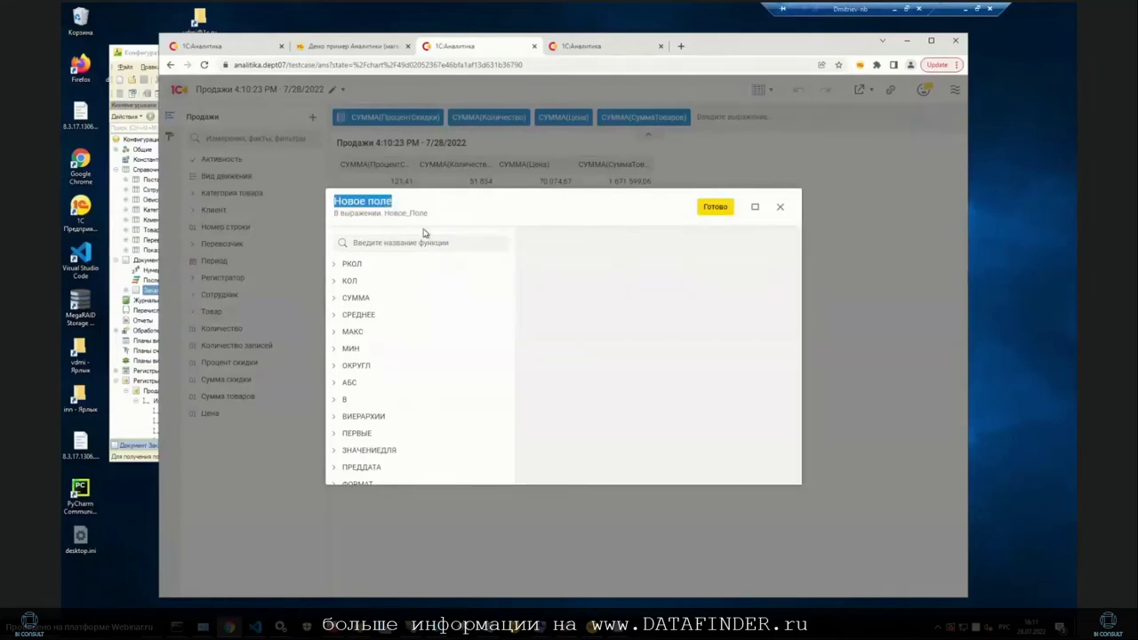
type("Выручка")
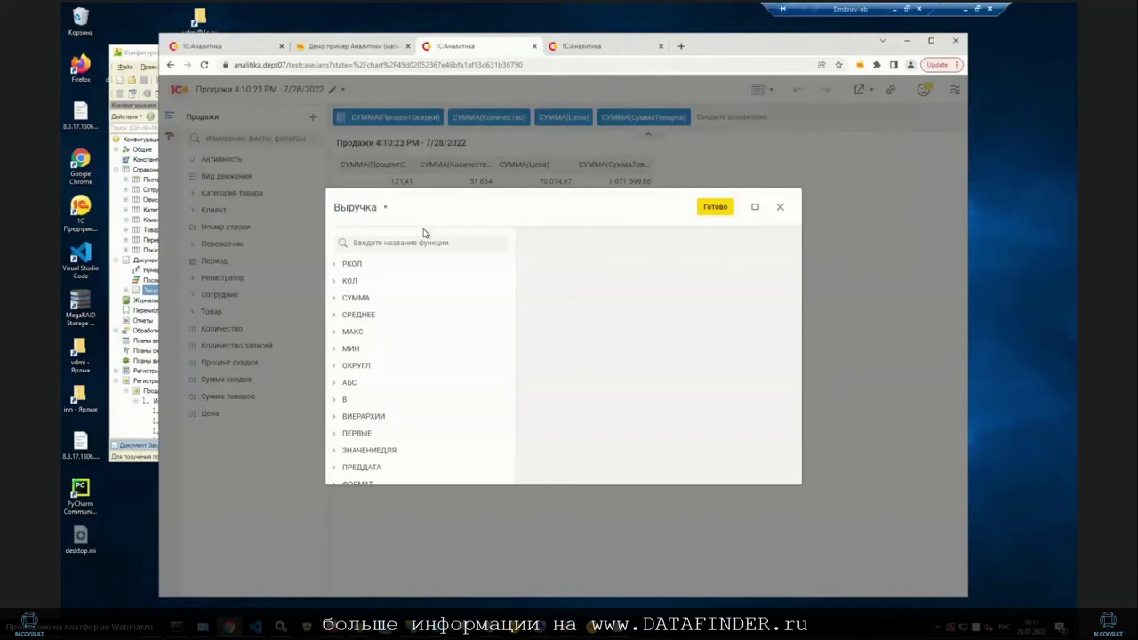
Begin the Выручка expression with the СУММА function and its opening bracket, checking the suggested function's description.
left_click(572, 260)
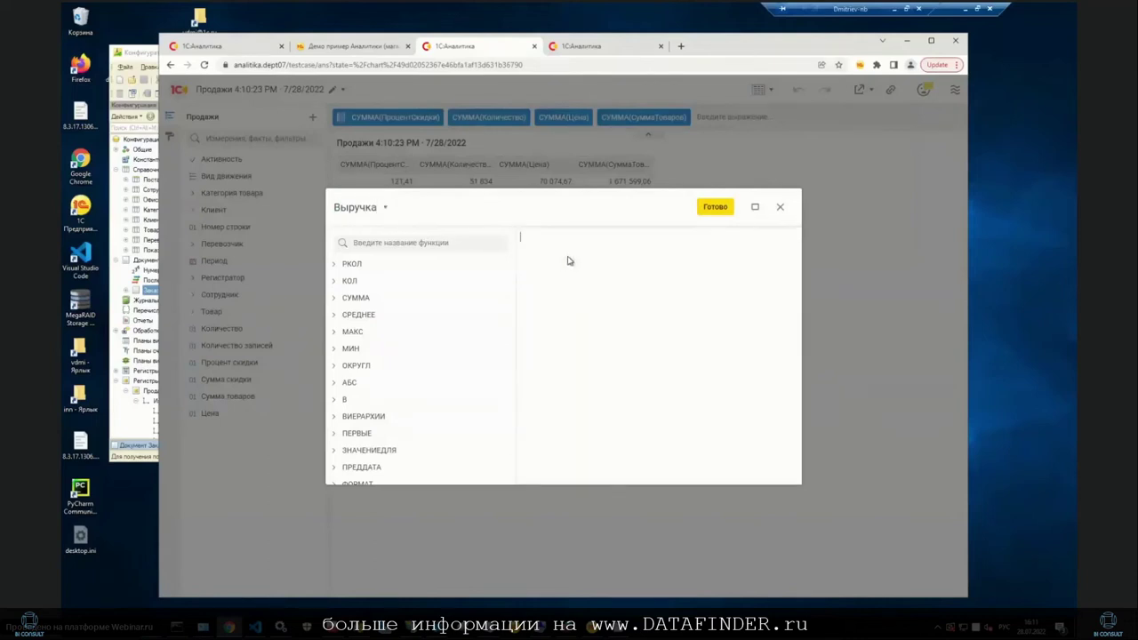
type("СУММ")
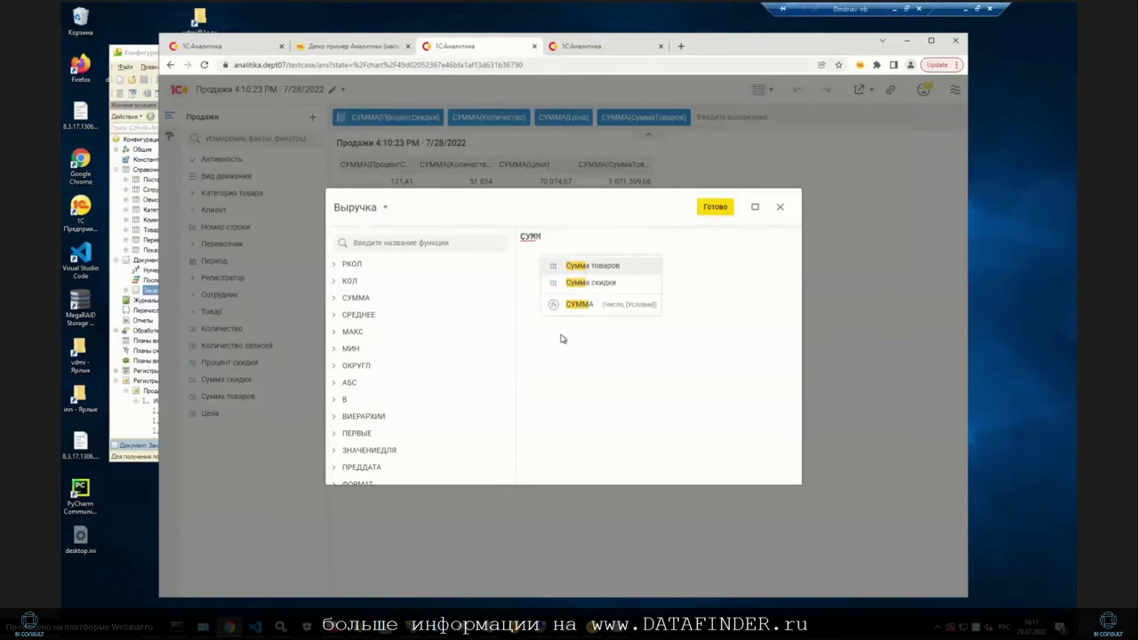
key("Down")
key("Down")
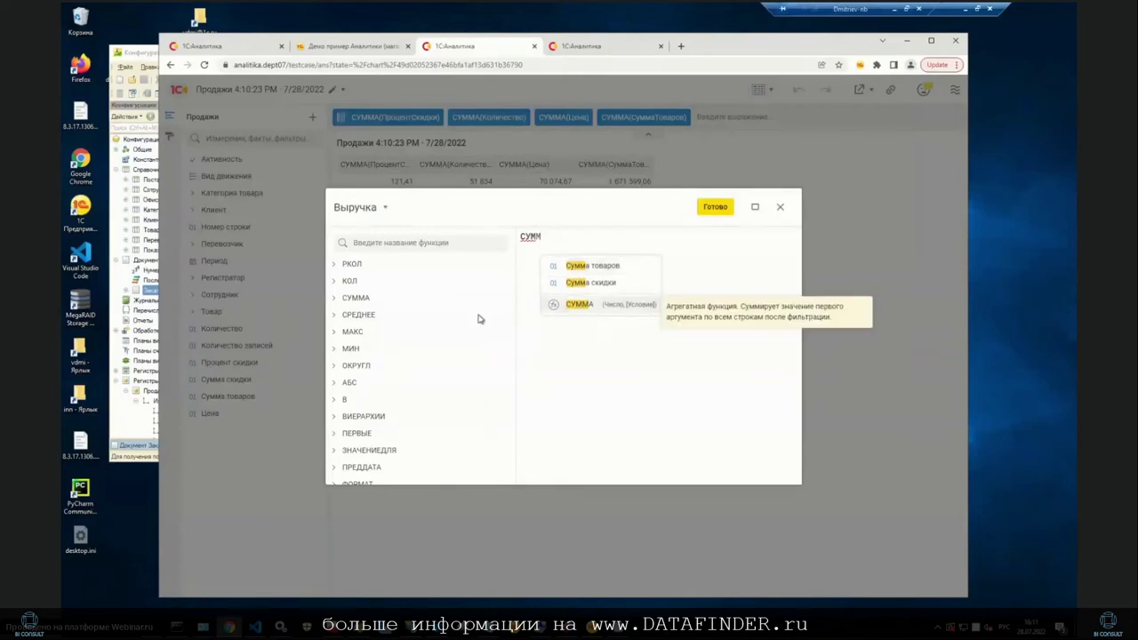
left_click_drag(512, 281, 529, 266)
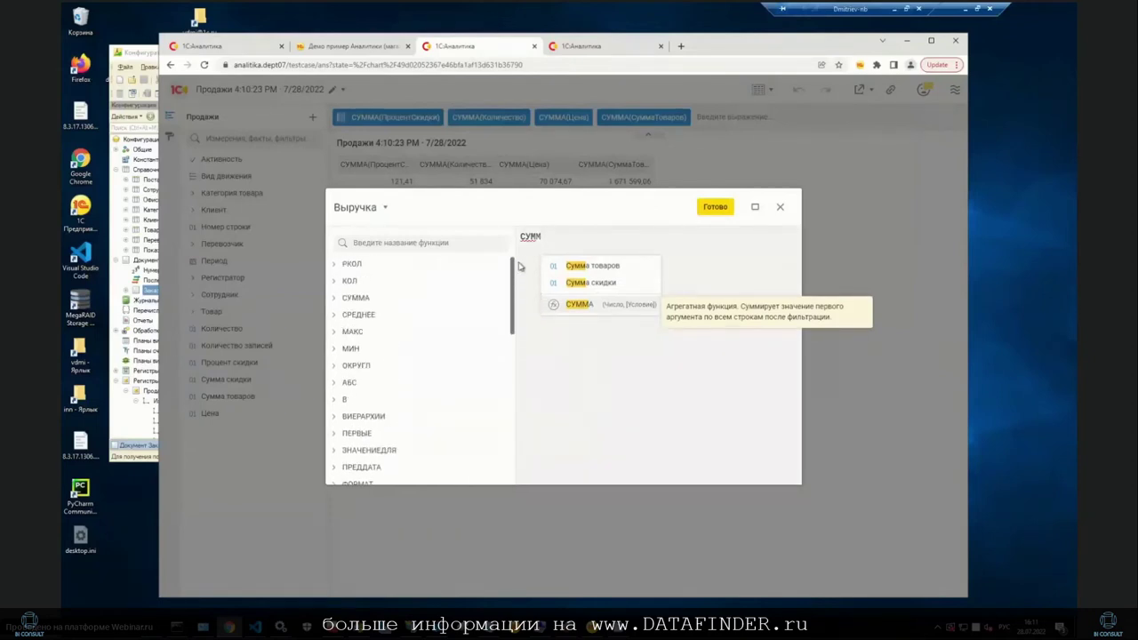
mouse_move(514, 281)
left_mouse_down()
mouse_move(505, 471)
mouse_move(515, 302)
left_mouse_up()
left_click(558, 238)
type("А")
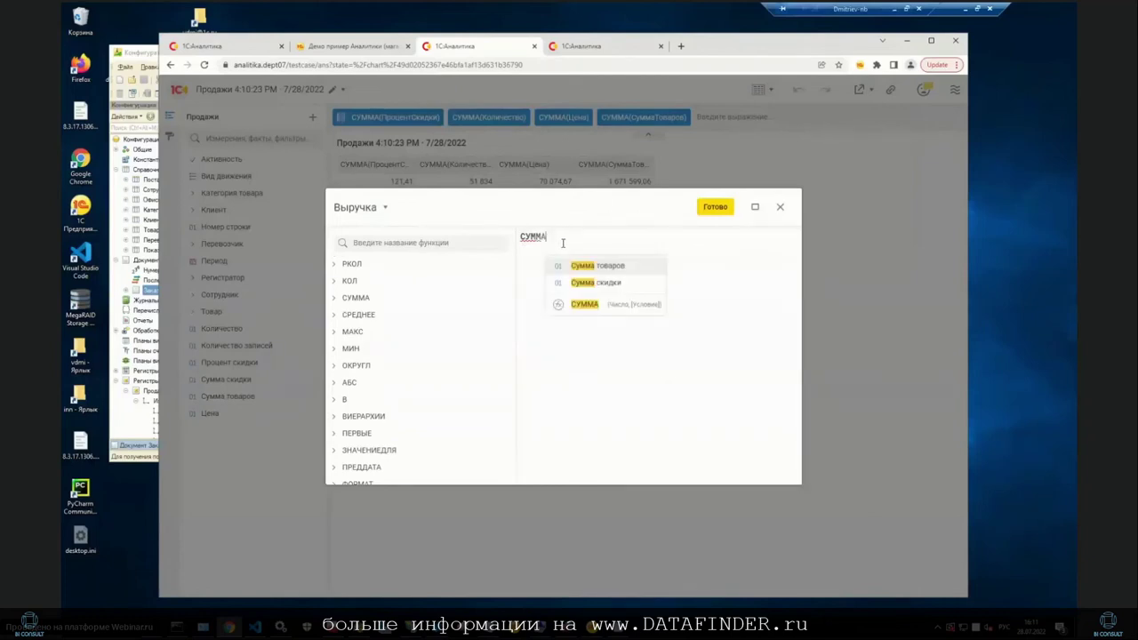
type("(")
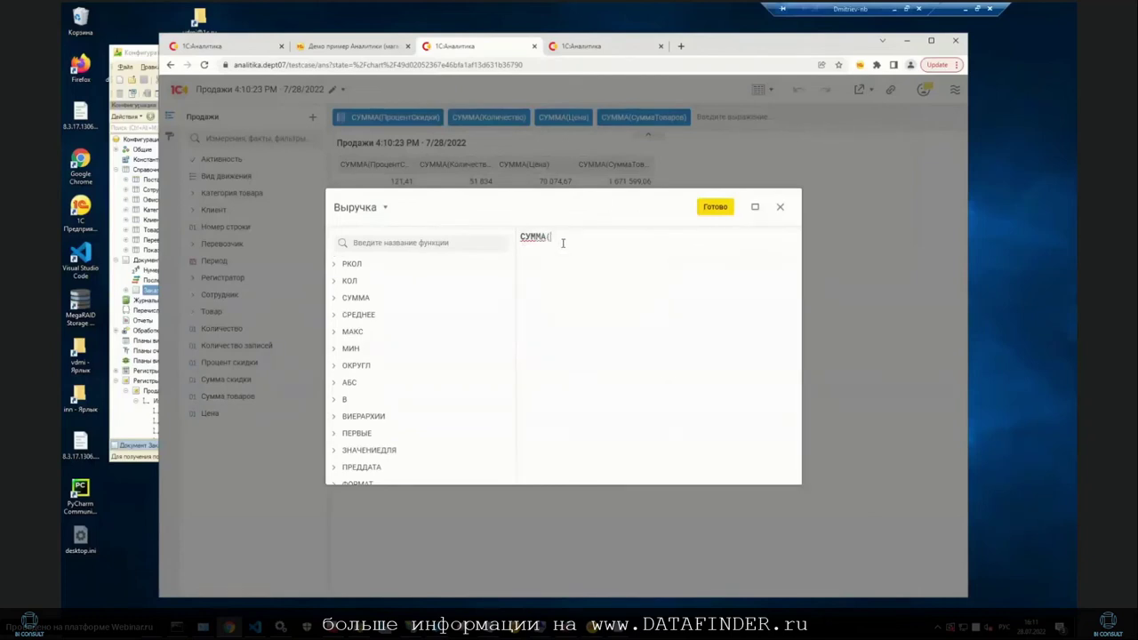
Erase the function back to its first letter and re-enter СУММА with the opening bracket.
key("BackSpace")
key("BackSpace")
key("BackSpace")
key("BackSpace")
key("BackSpace")
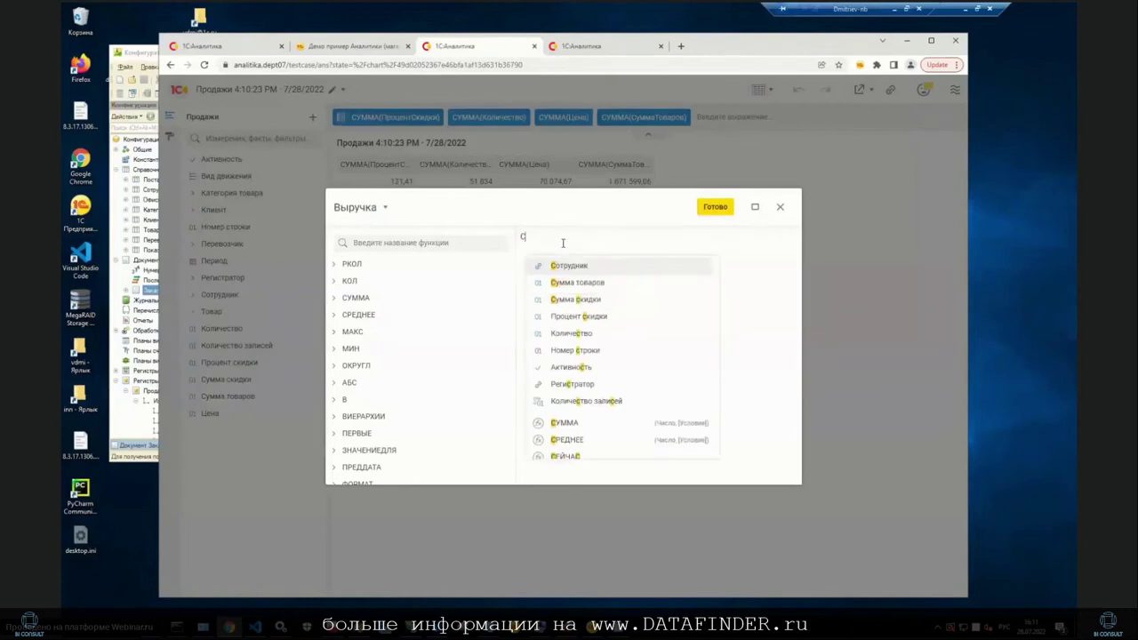
type("УММА")
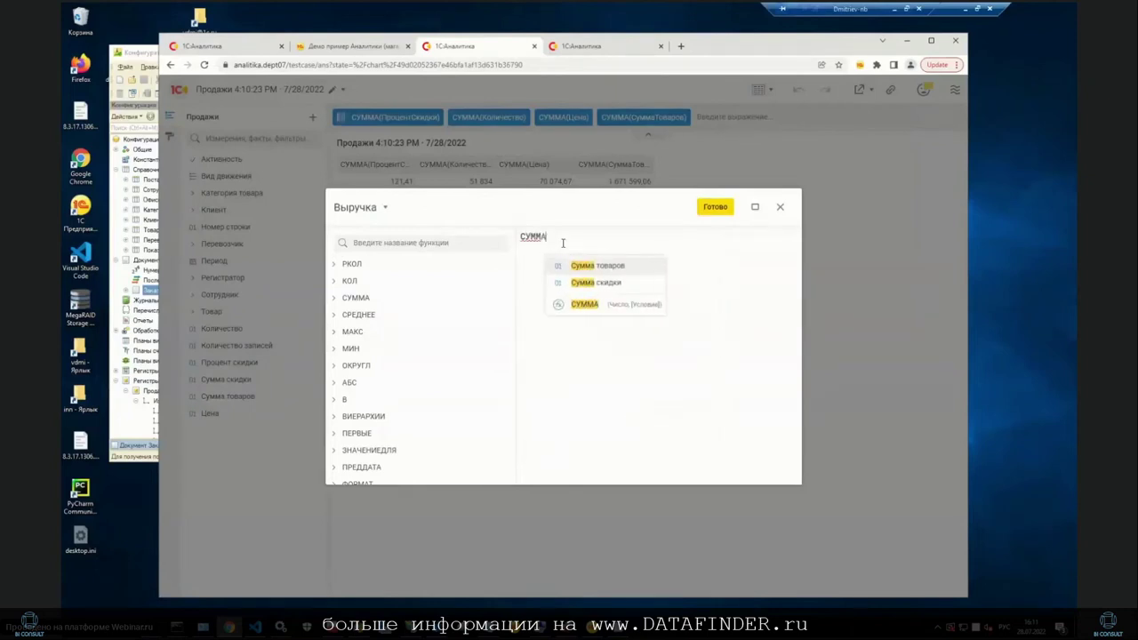
type("(")
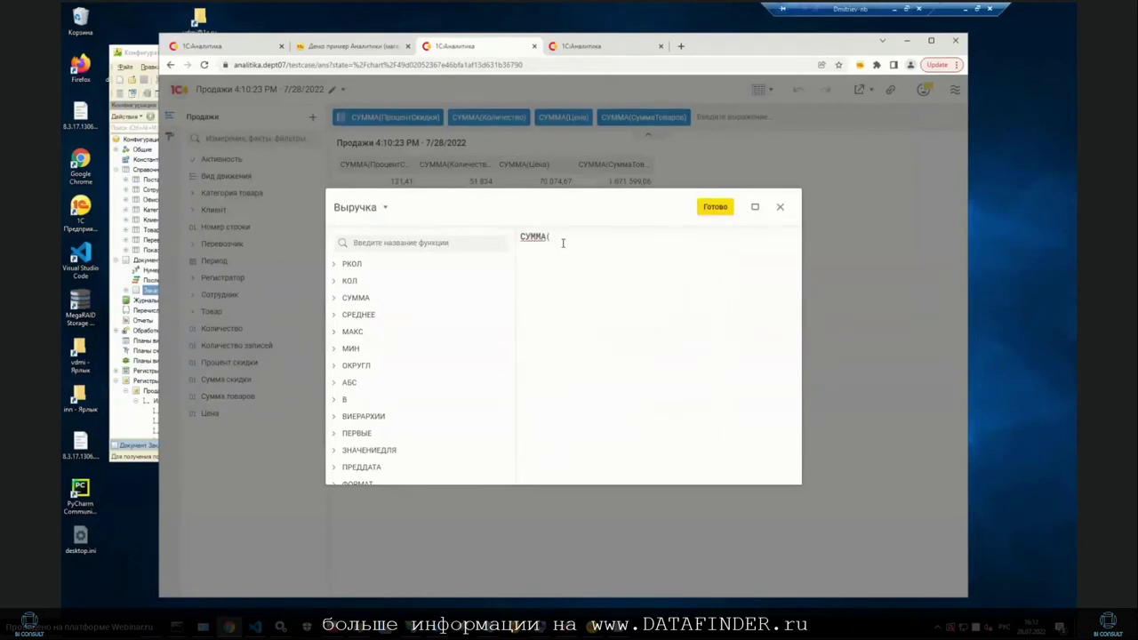
Complete the expression as СУММА(СуммаТоваров - СуммаСкидки) and save the Выручка field.
type("Сум")
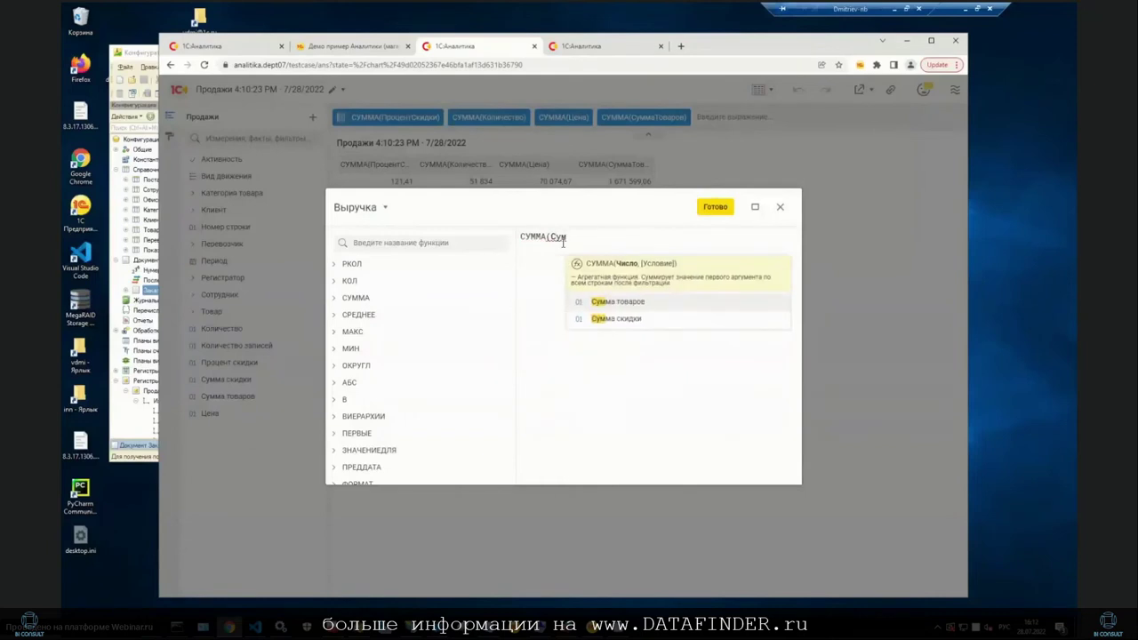
key("Return")
type("- Сумм")
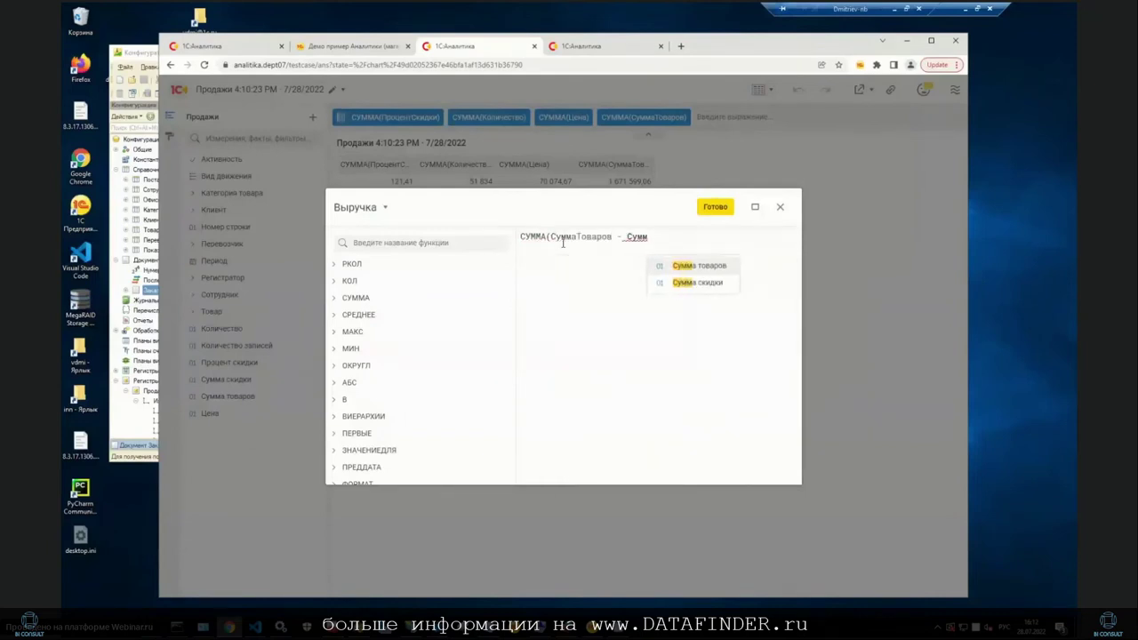
key("Down")
key("Return")
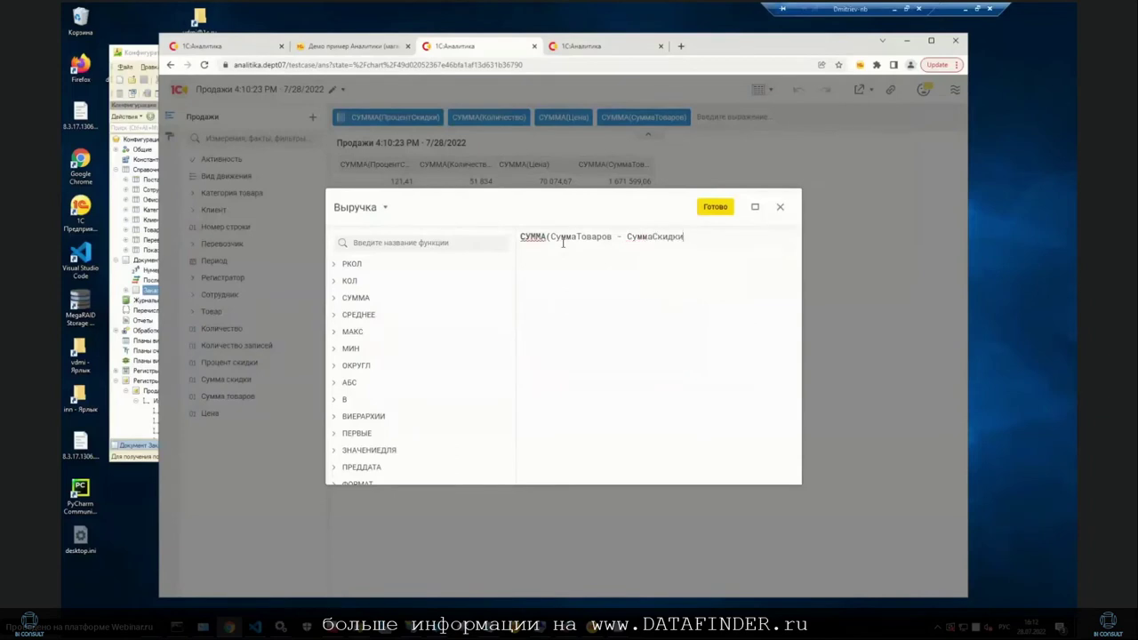
type(")")
left_click(716, 207)
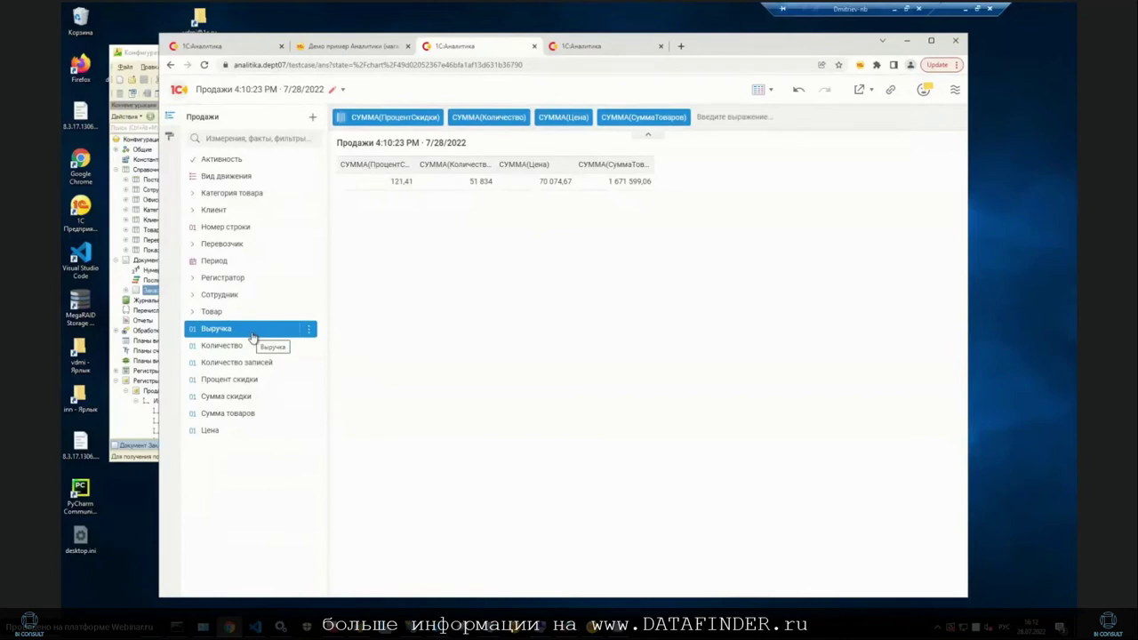
Add another calculated field to the Продажи source and name it Прибыль.
left_click(312, 116)
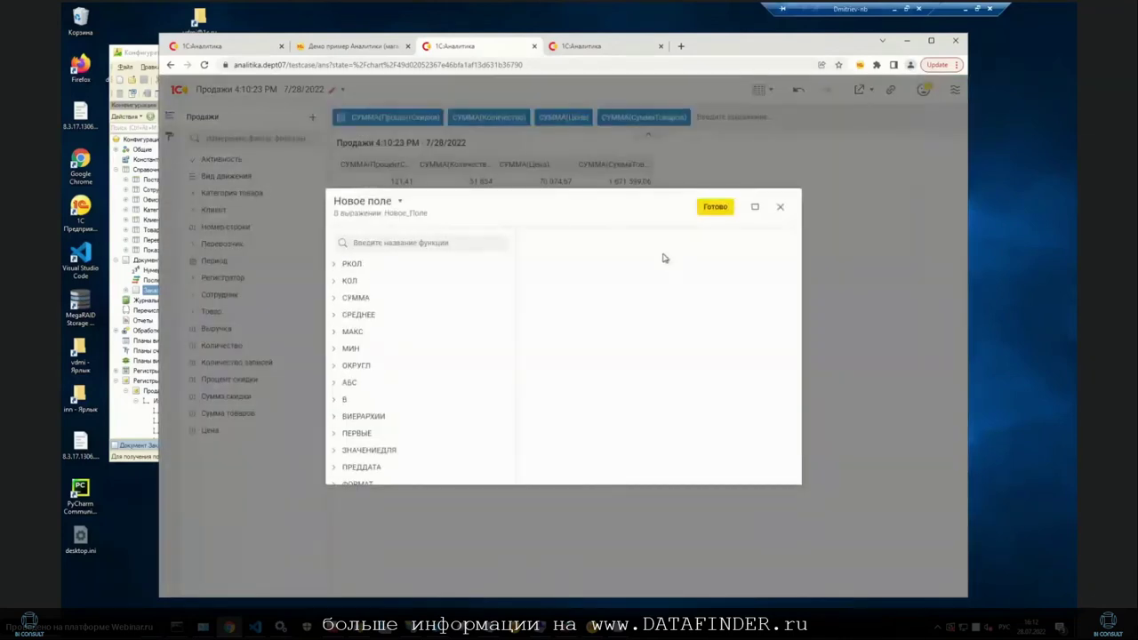
left_click(367, 202)
type("Прибыль")
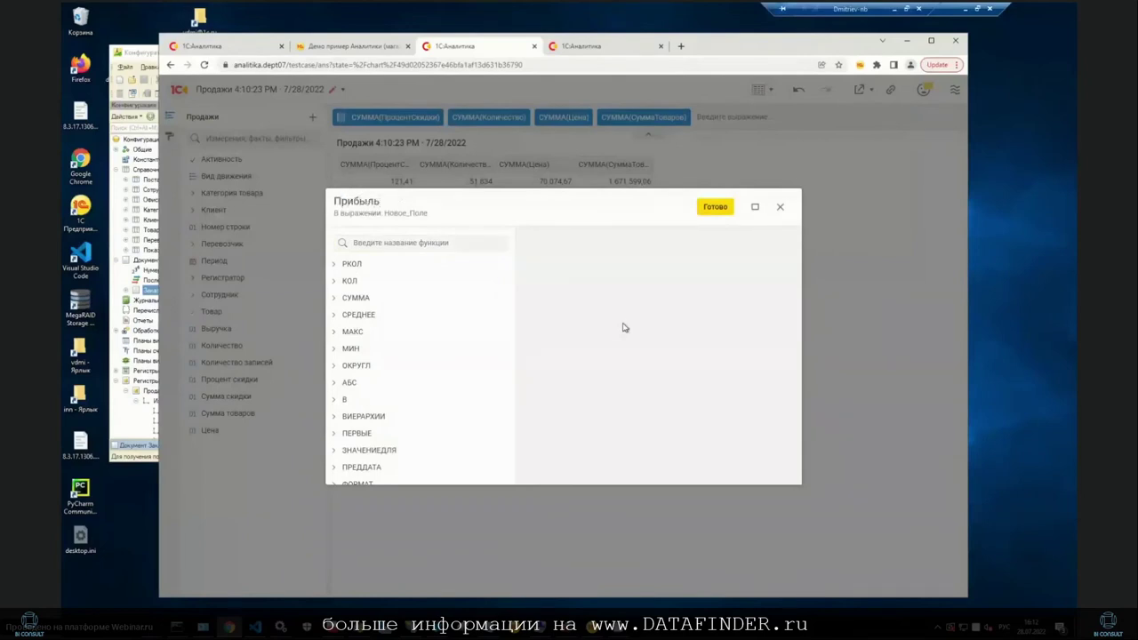
key("Return")
Begin the Прибыль expression with СУММА(СуммаТоваров - СуммаСкидки, leaving the bracket open.
left_click(585, 266)
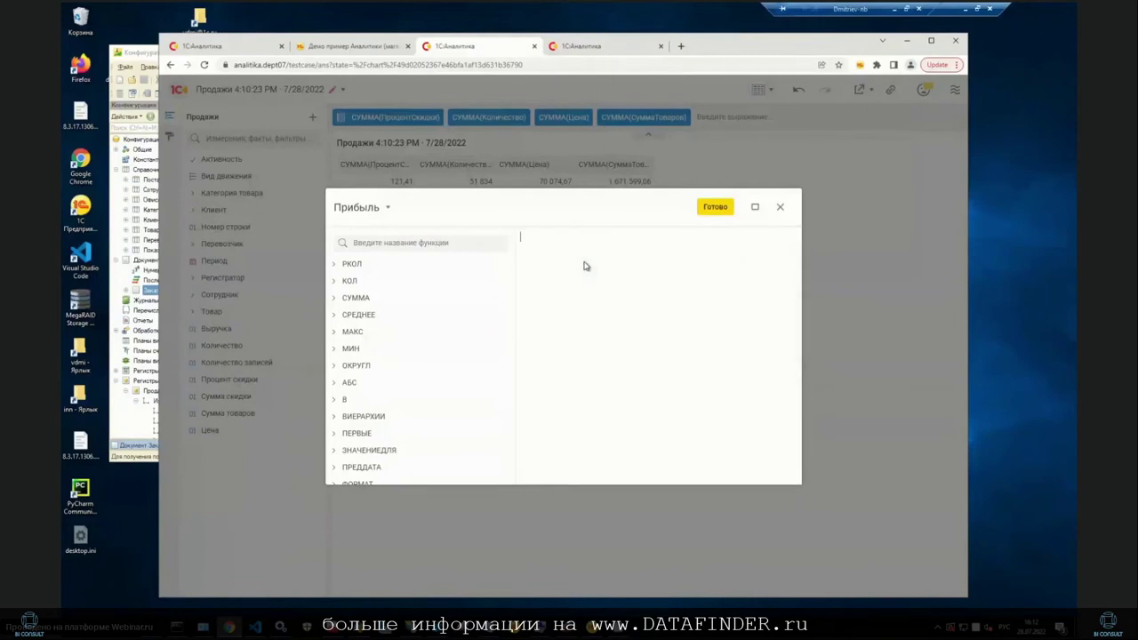
type("СУММА")
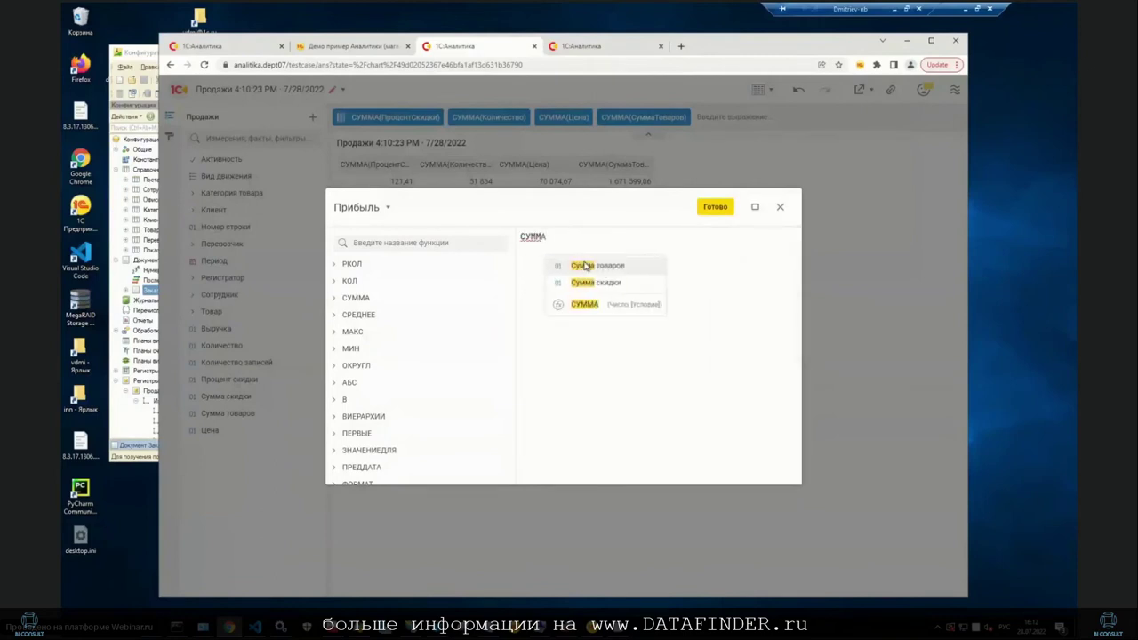
type("(Сум")
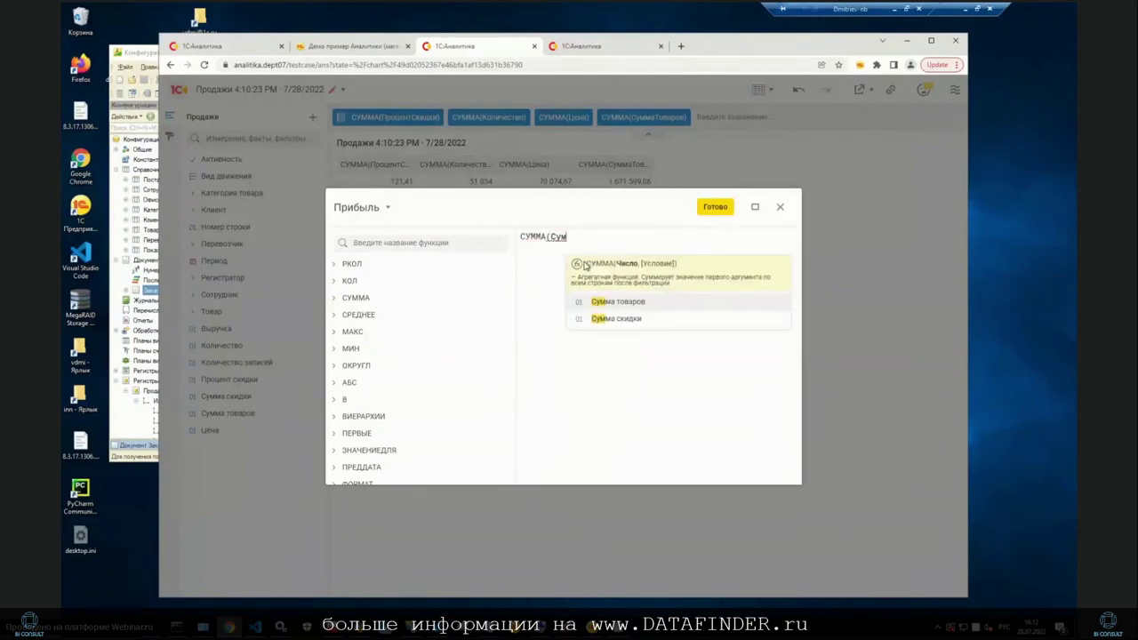
key("Return")
type("- Су")
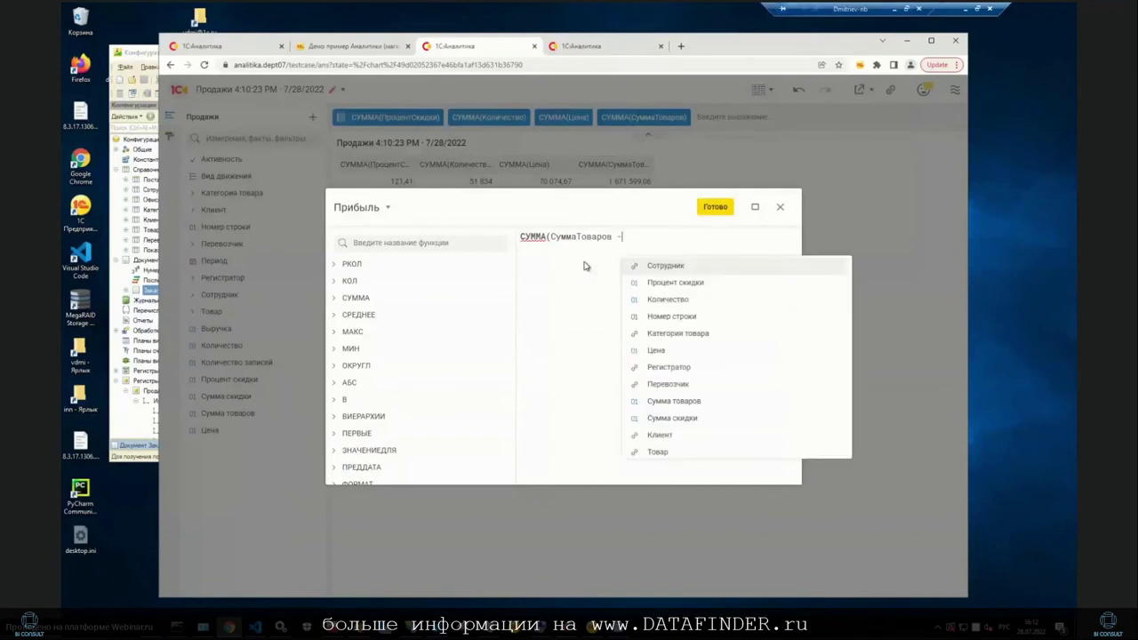
key("Down")
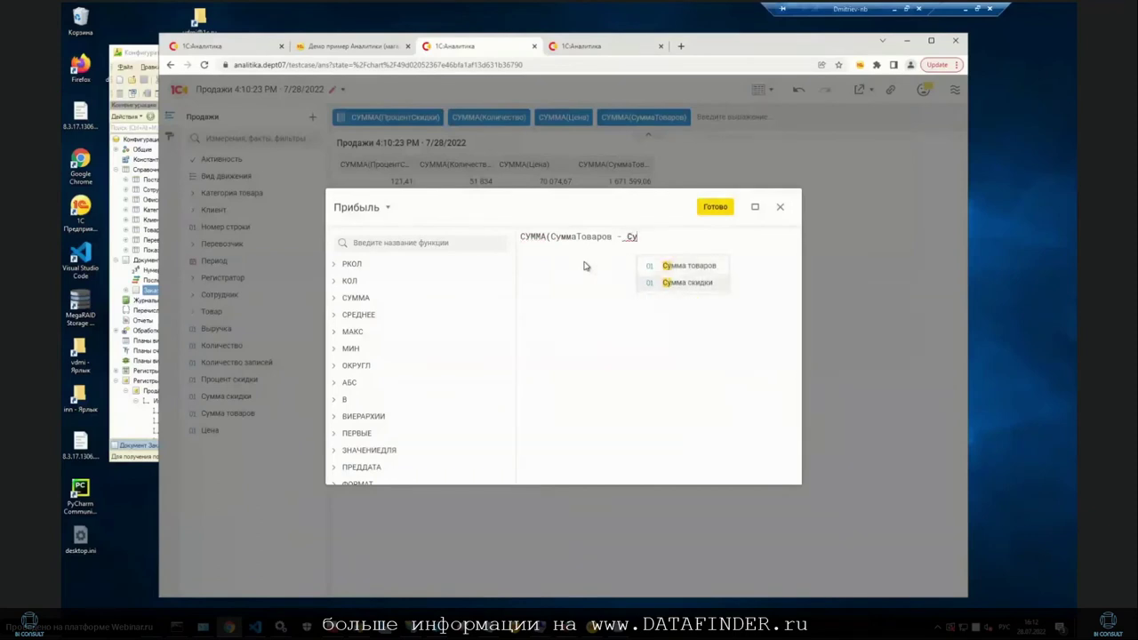
key("Return")
Extend the expression with - Товар.Себестоимость*Количество, close the bracket and save the Прибыль field.
type("- ")
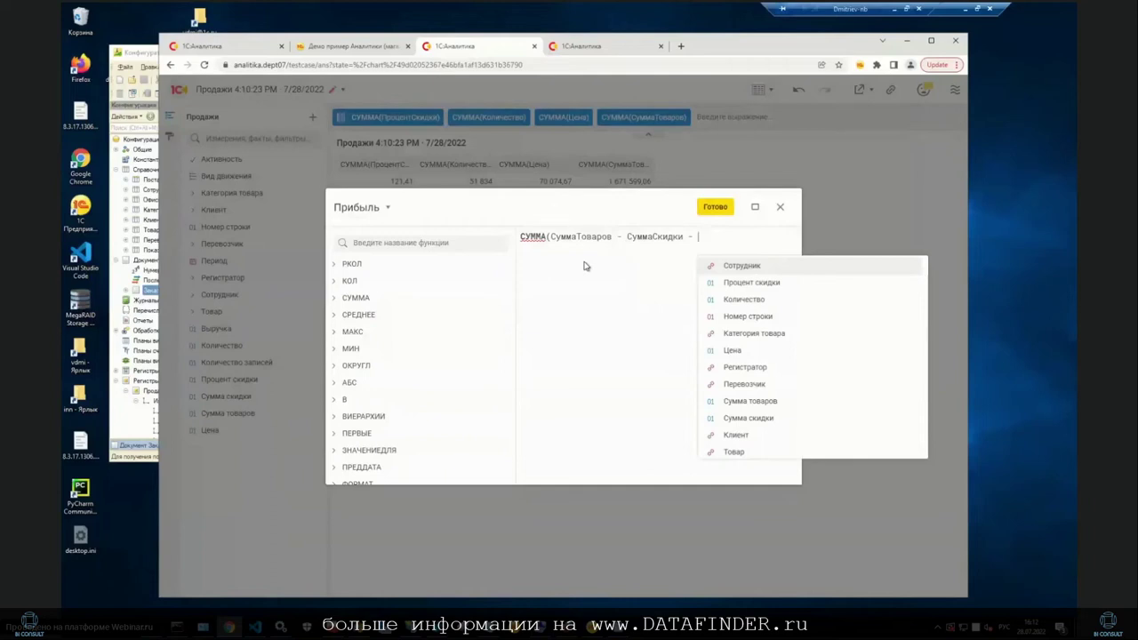
type("Това")
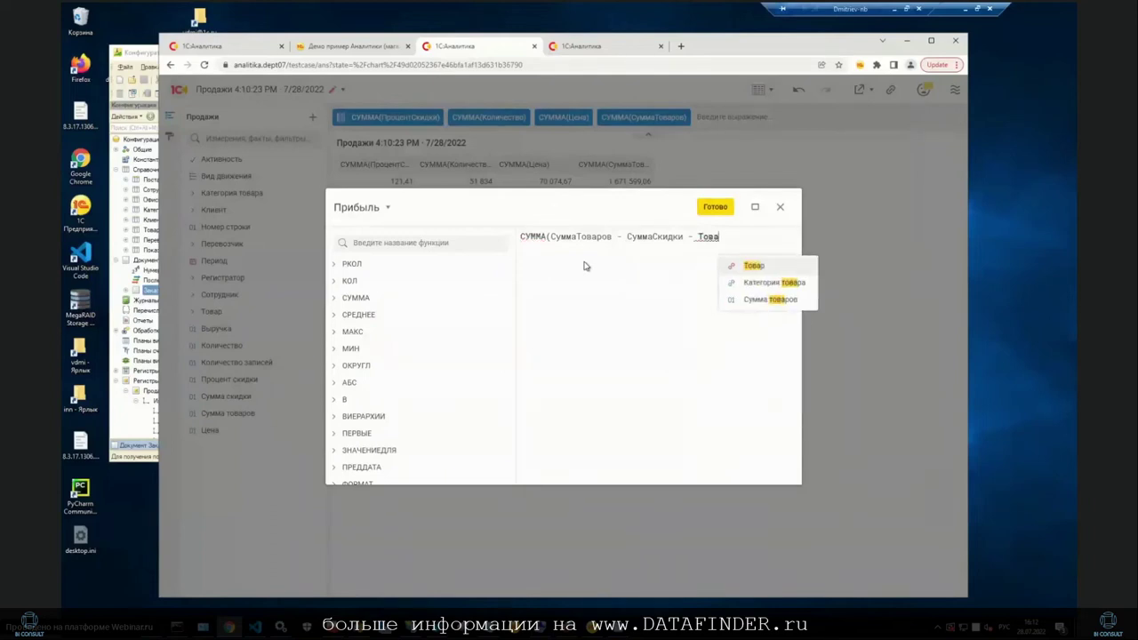
key("Return")
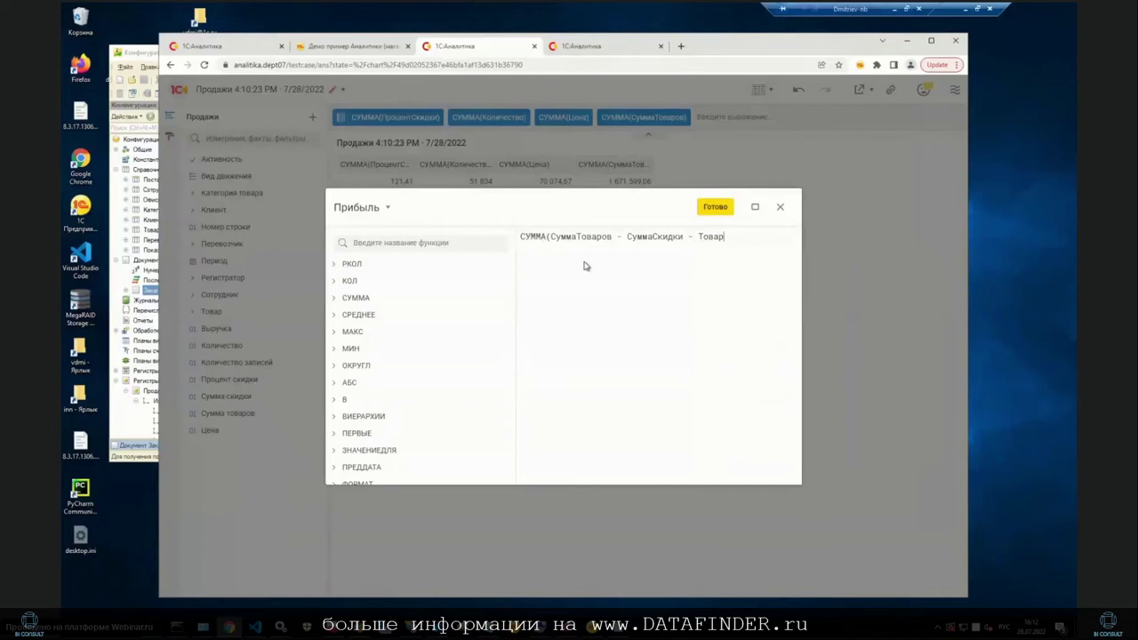
type(".Се")
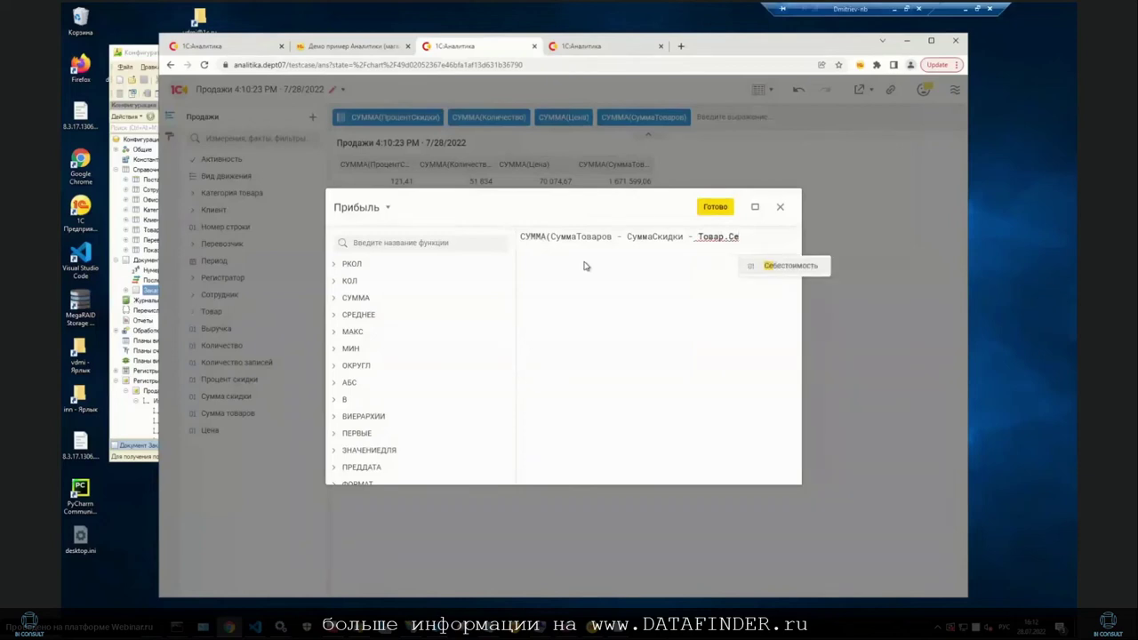
key("Return")
type("+")
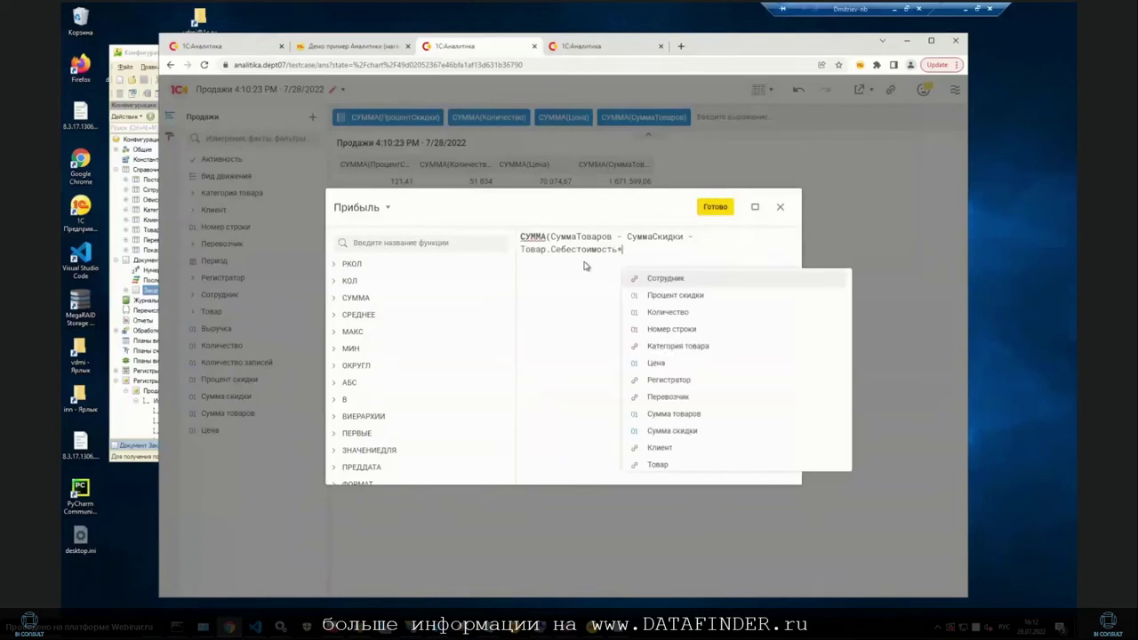
type("Кол")
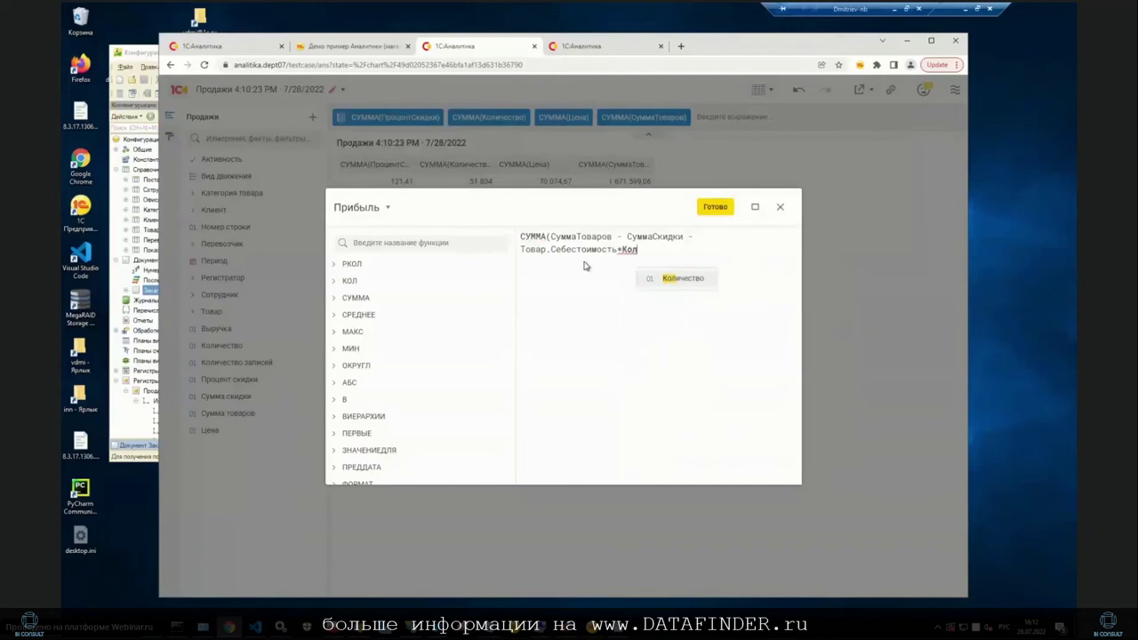
key("Return")
type(")")
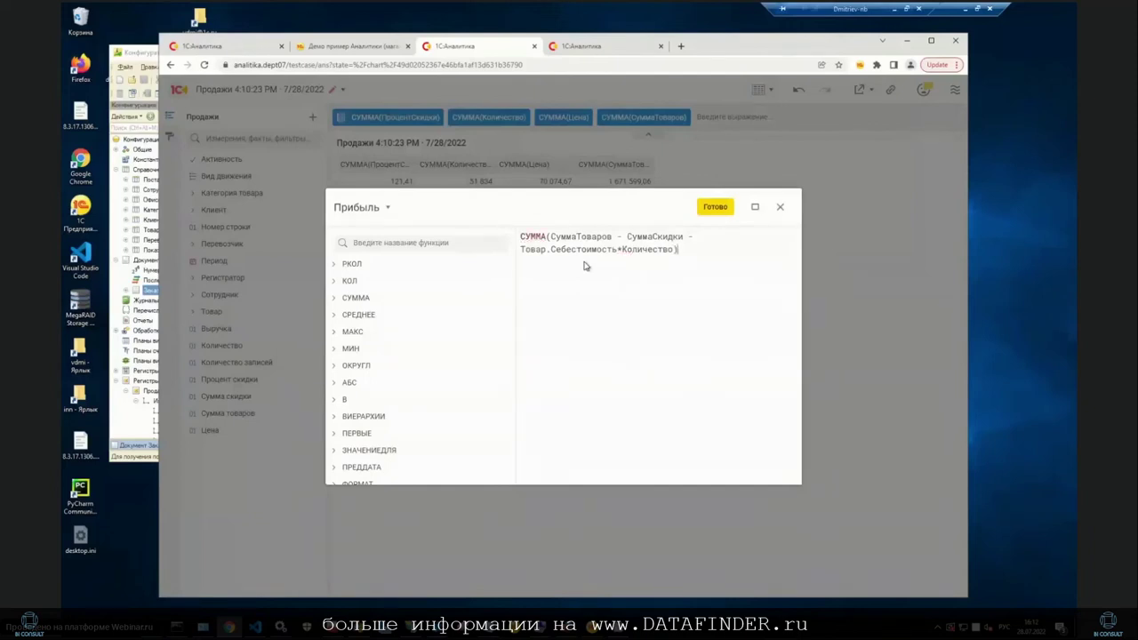
left_click(716, 208)
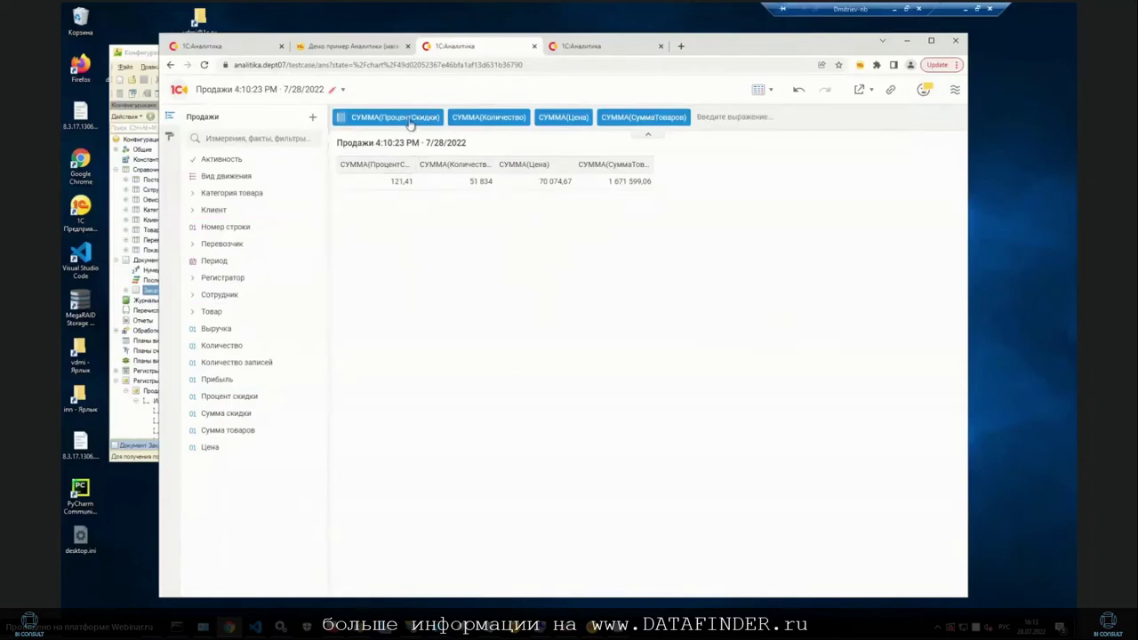
Replace the four existing СУММА facts in the table with the calculated fields Выручка and Прибыль.
left_click(216, 332)
left_click_drag(378, 124, 648, 376)
left_click_drag(391, 116, 423, 157)
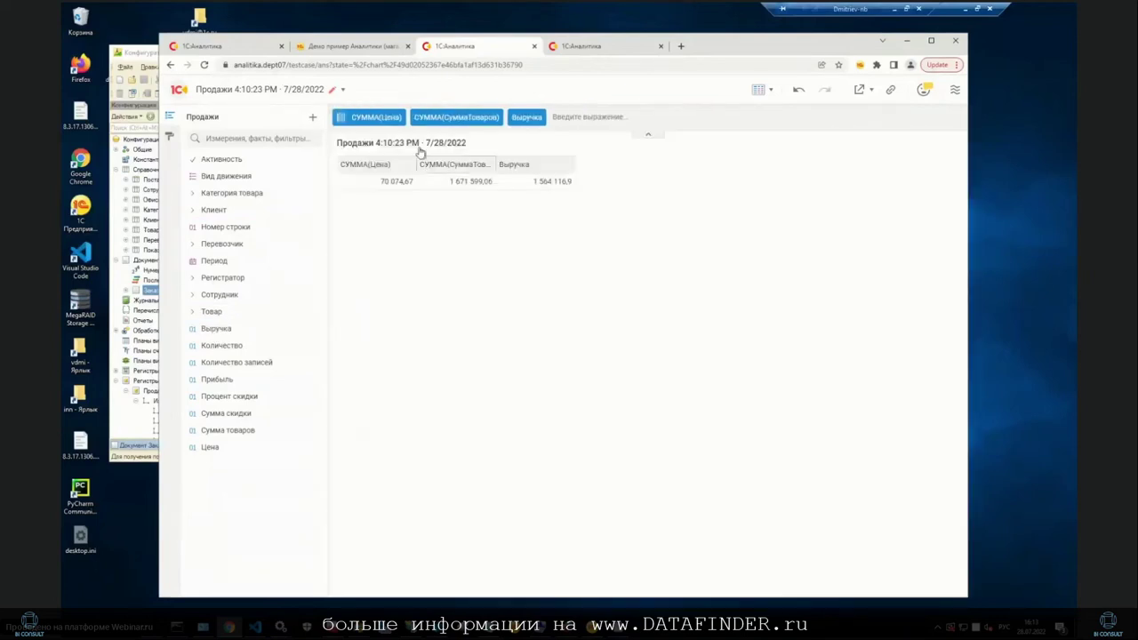
left_click_drag(380, 120, 409, 313)
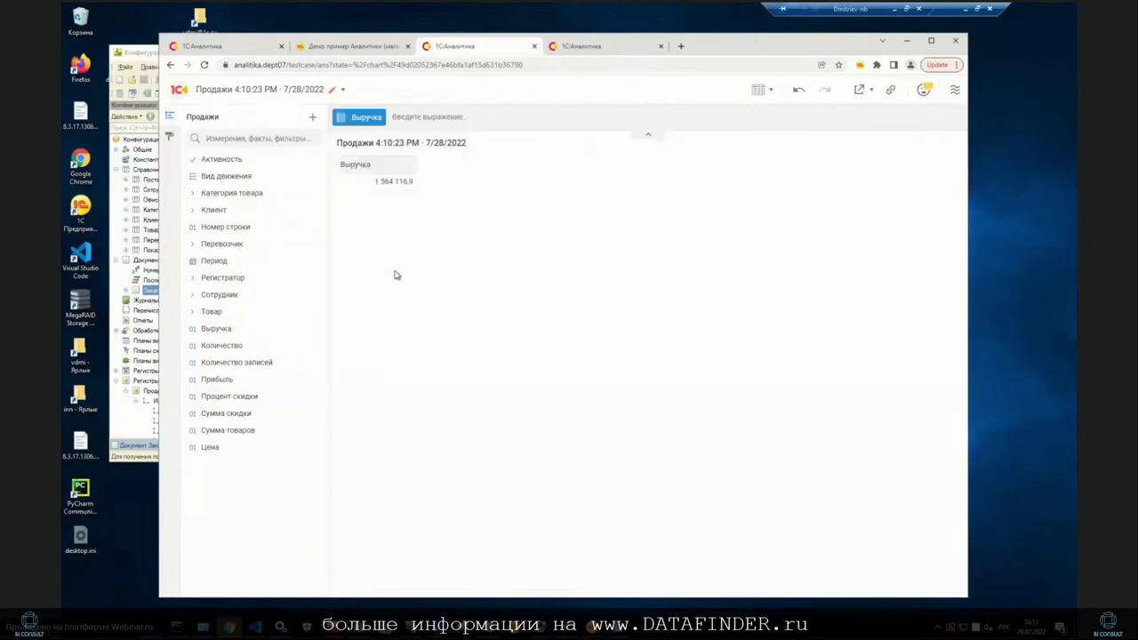
left_click(233, 384)
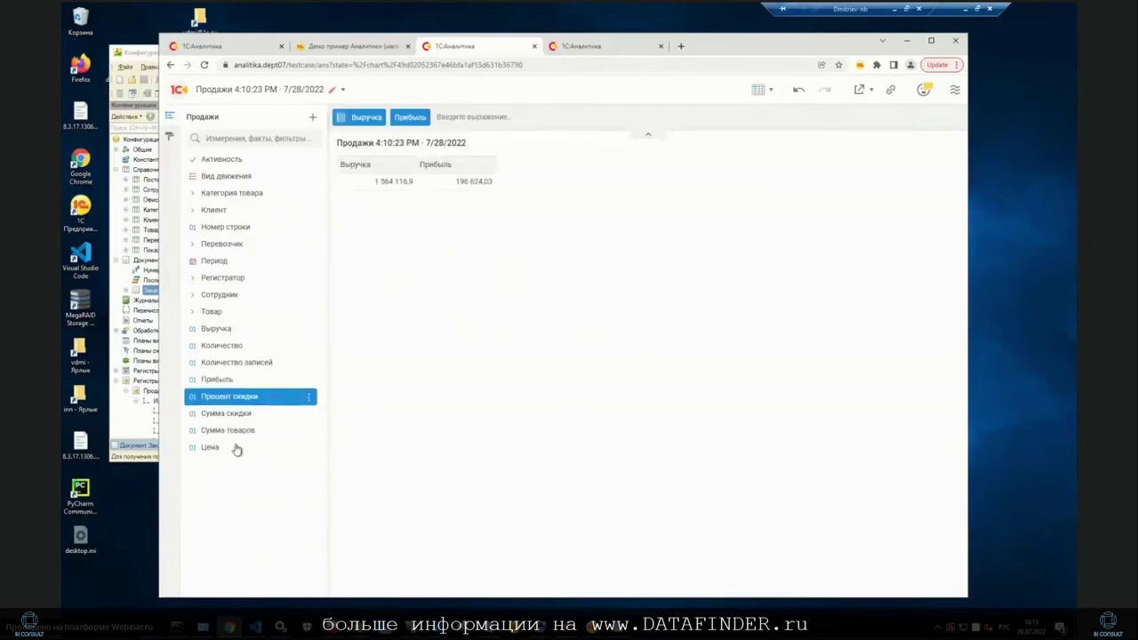
Add the Количество fact to the table and title its expression Кол-во.
left_click(237, 349)
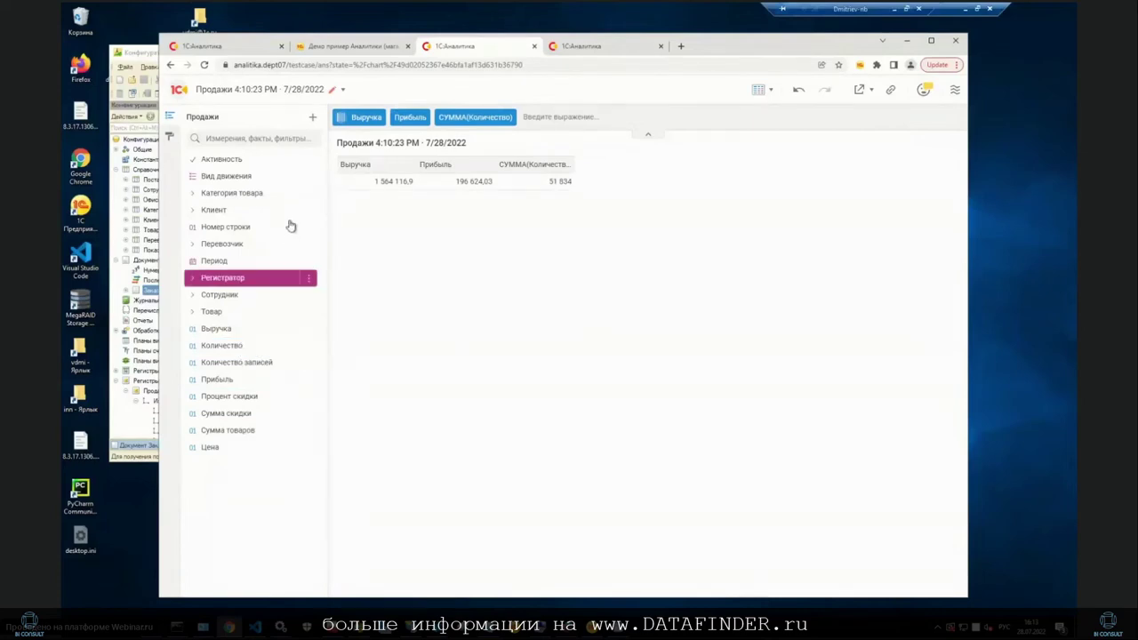
left_click(475, 120)
left_click(511, 461)
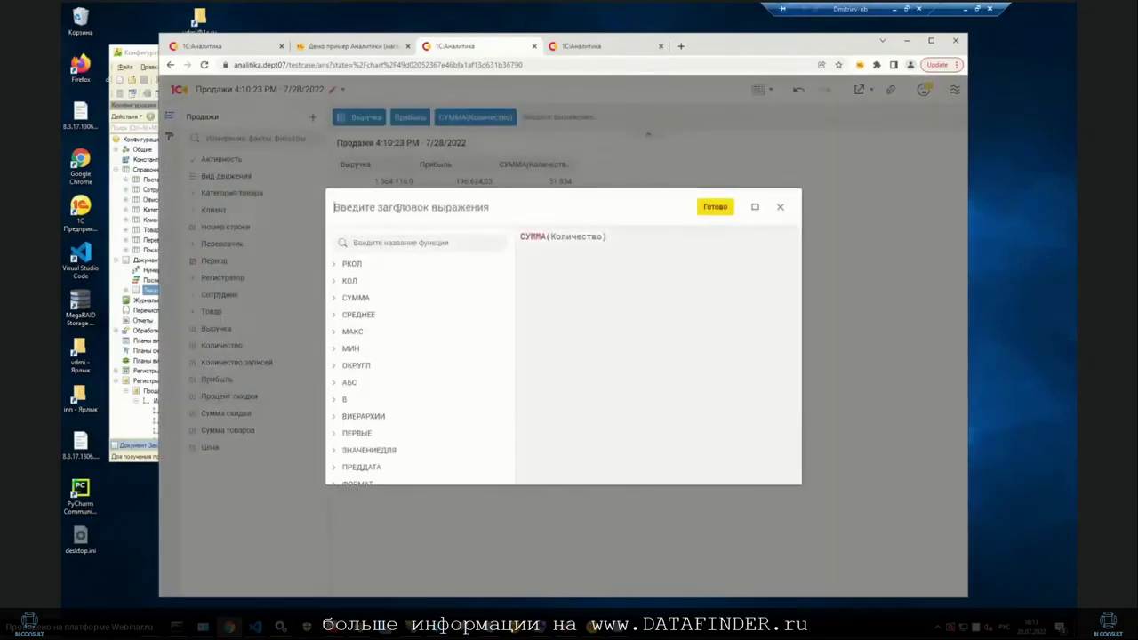
left_click(397, 207)
type("Кол-во")
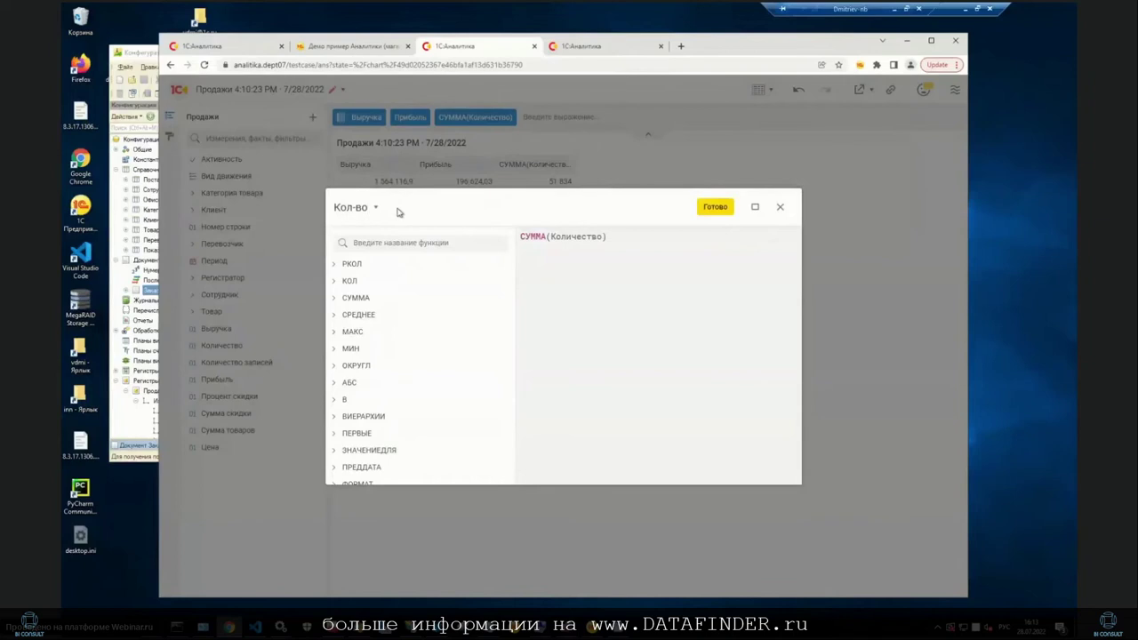
left_click(715, 207)
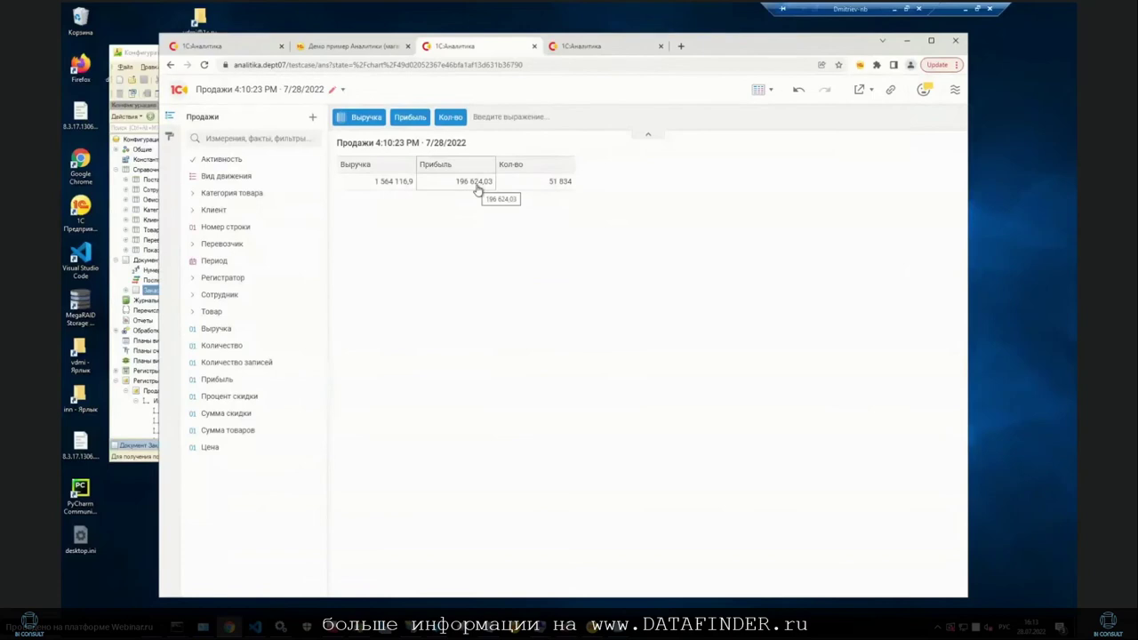
Break the table down by Период year, checking its grouping options, and by the Категория attribute of Товар.
left_click(229, 264)
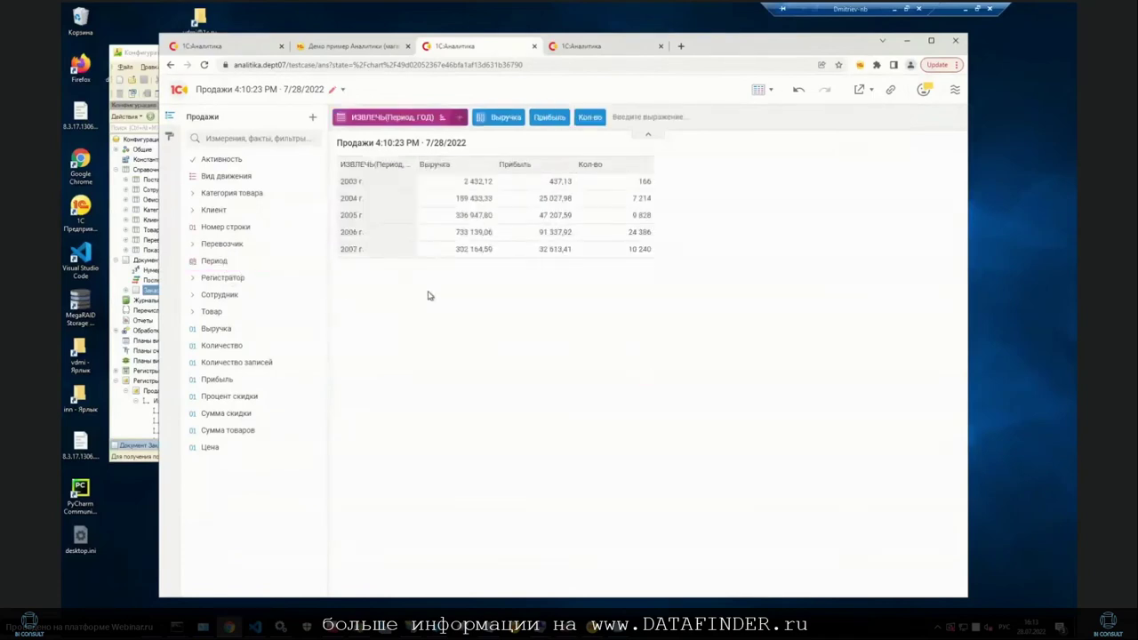
left_click(399, 121)
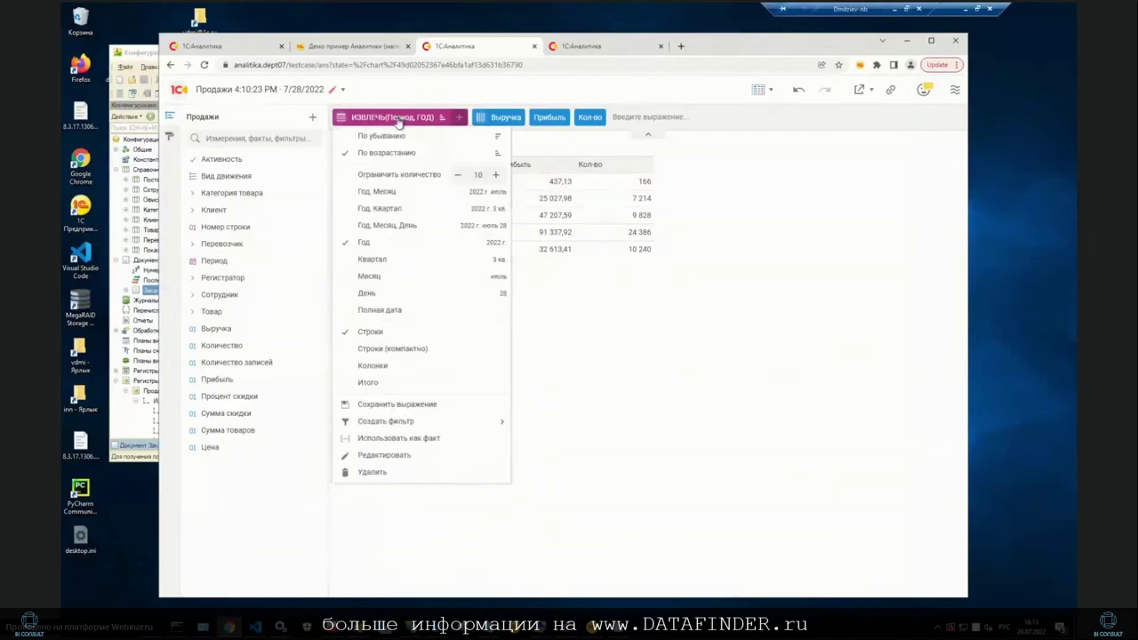
left_click(685, 353)
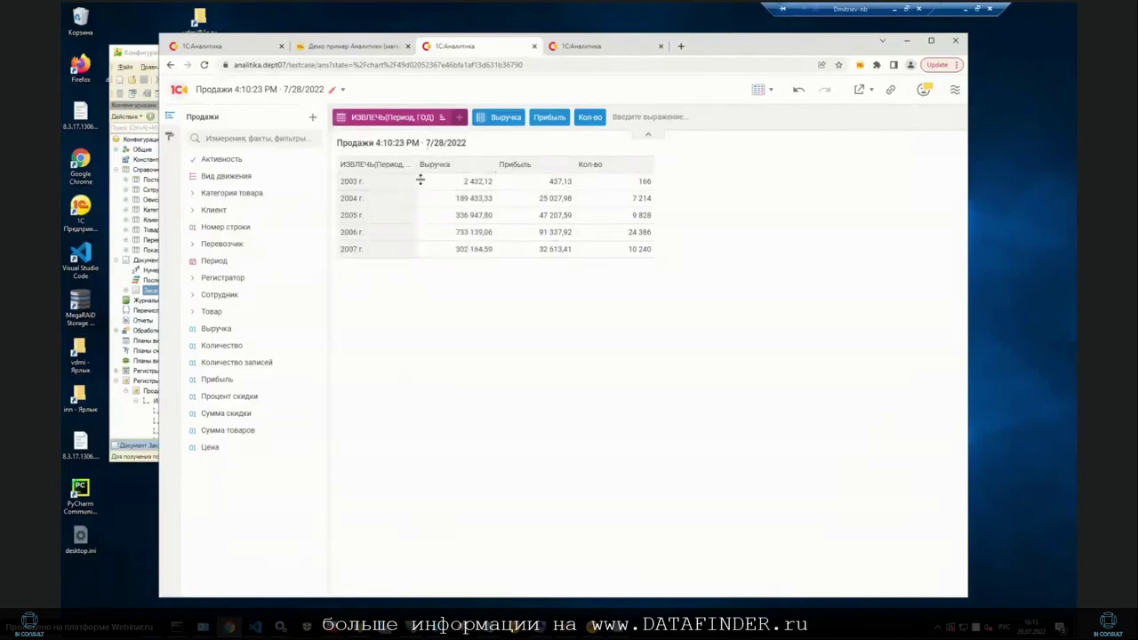
left_click(193, 314)
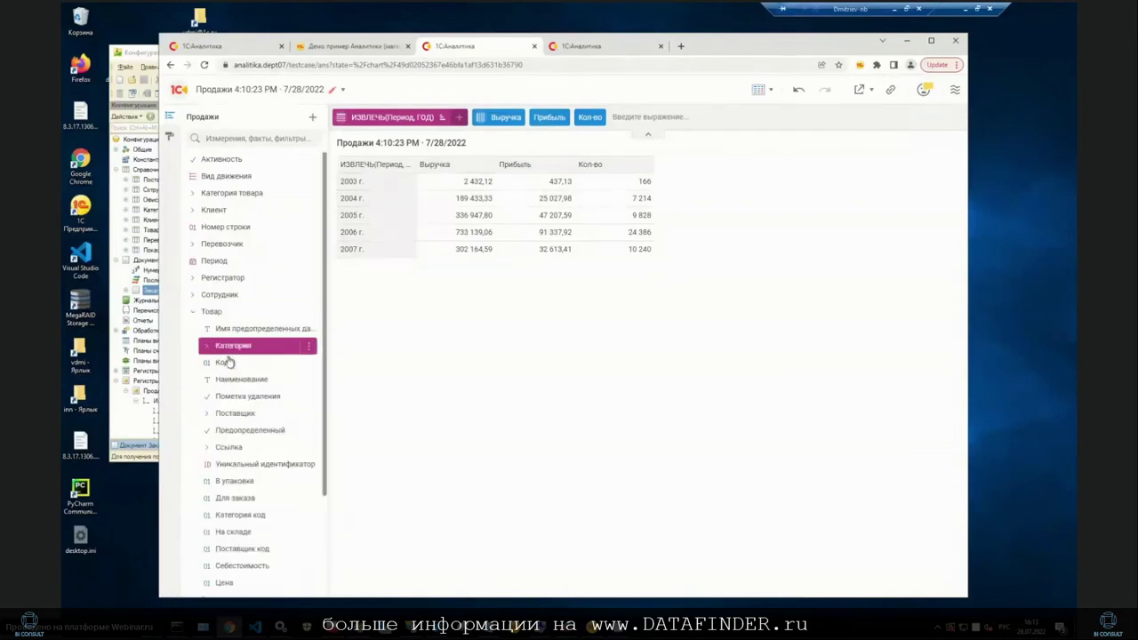
left_click(220, 345)
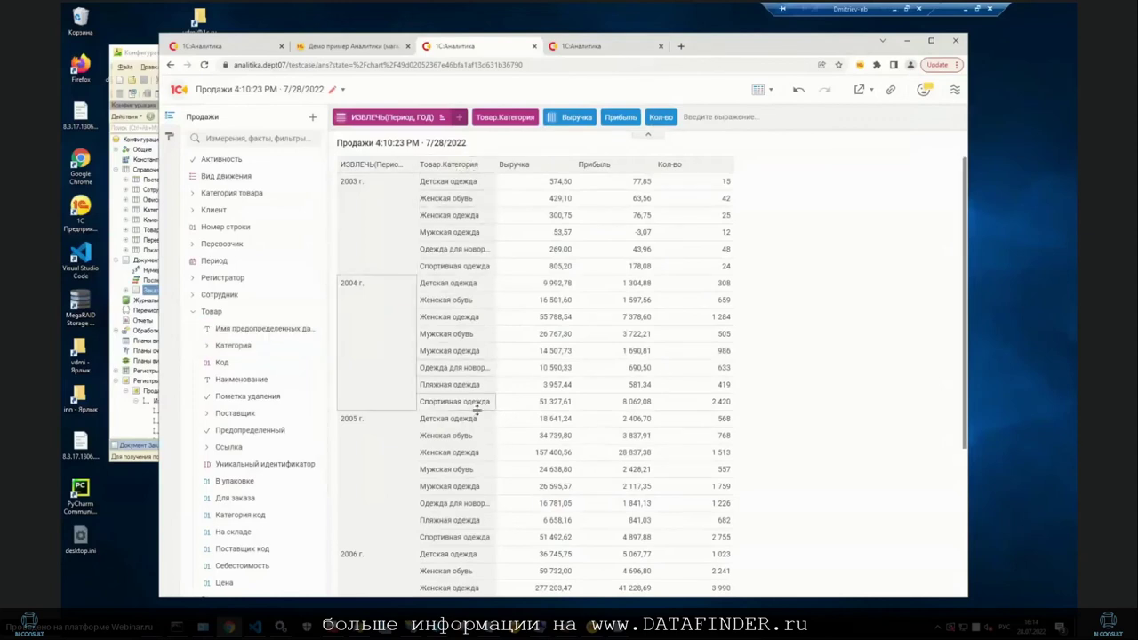
Place the yearly period dimension in columns and narrow the table's value columns.
left_click(407, 120)
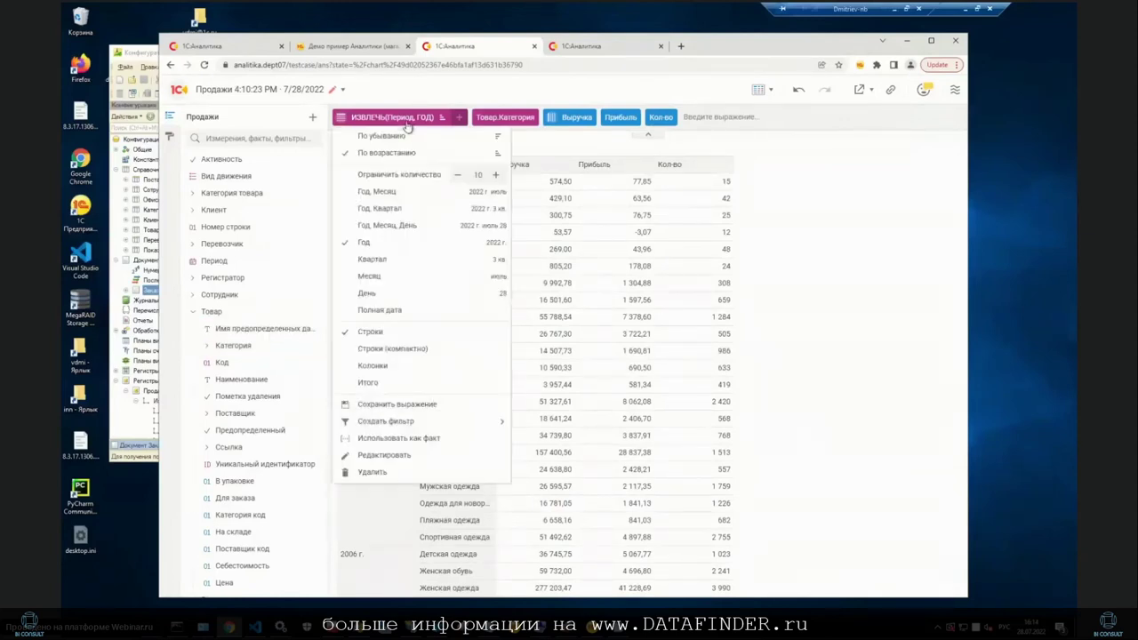
left_click(403, 374)
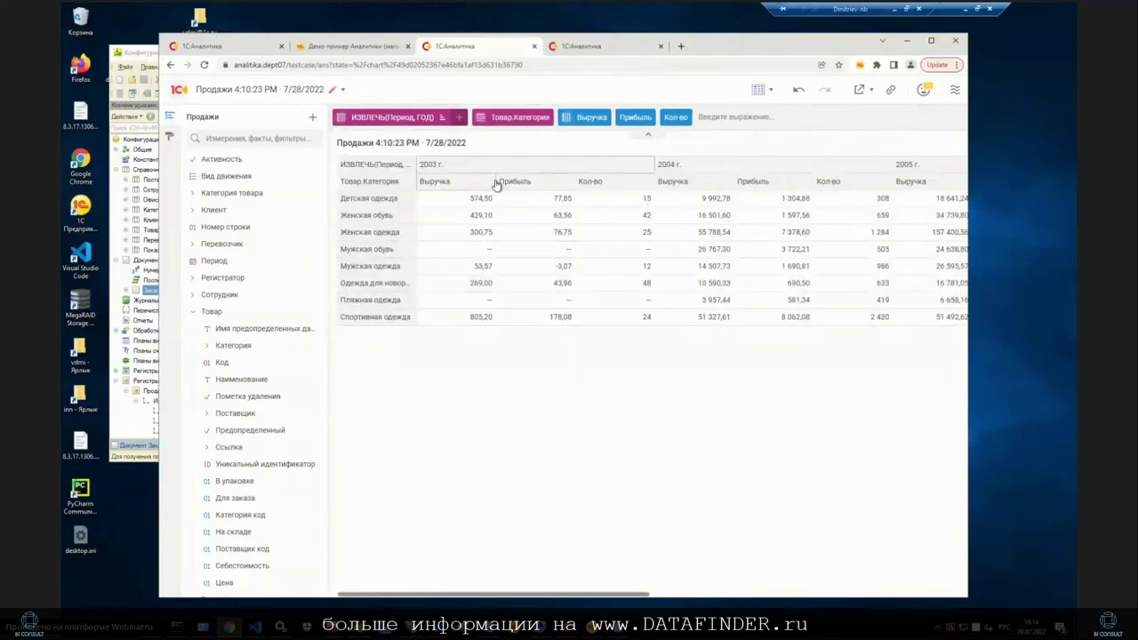
left_click_drag(495, 181, 480, 181)
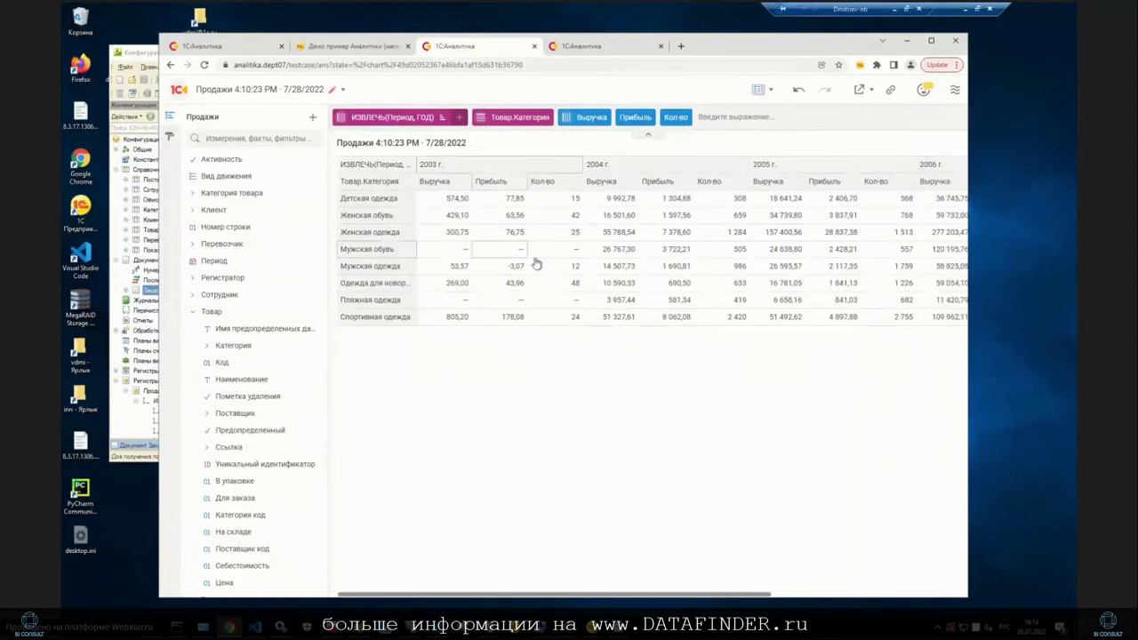
Give the ИЗВЛЕЧЬ(Период, ГОД) dimension expression the title Период and save it.
left_click(402, 125)
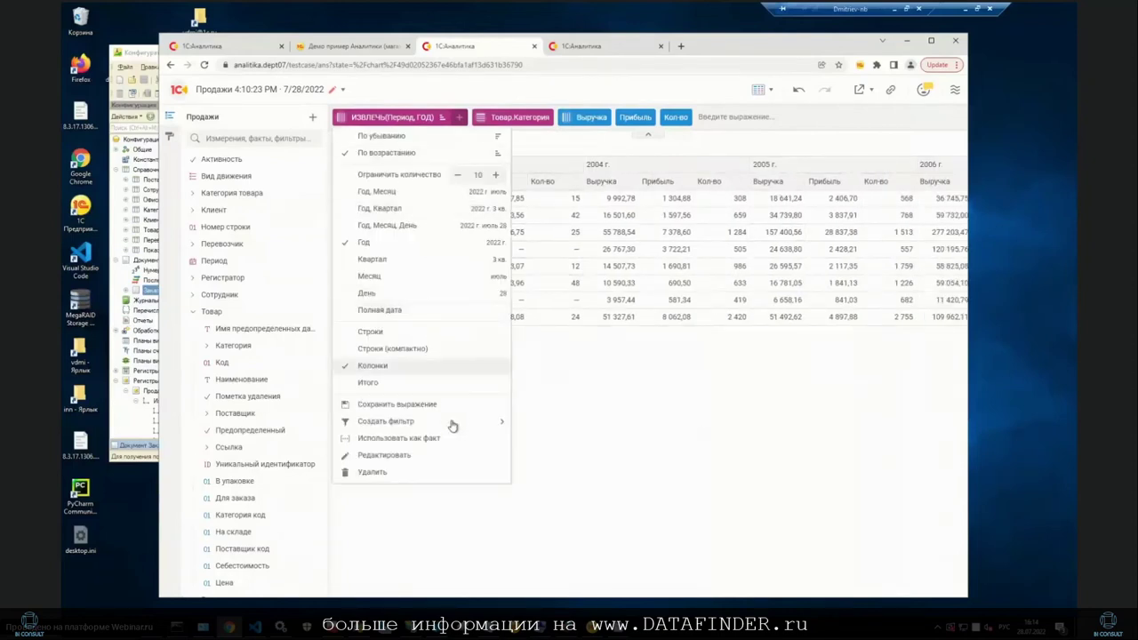
left_click(426, 460)
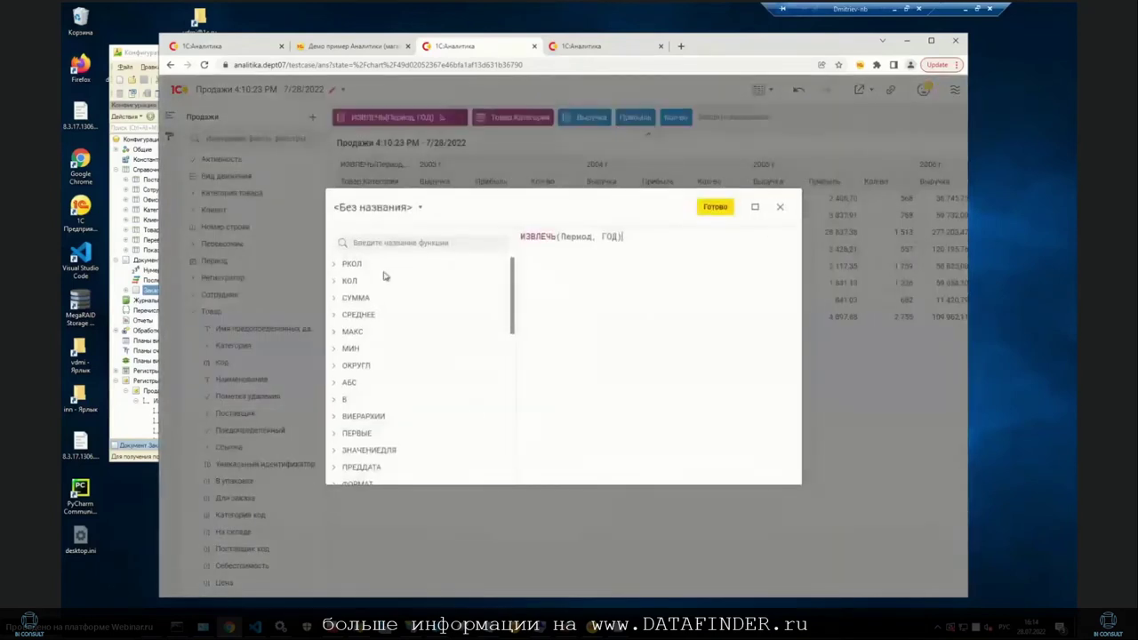
left_click(385, 210)
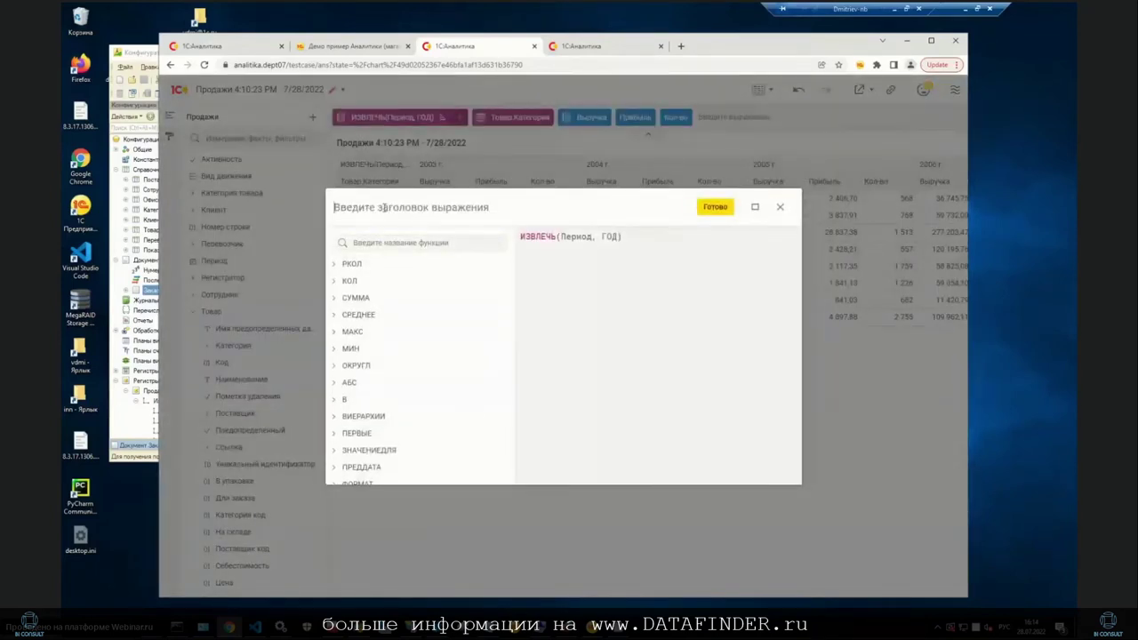
type("Период")
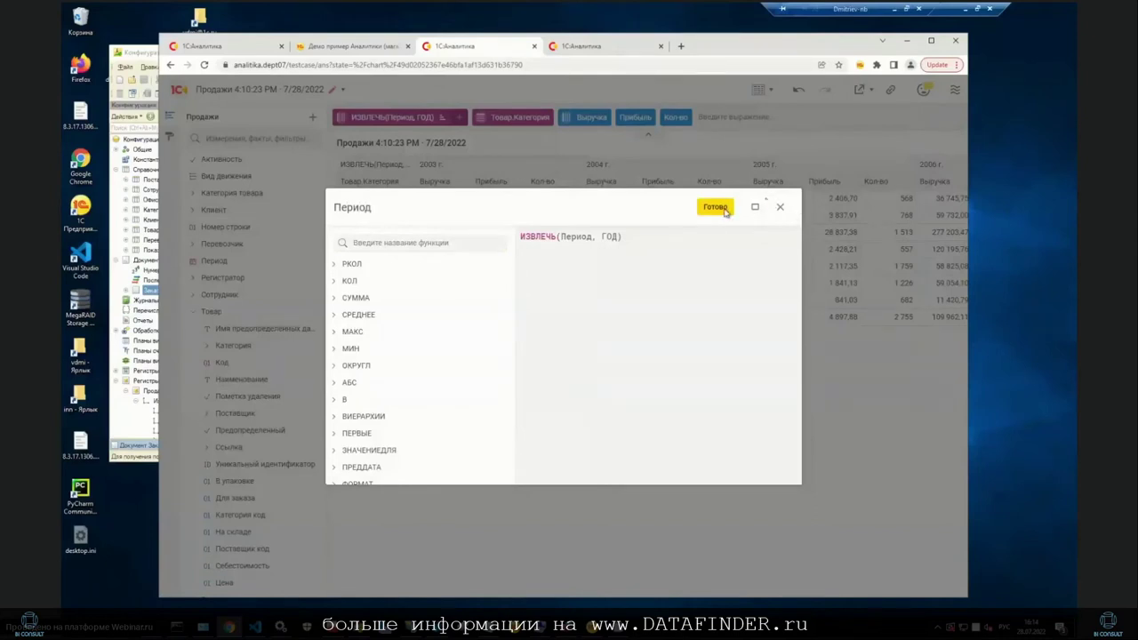
key("Return")
left_click(715, 209)
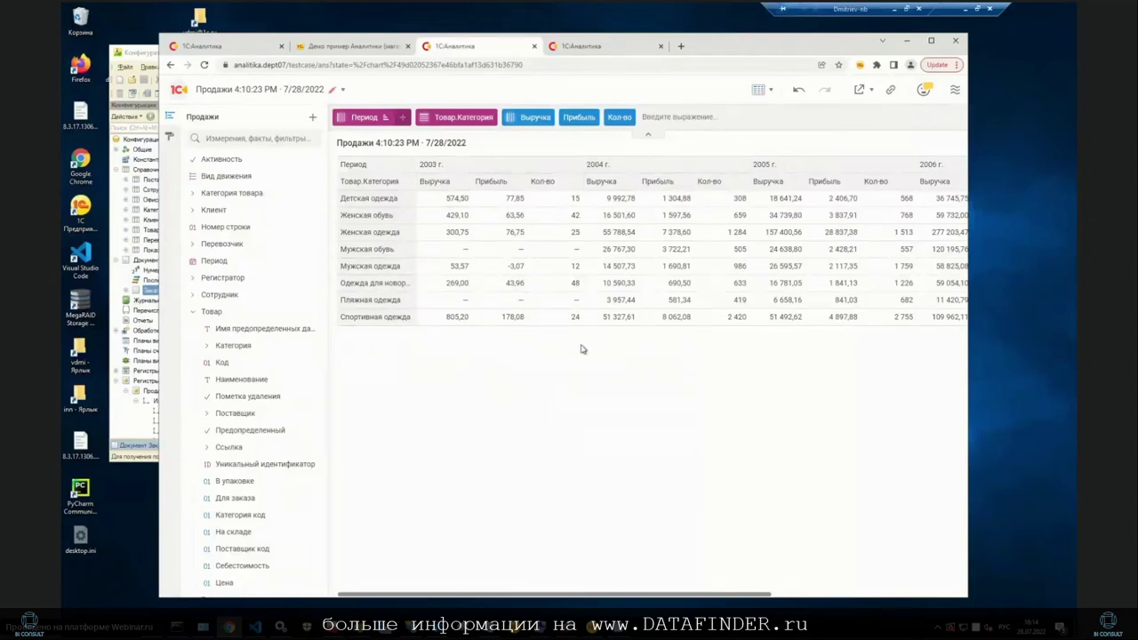
Publish the draft of the Продажи table and select its web address.
left_click(342, 91)
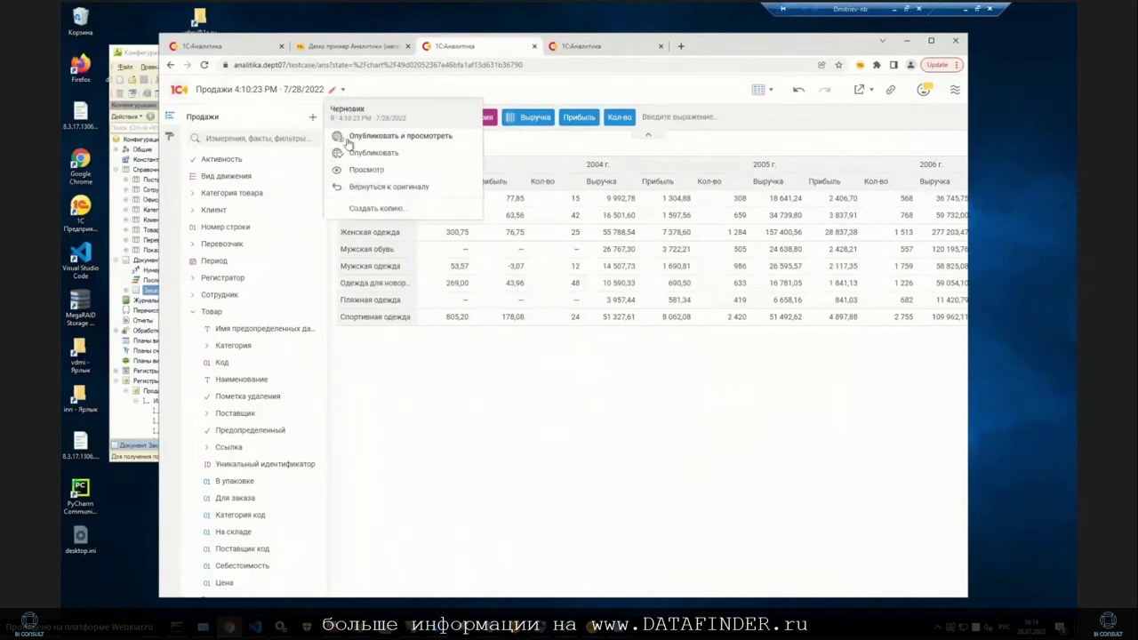
left_click(357, 158)
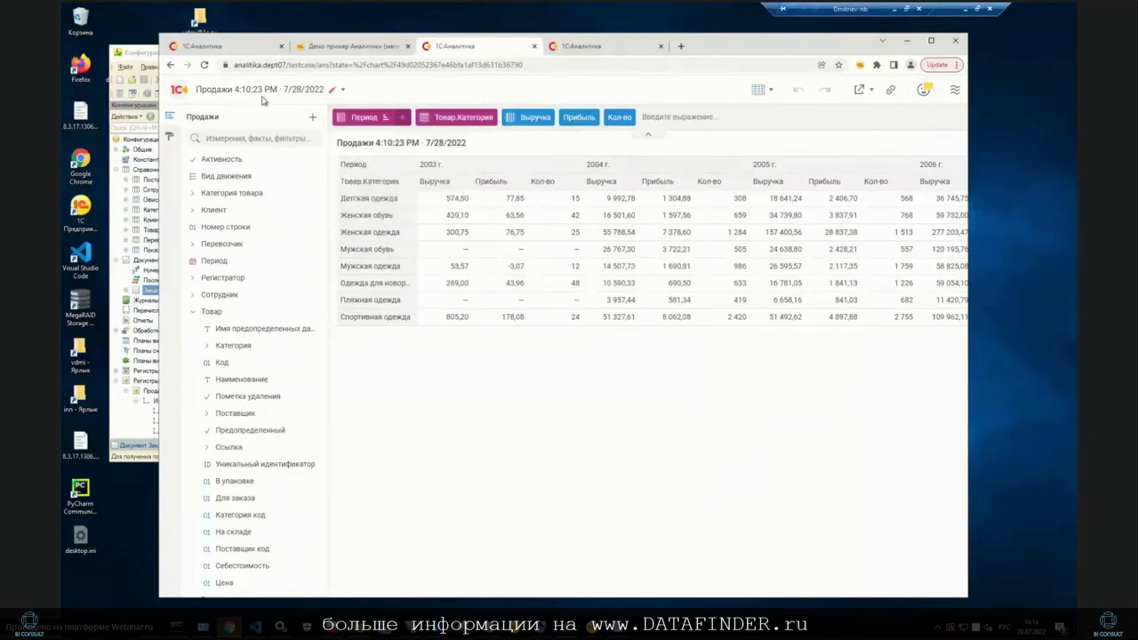
left_click(359, 67)
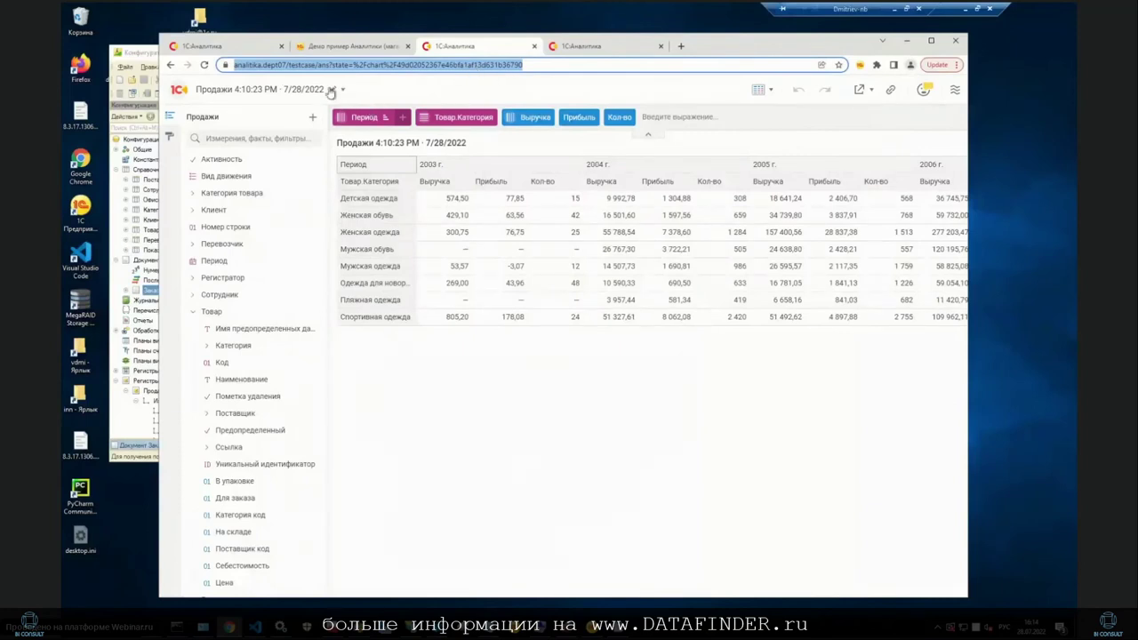
left_click(673, 408)
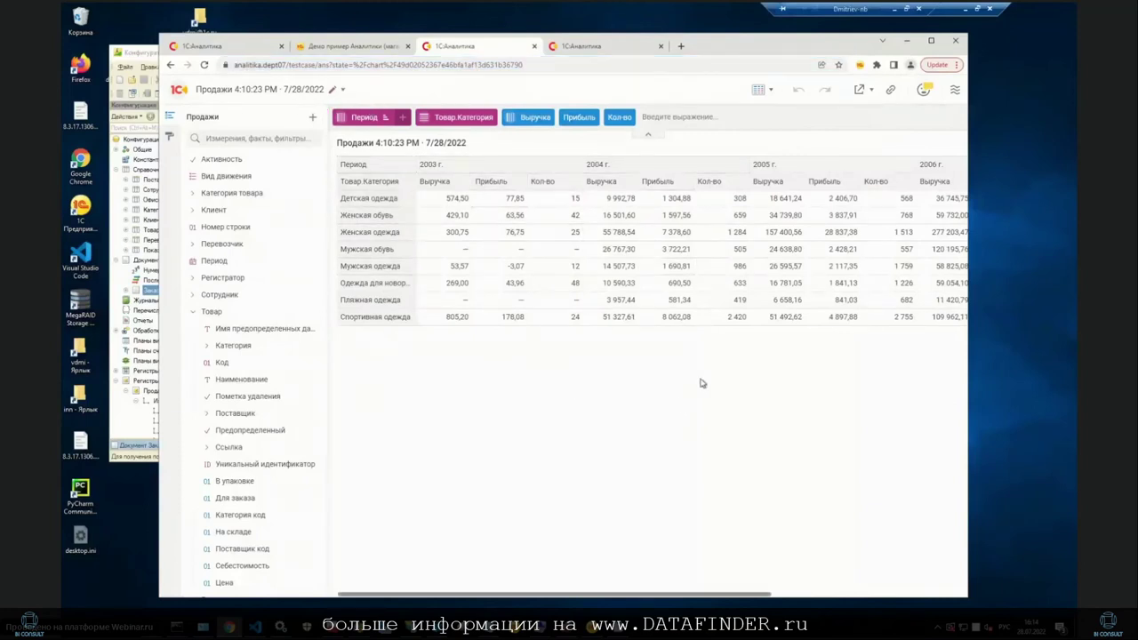
Switch the Продажи visualization to a line chart (График) and collapse the Товар attributes.
left_click(770, 92)
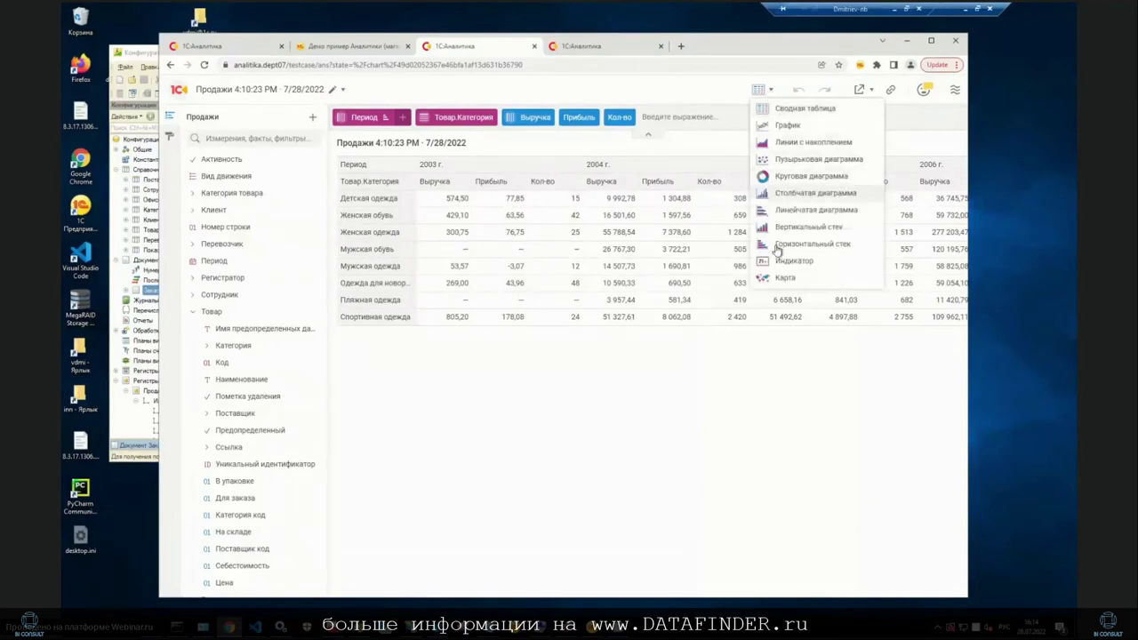
left_click(779, 128)
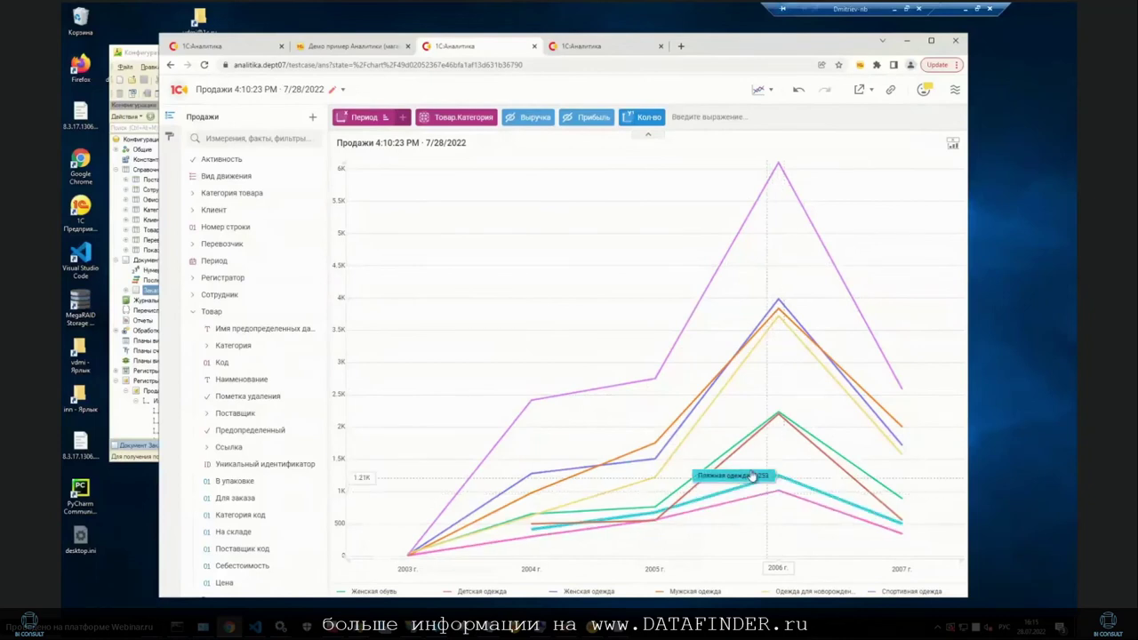
left_click(193, 313)
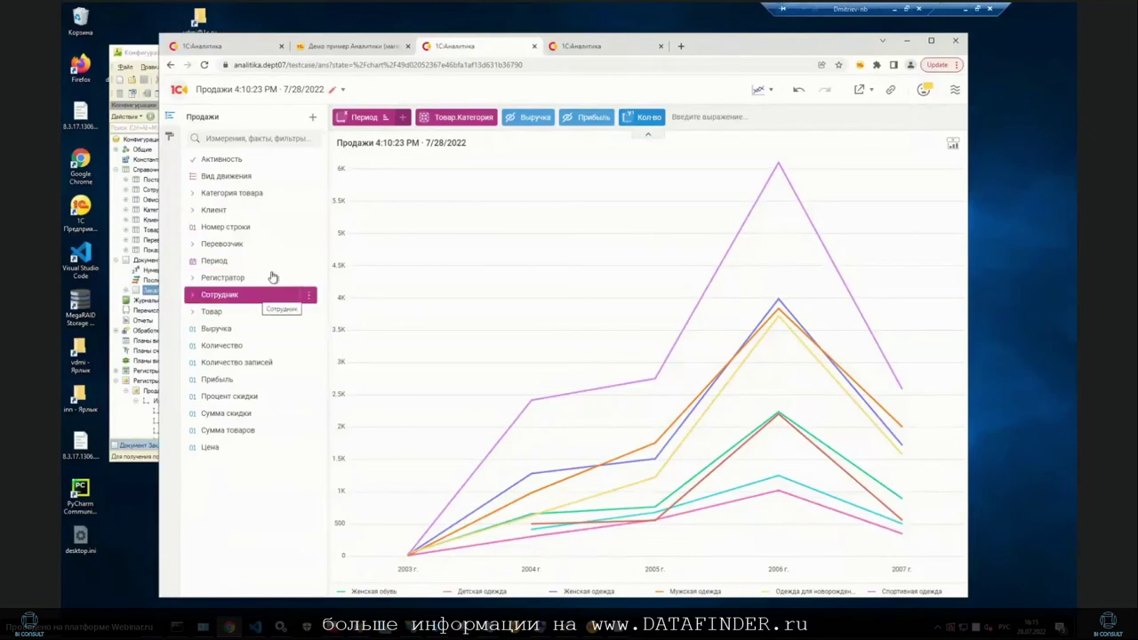
Create a yearly Период filter with data availability marked, and select 2005, 2006 and 2007.
left_click(306, 263)
mouse_move(362, 318)
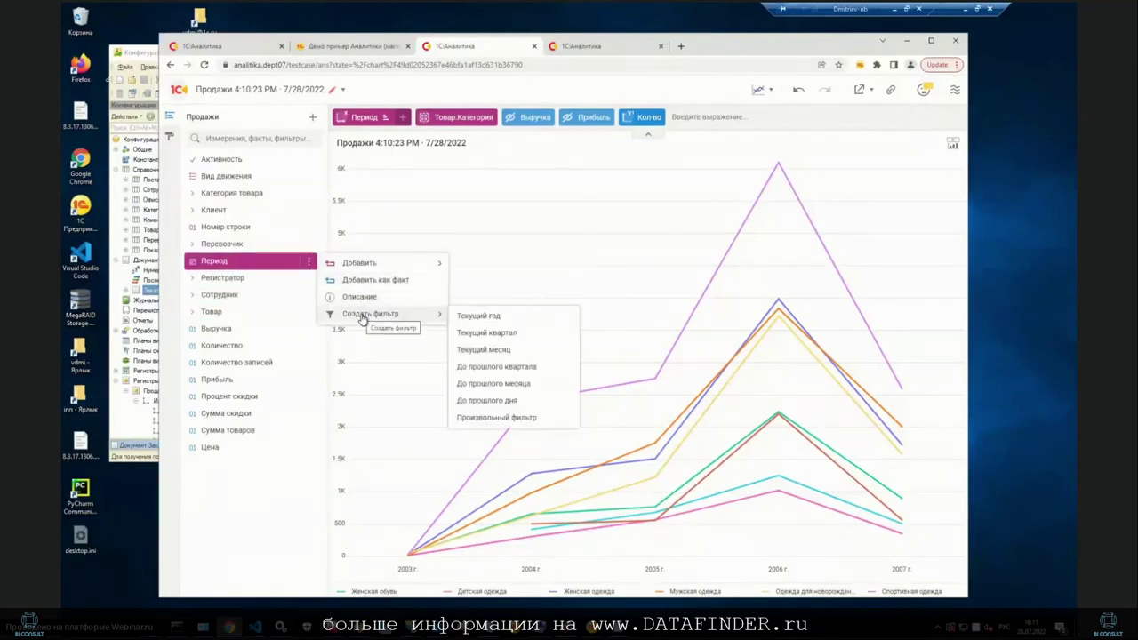
left_click(362, 316)
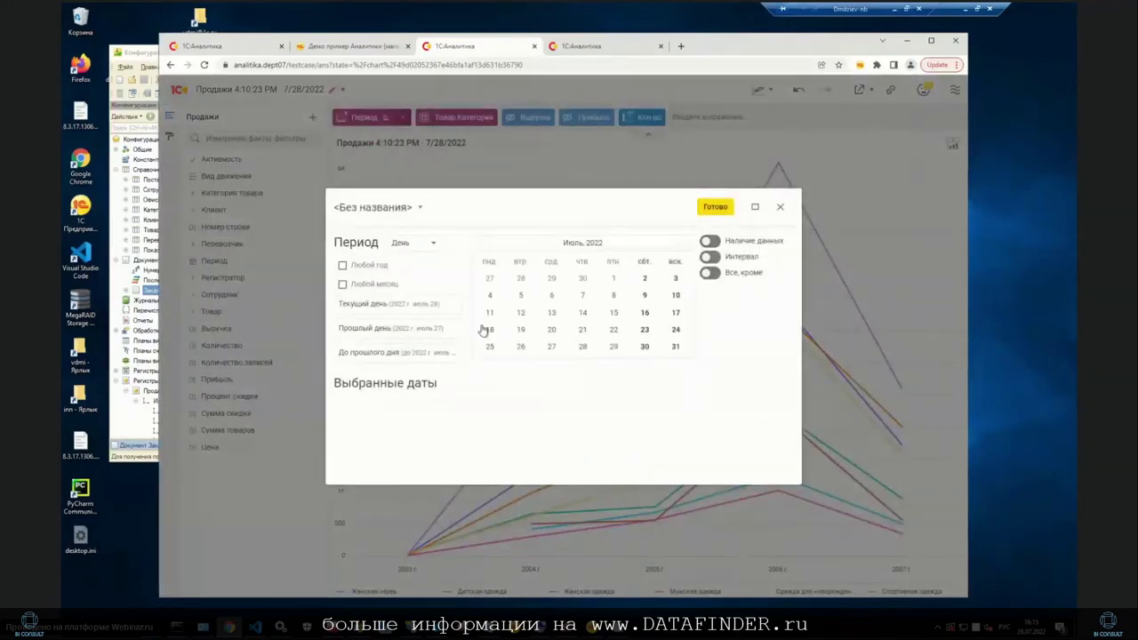
left_click(436, 249)
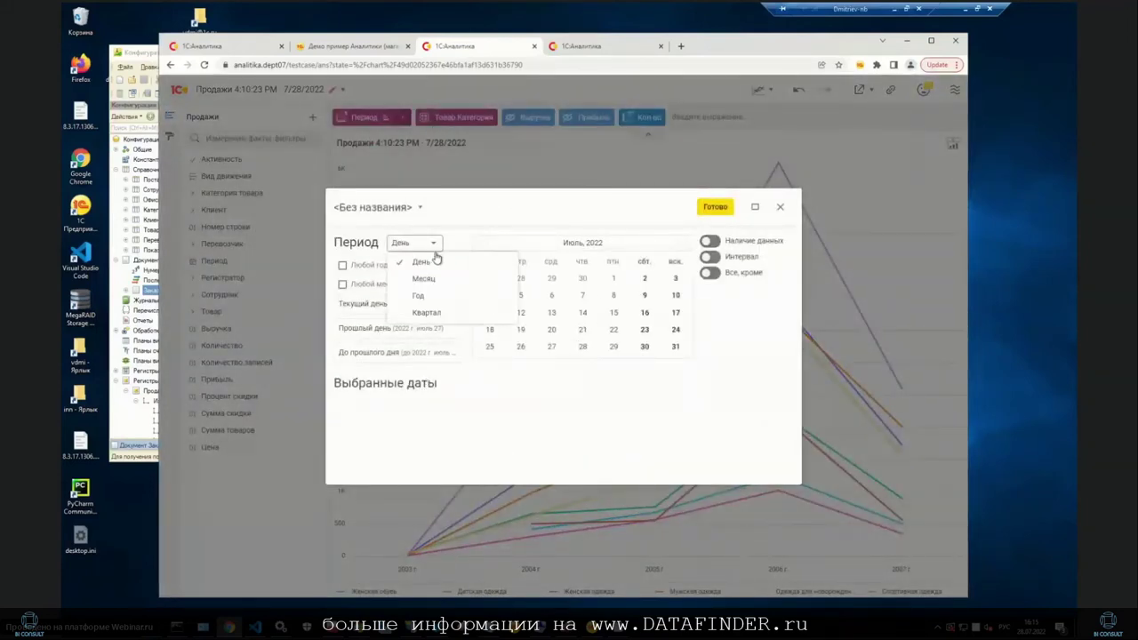
left_click(422, 300)
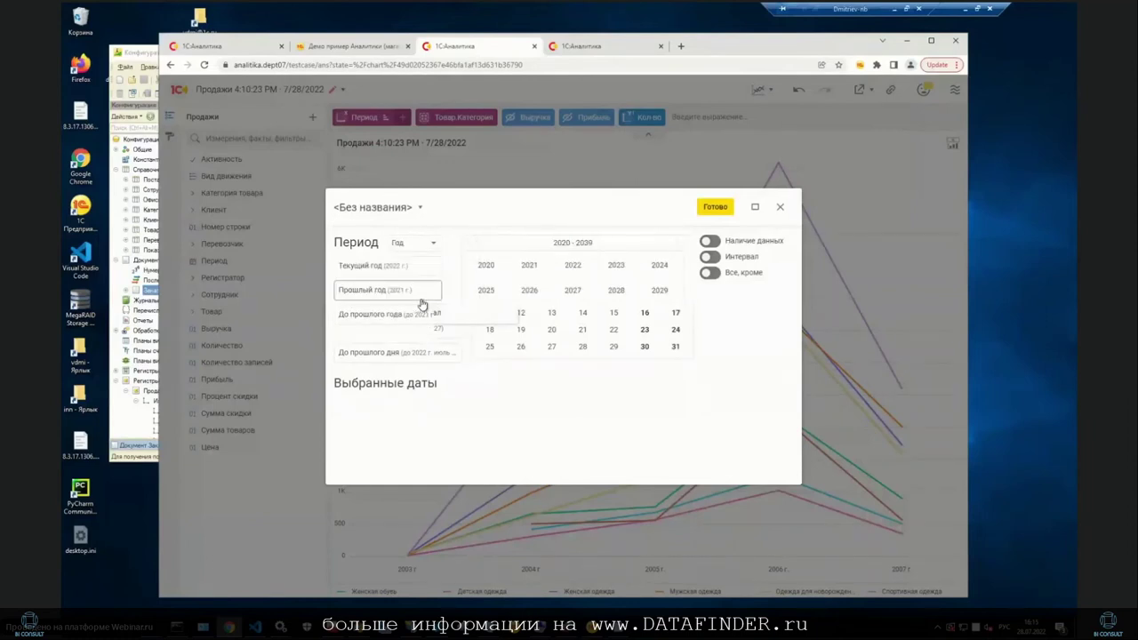
left_click(711, 246)
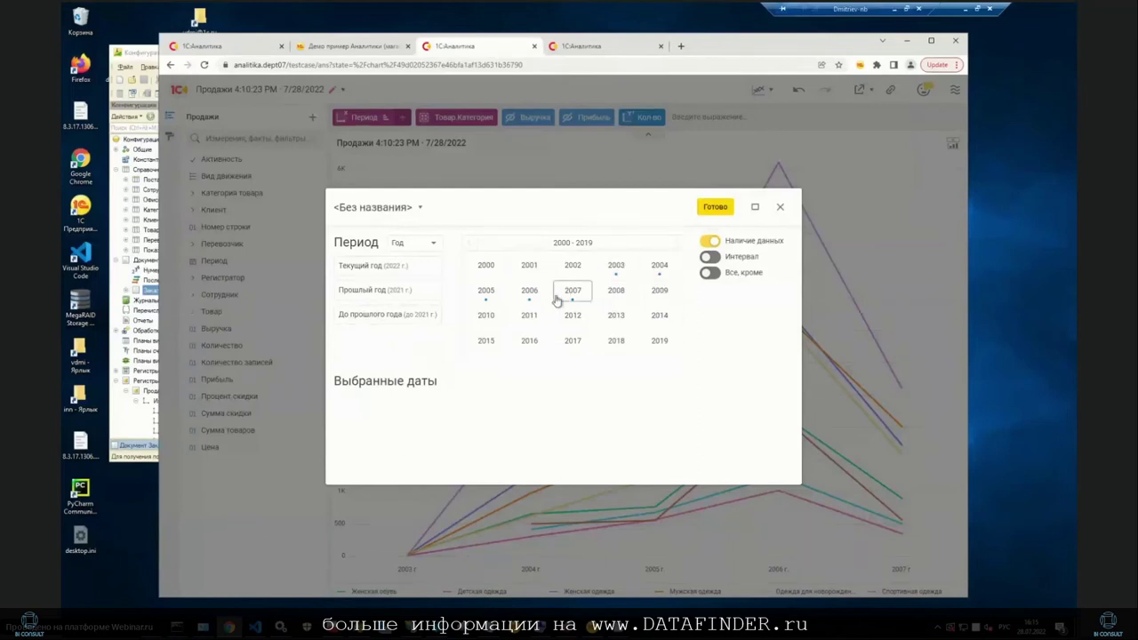
left_click(485, 293)
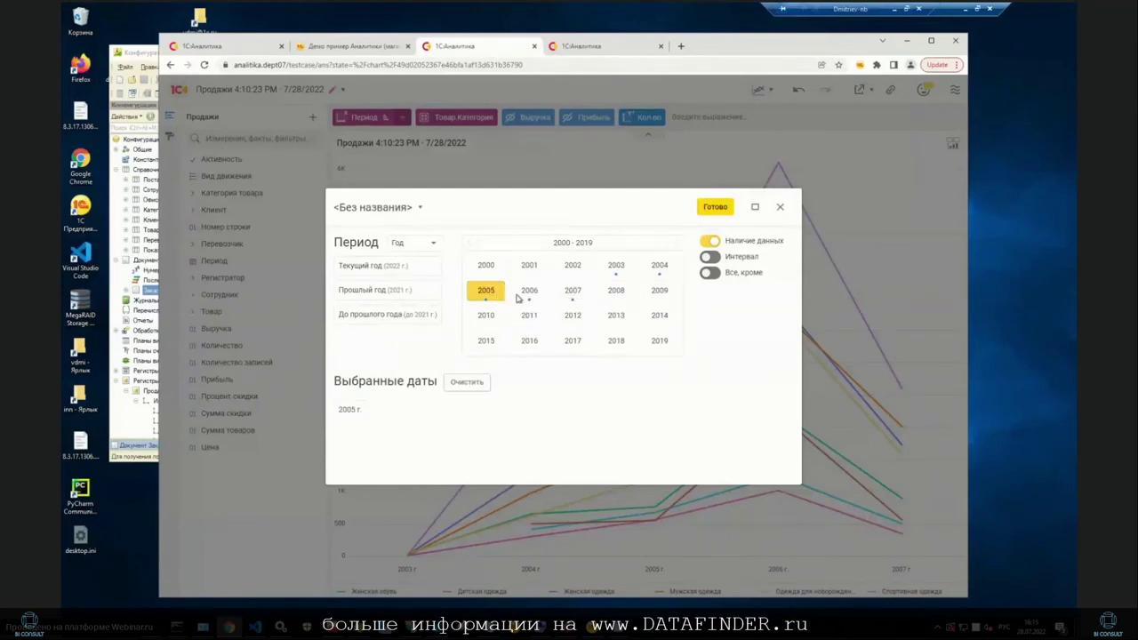
left_click(528, 297)
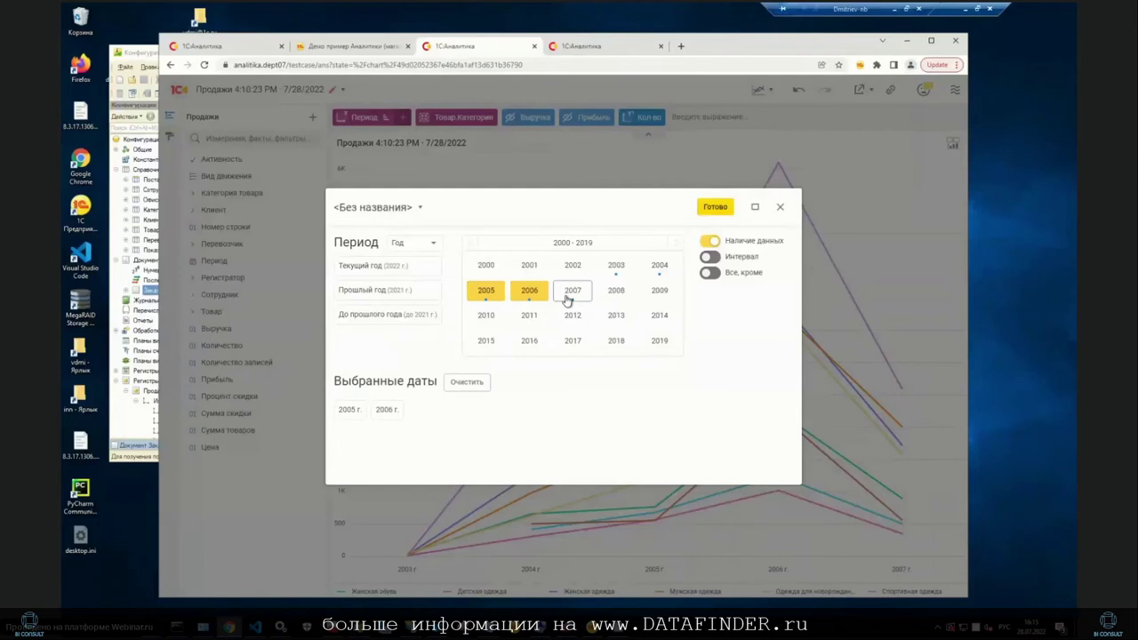
left_click(567, 298)
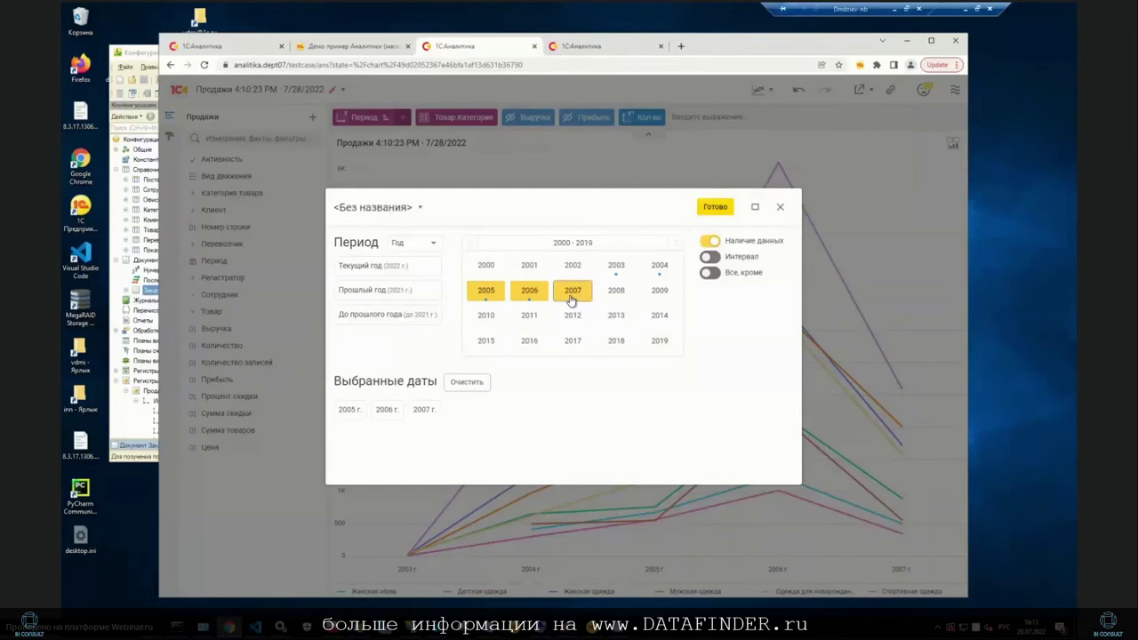
left_click(720, 209)
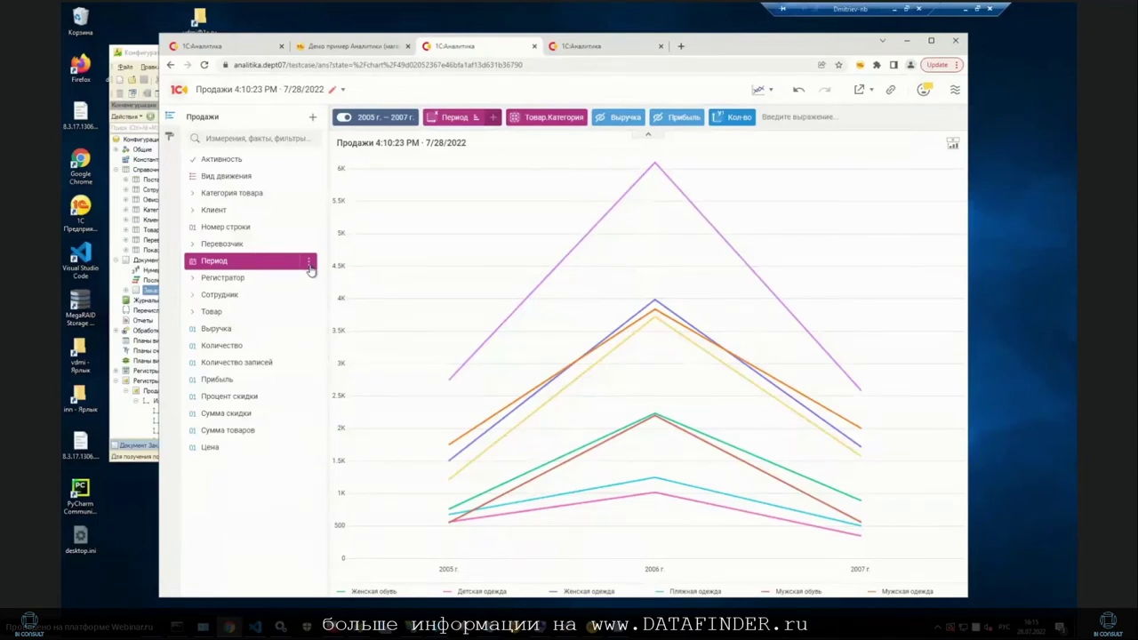
Add the predefined filter До прошлого дня on the Период field.
left_click_drag(277, 264, 305, 266)
left_click(308, 264)
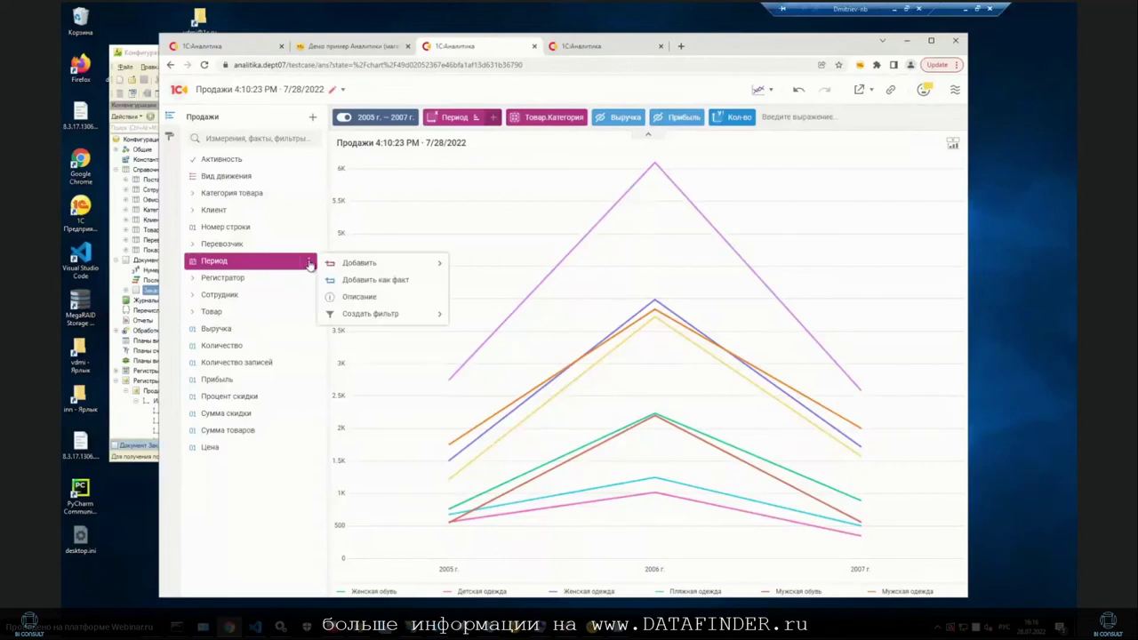
mouse_move(396, 315)
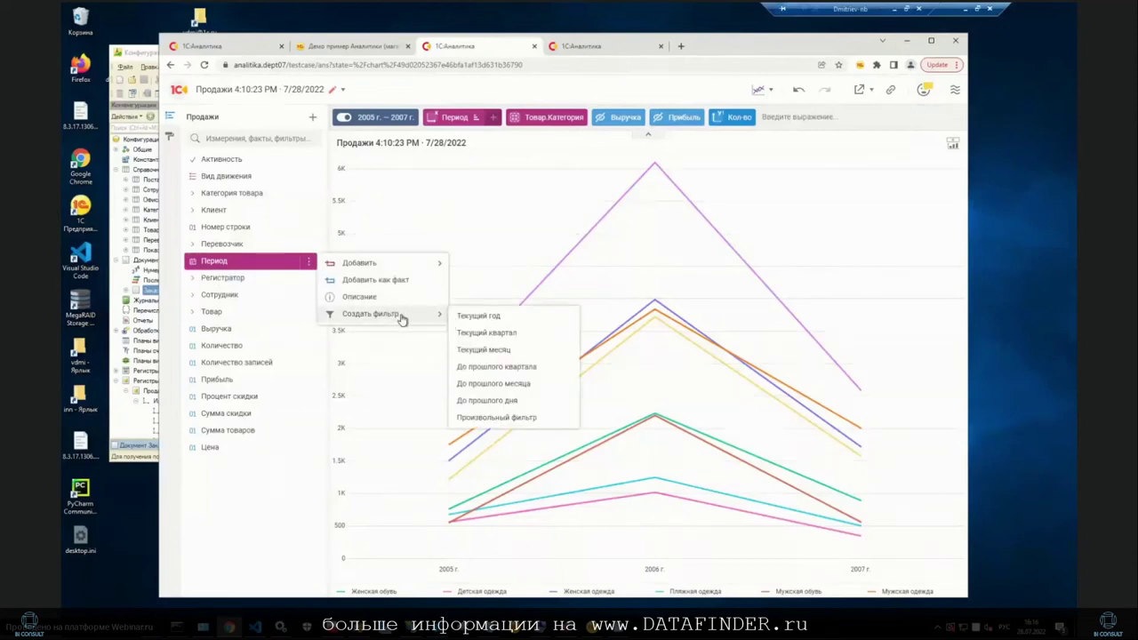
left_click(491, 401)
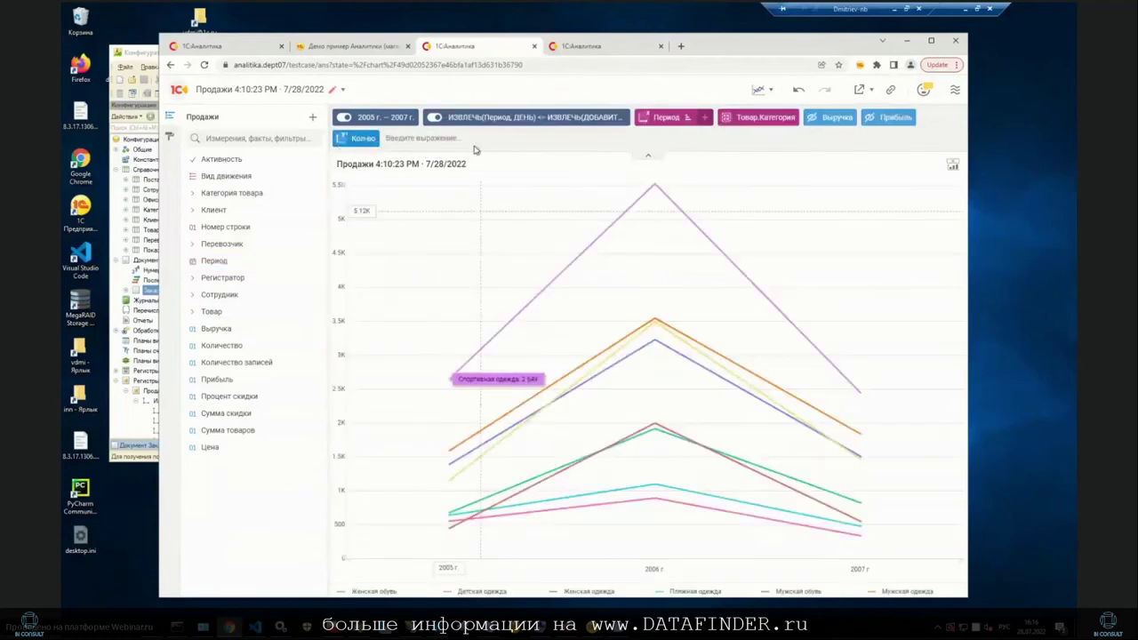
Examine the До прошлого дня filter's formula in the expression editor, and compare the chart with the filter off and on.
left_click(516, 127)
left_click(489, 204)
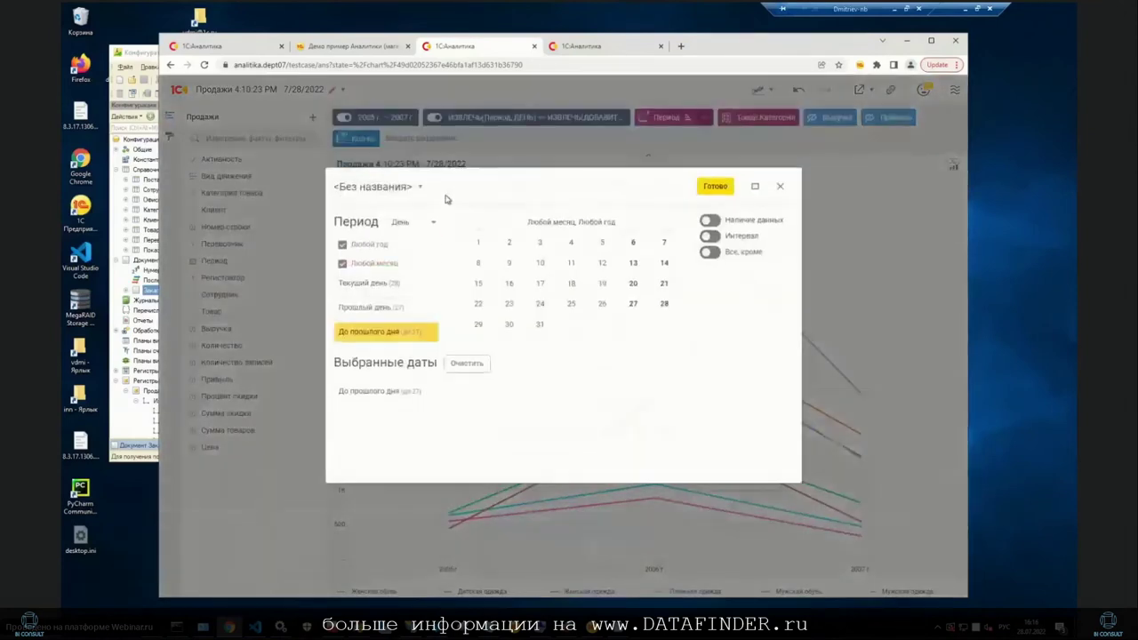
left_click(420, 208)
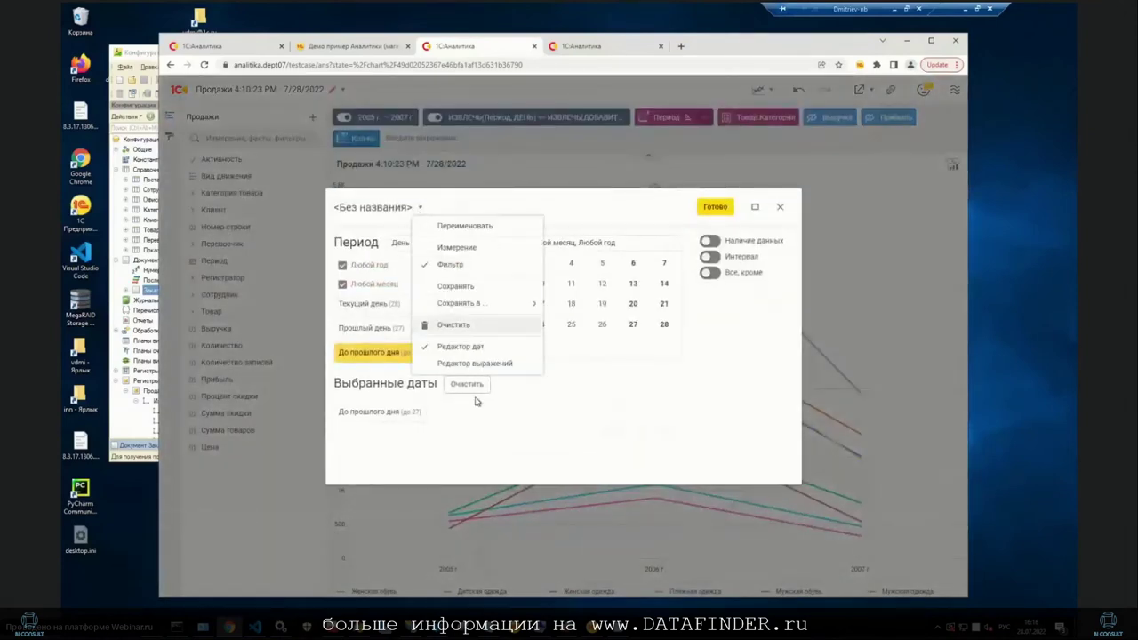
left_click(473, 365)
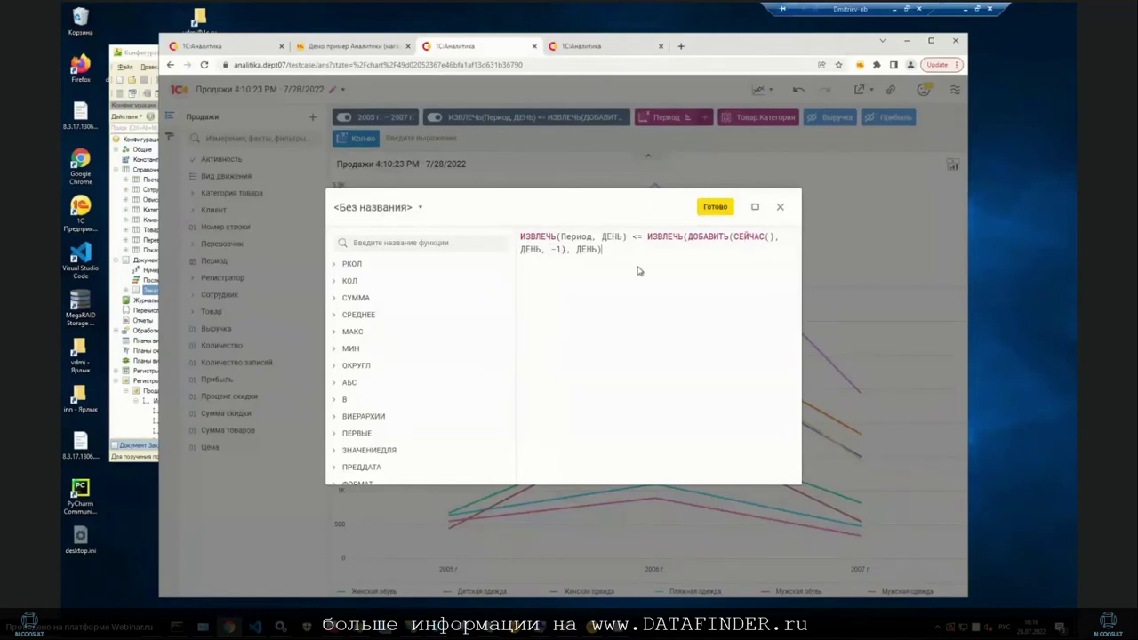
left_click(716, 209)
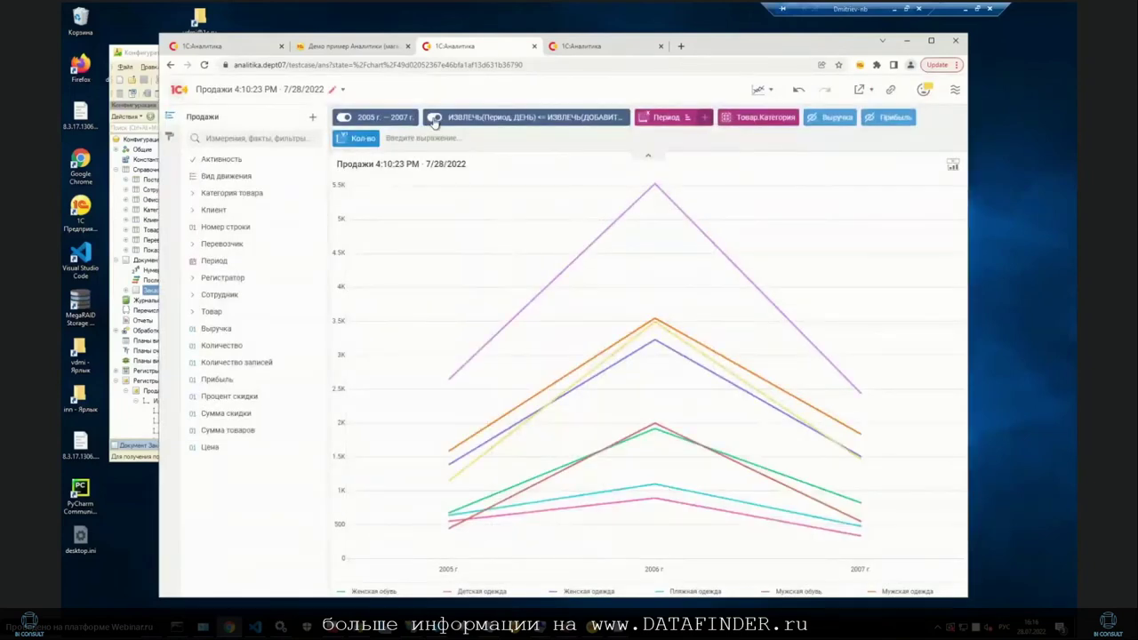
left_click(434, 119)
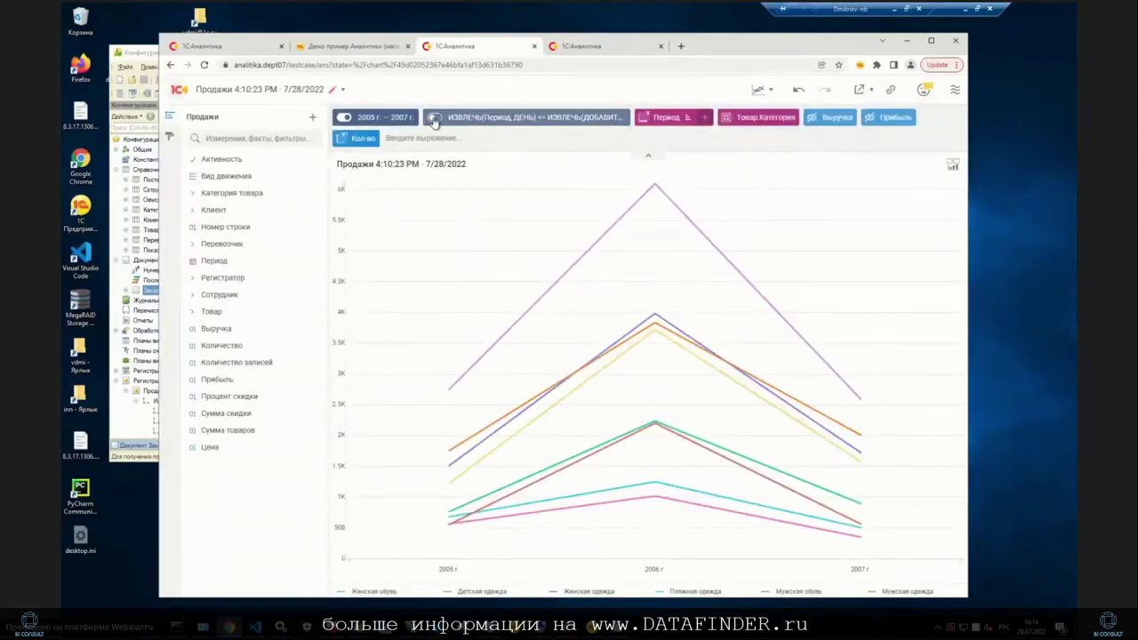
left_click(434, 119)
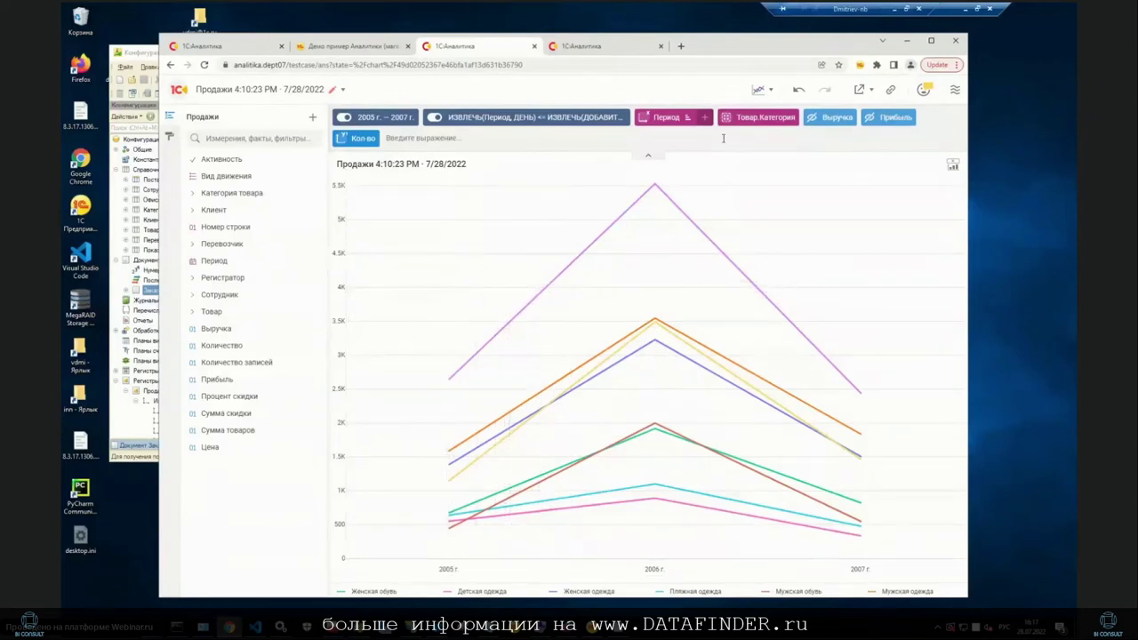
Return to the pivot table (Сводная таблица) and group the Женская обувь and Мужская обувь categories.
left_click(765, 93)
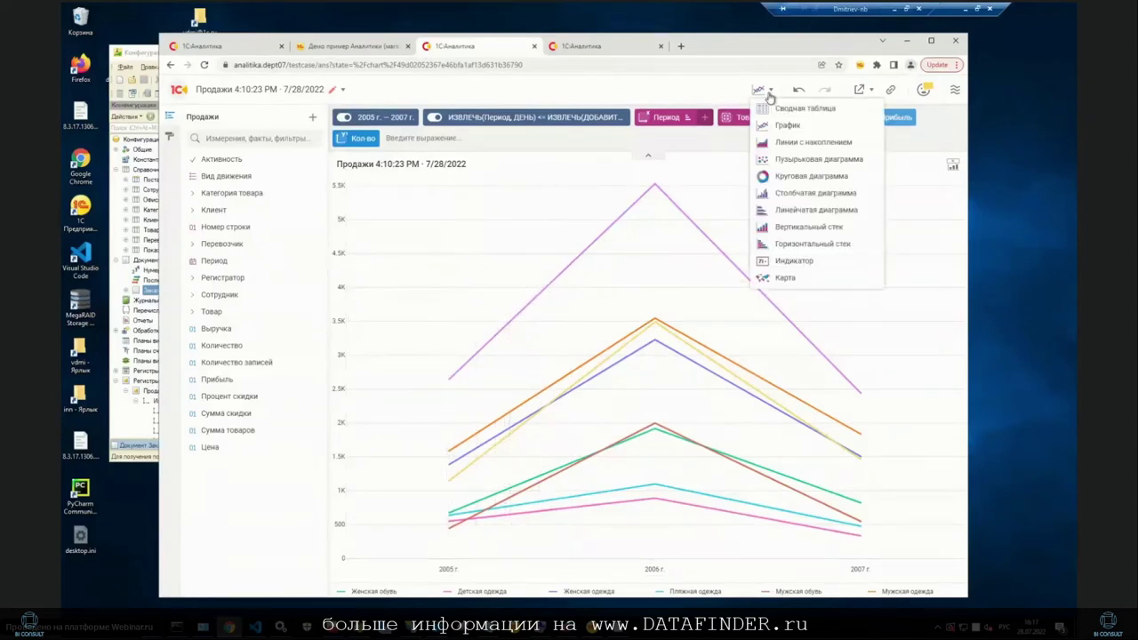
left_click(787, 110)
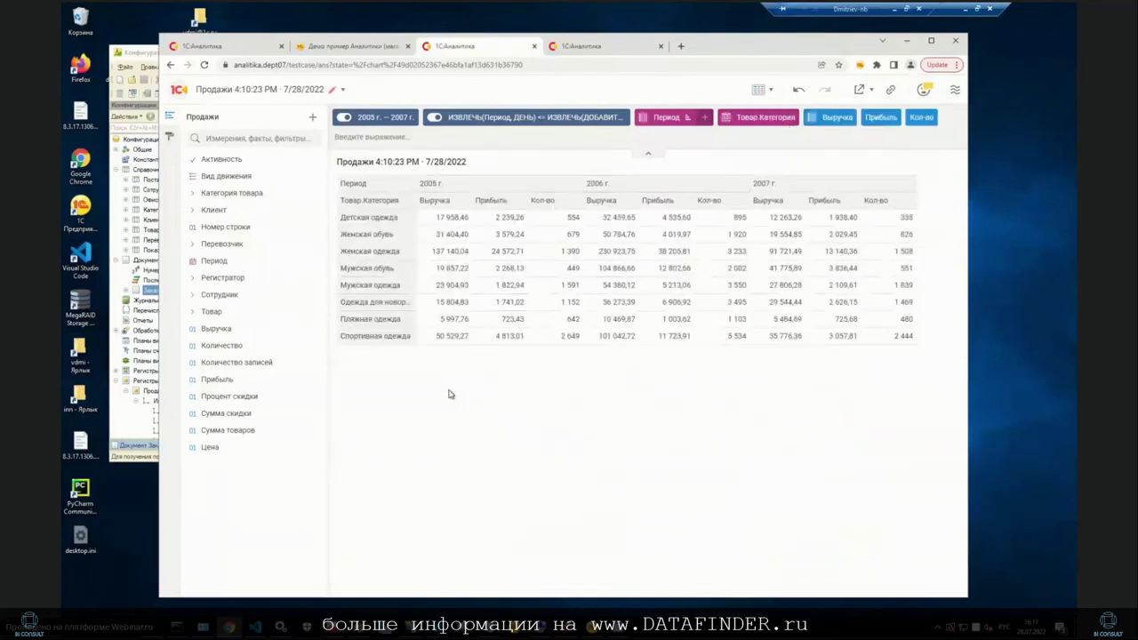
left_click(382, 238)
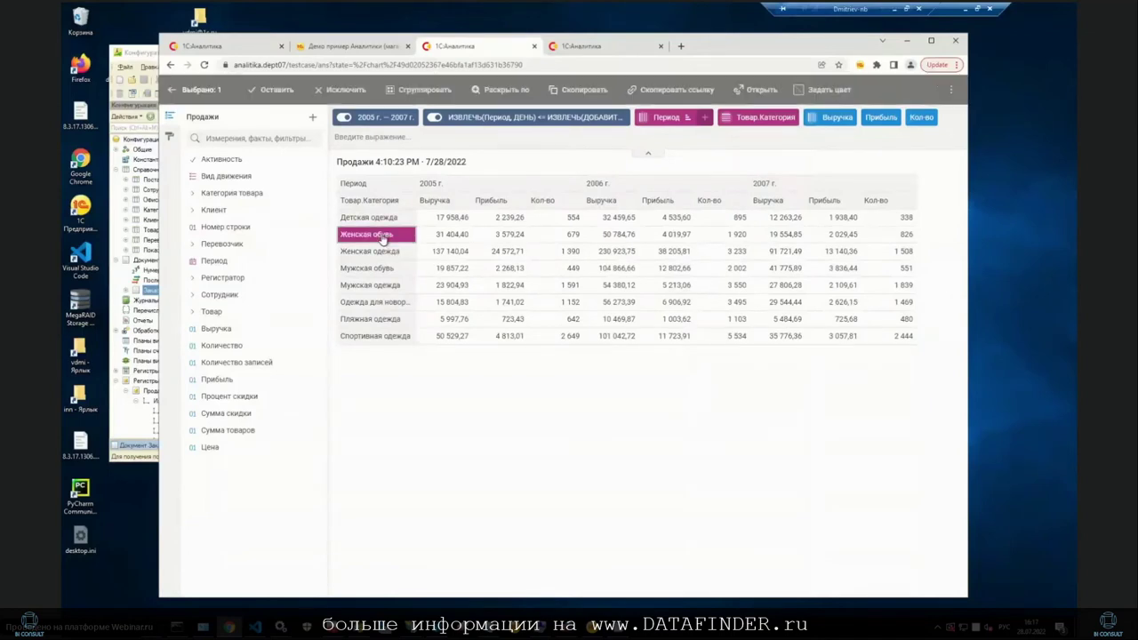
left_click(378, 269, "ctrl")
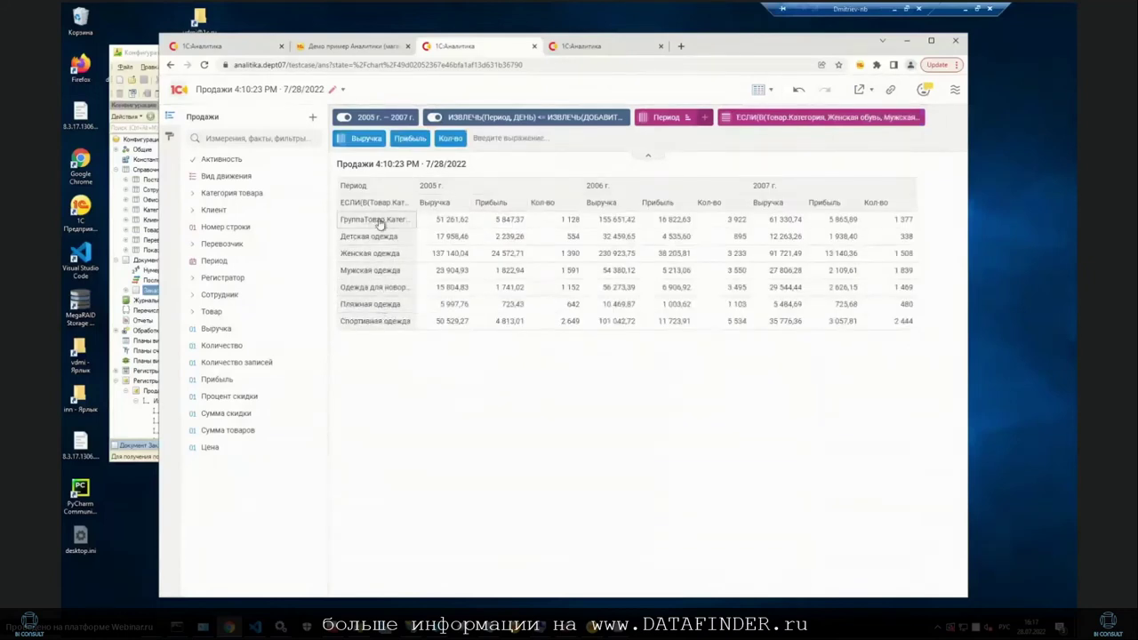
left_click(560, 123)
left_click(507, 203)
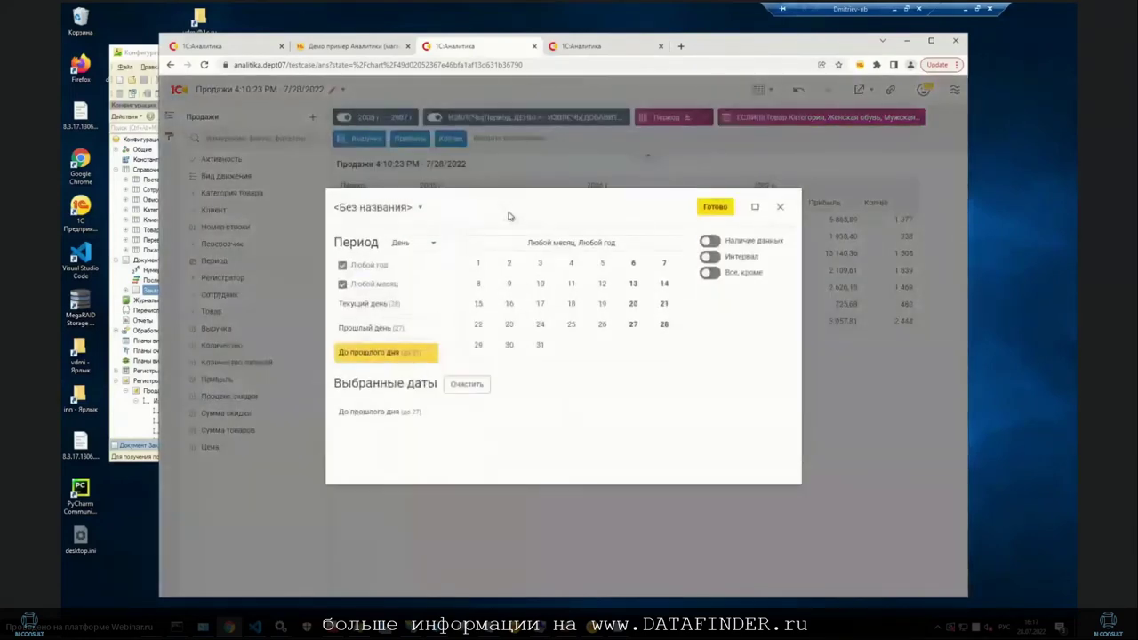
left_click(779, 207)
Rename the category group containing Женская обувь and Мужская обувь to Обувь and apply the change.
left_click(782, 121)
left_click(778, 323)
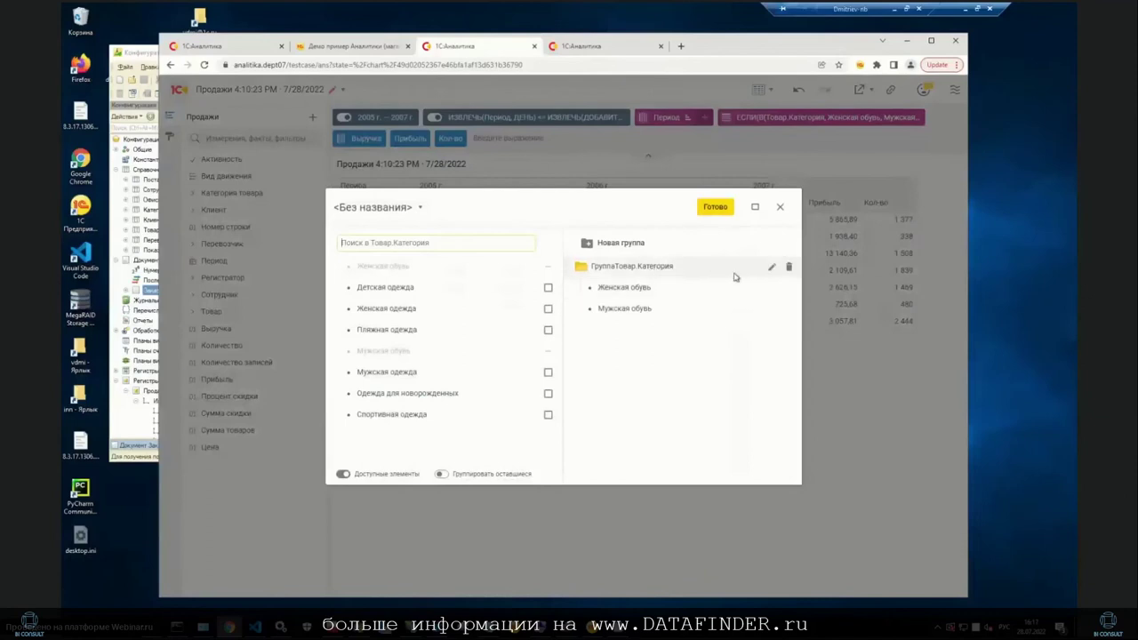
left_click(772, 270)
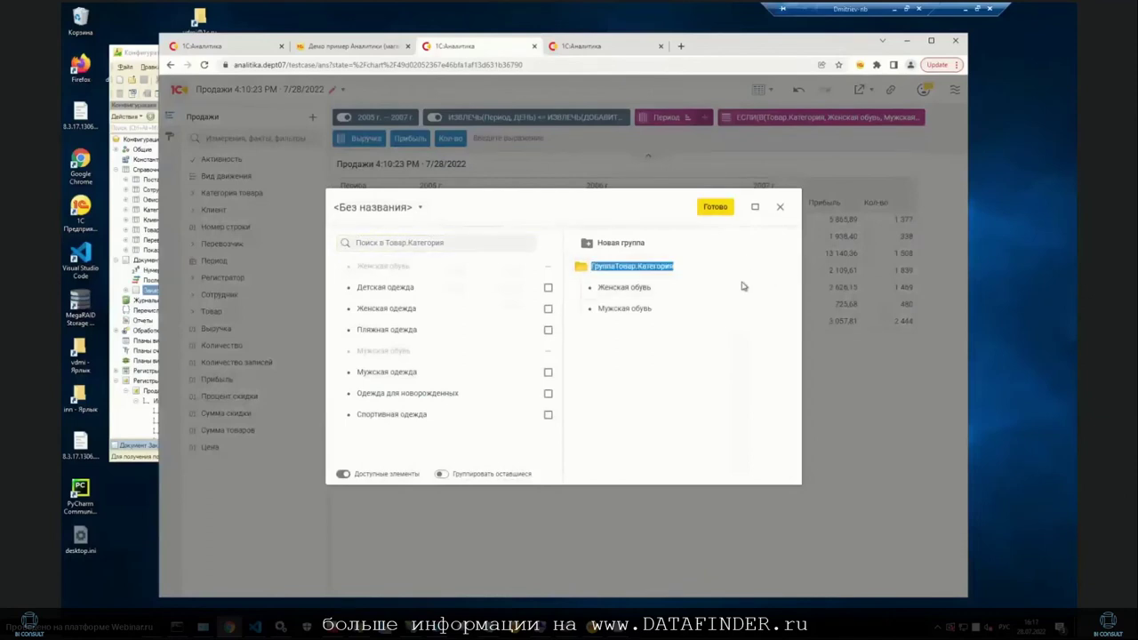
type("Обувь")
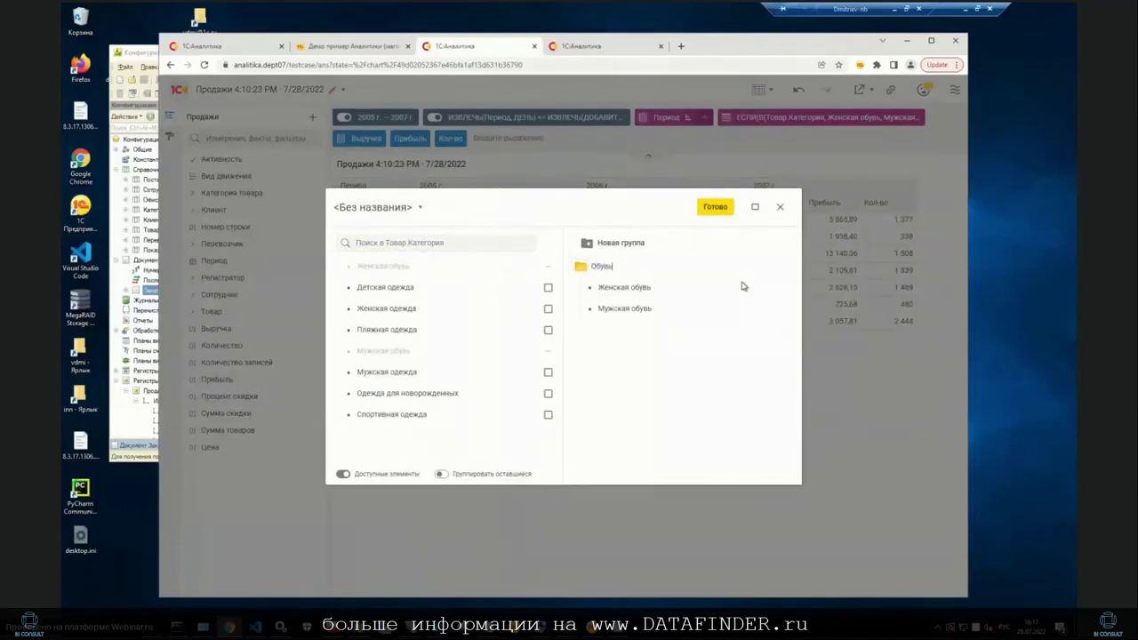
left_click(718, 207)
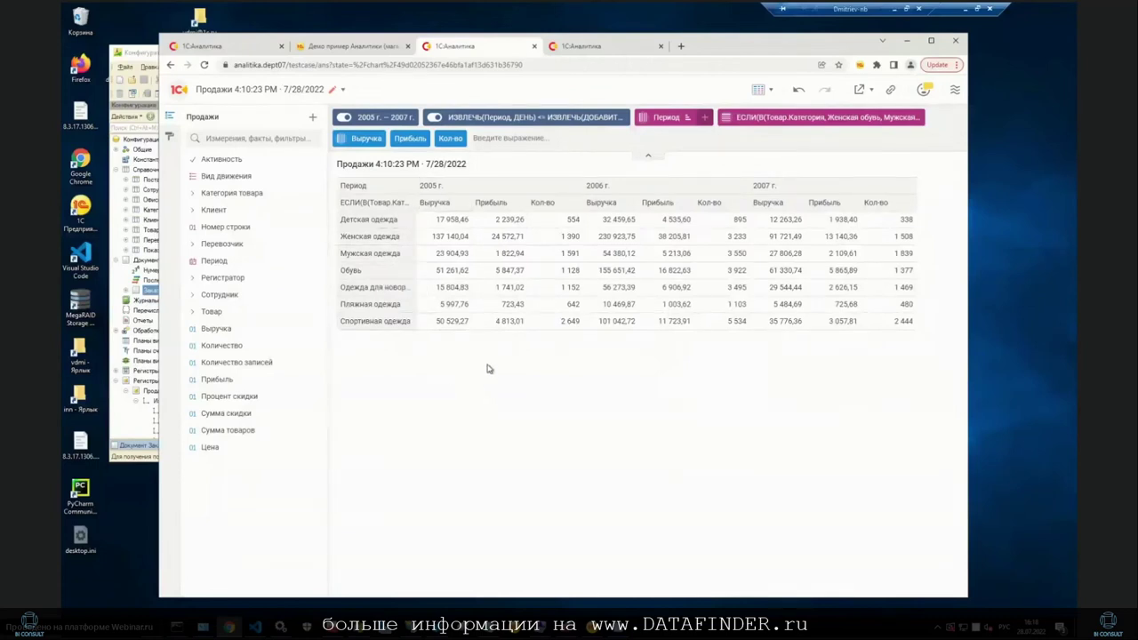
left_click(343, 90)
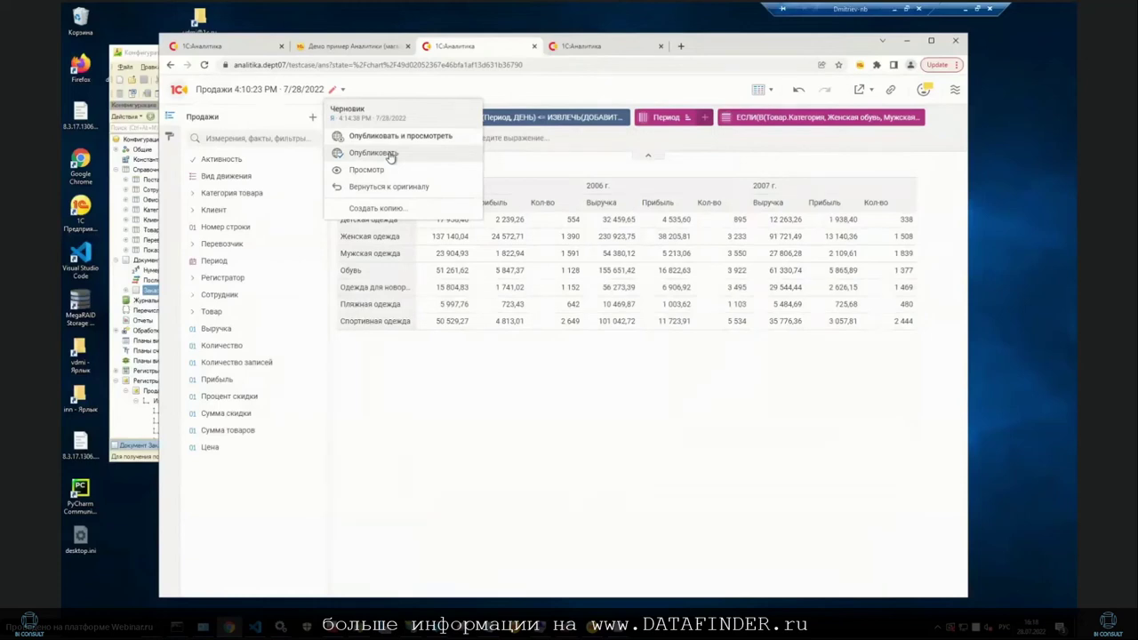
left_click(472, 378)
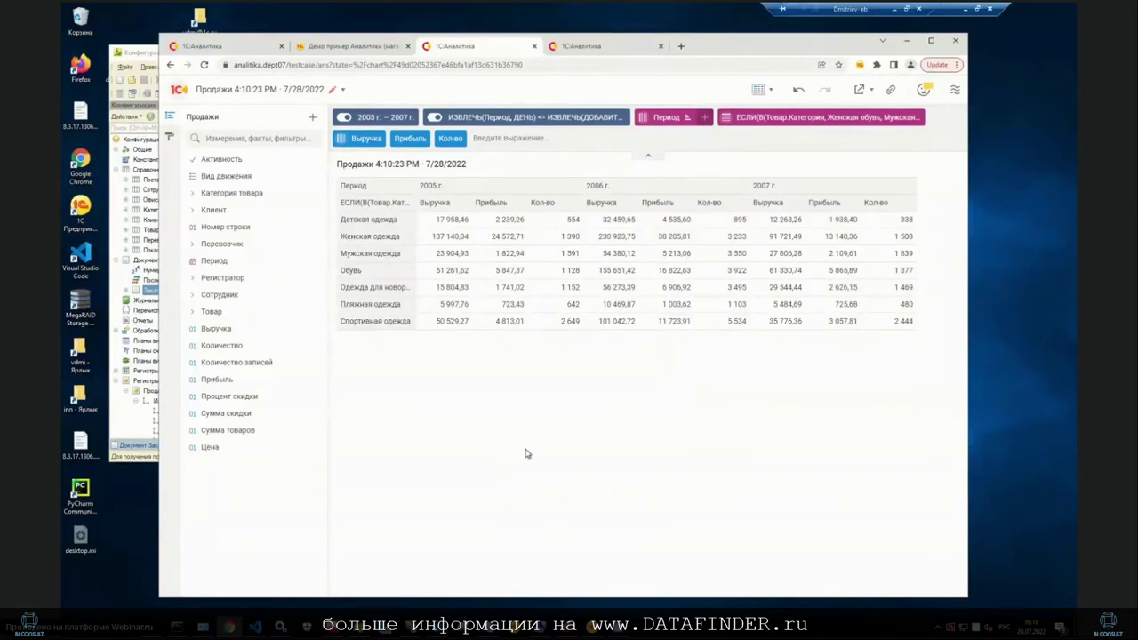
Open the table 1.1, 1.2, 2.9, 2.13 Продажи и прибыль по категориям __мастер from its subfolder in the Fashion Evolution folder.
left_click(179, 92)
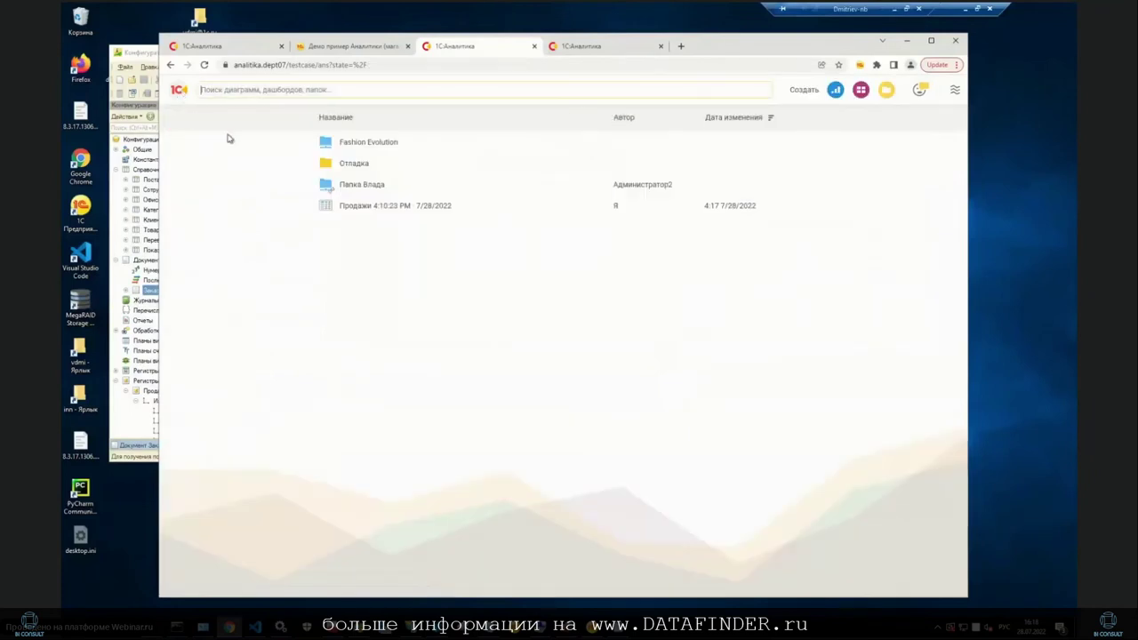
left_click(391, 147)
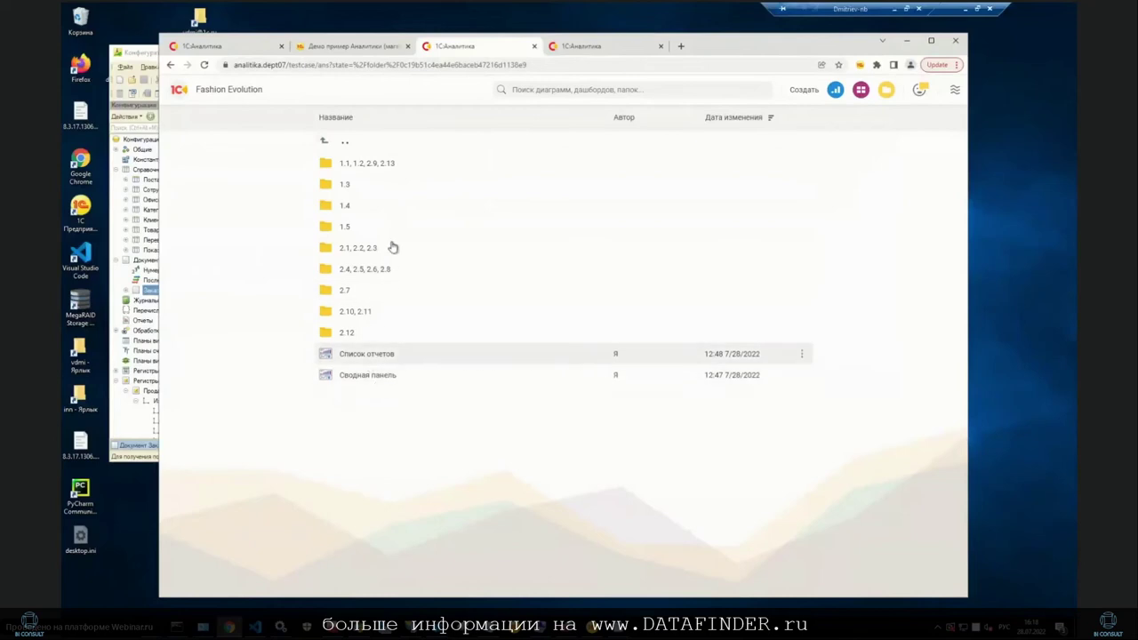
left_click(358, 169)
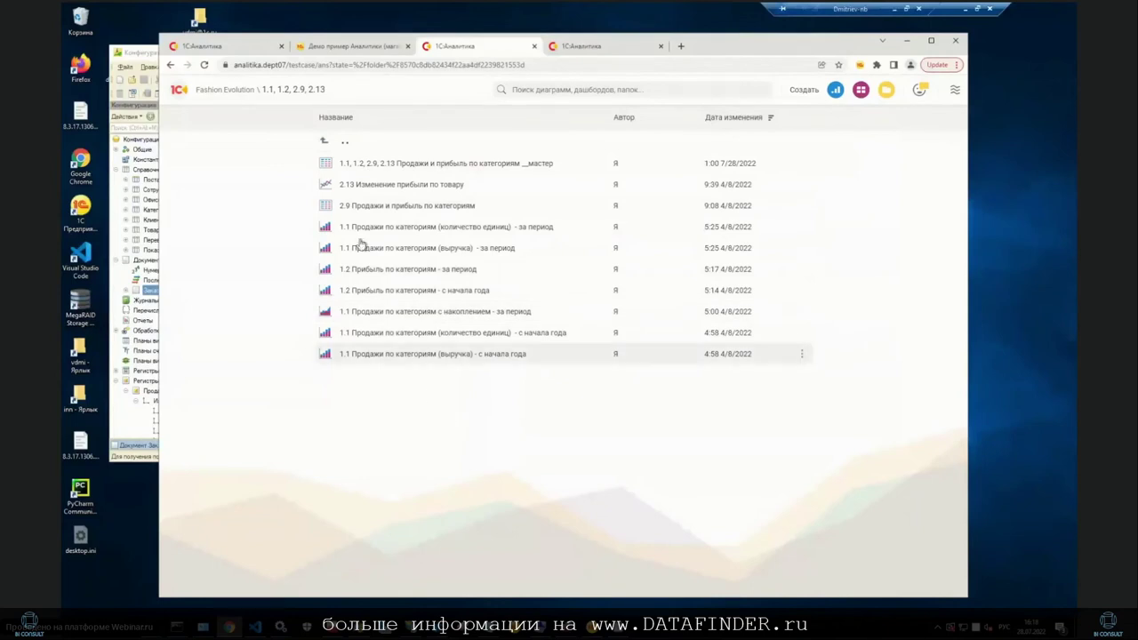
left_click(442, 170)
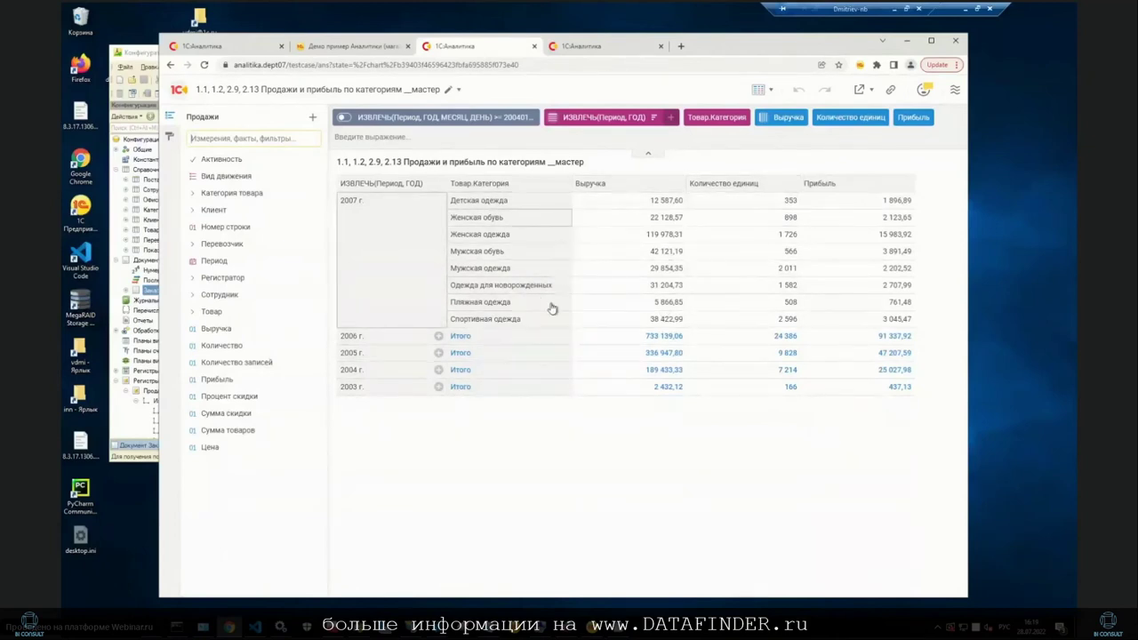
Expand and collapse the 2006 and 2007 year groups to compare category details with yearly totals, leaving 2007 expanded.
left_click(438, 337)
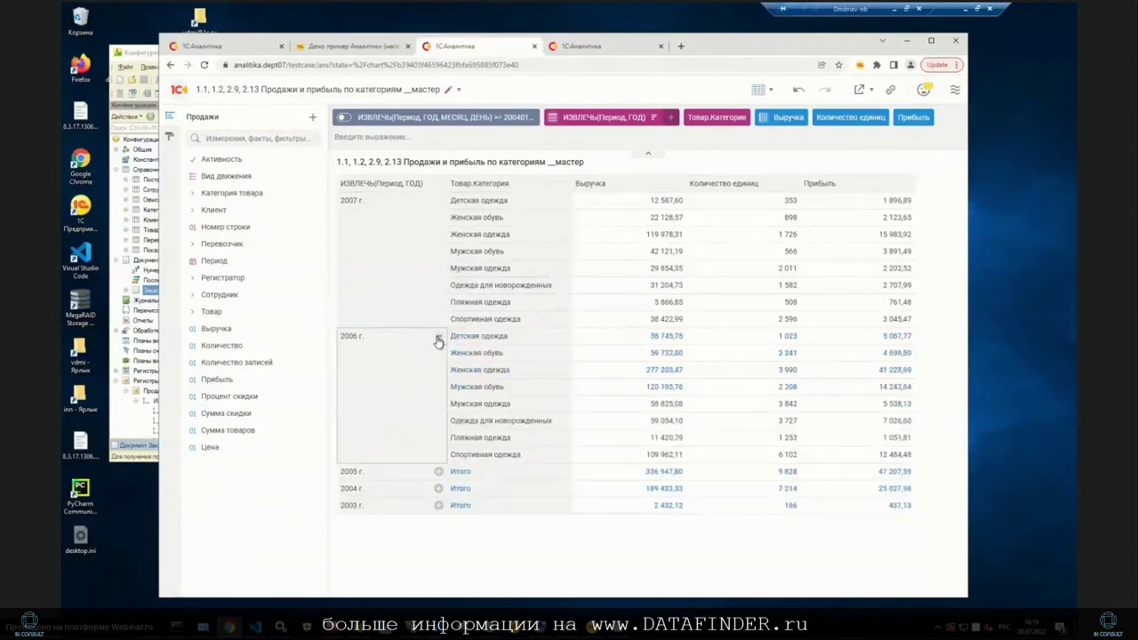
left_click(438, 339)
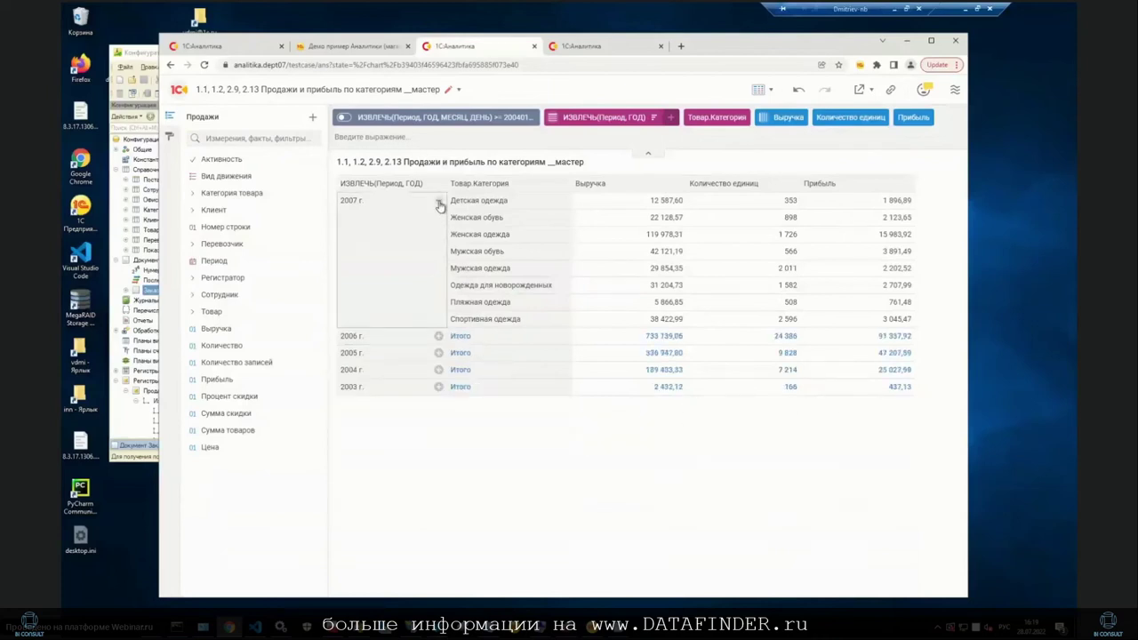
left_click(437, 203)
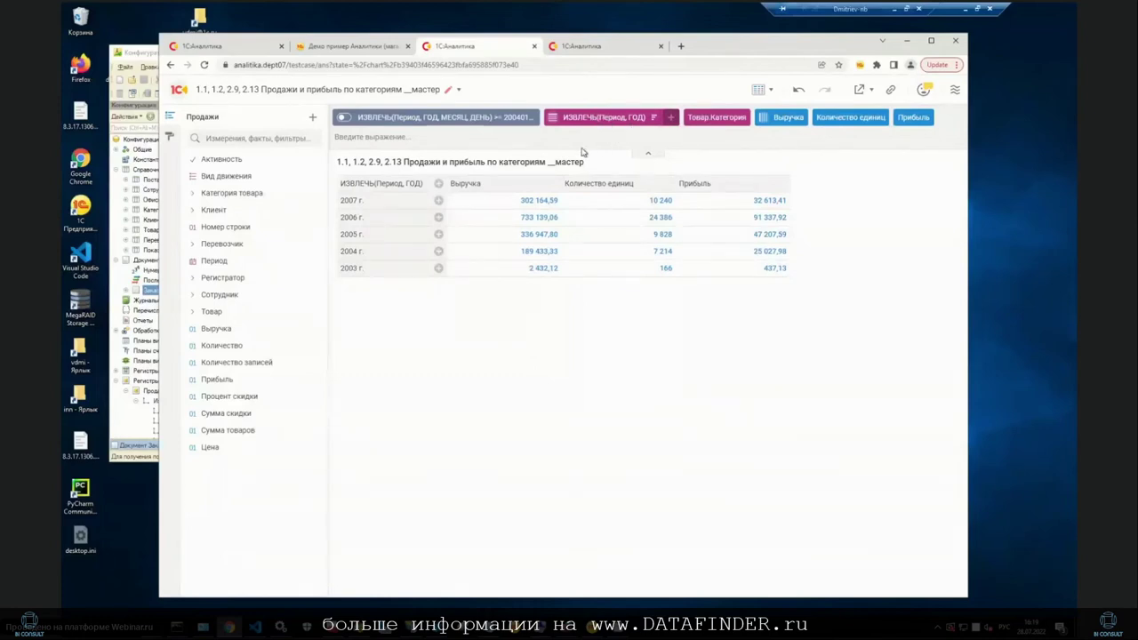
left_click(439, 201)
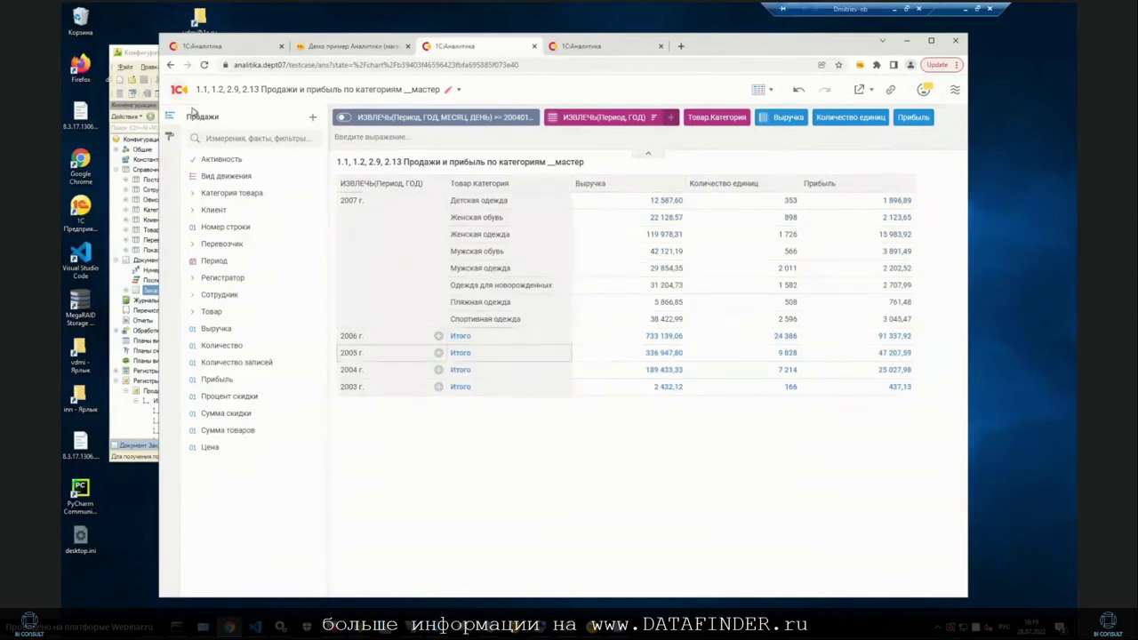
Open the chart 1.3 Прибыль, выручка, рентабельность - диаграмма from folder 1.3 of Fashion Evolution.
left_click(177, 90)
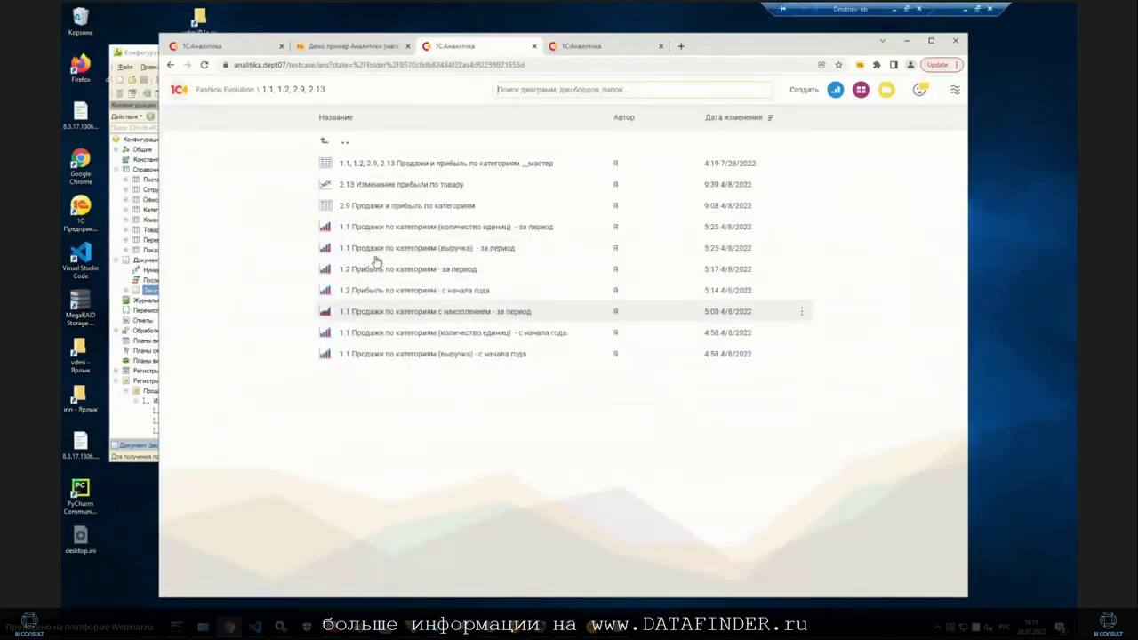
left_click(343, 145)
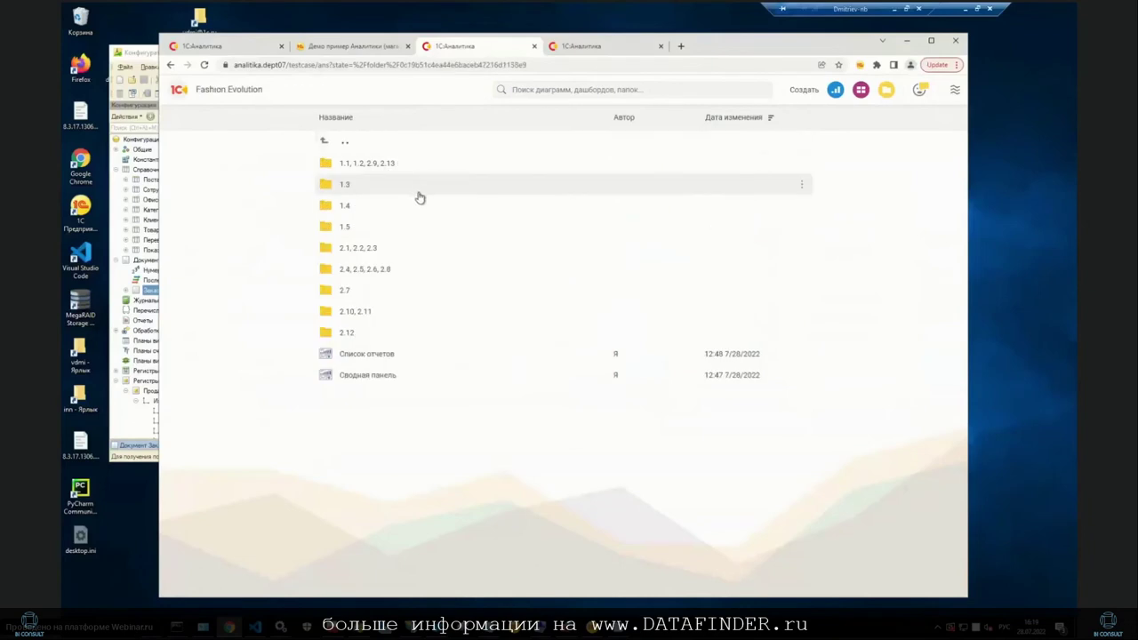
left_click(353, 189)
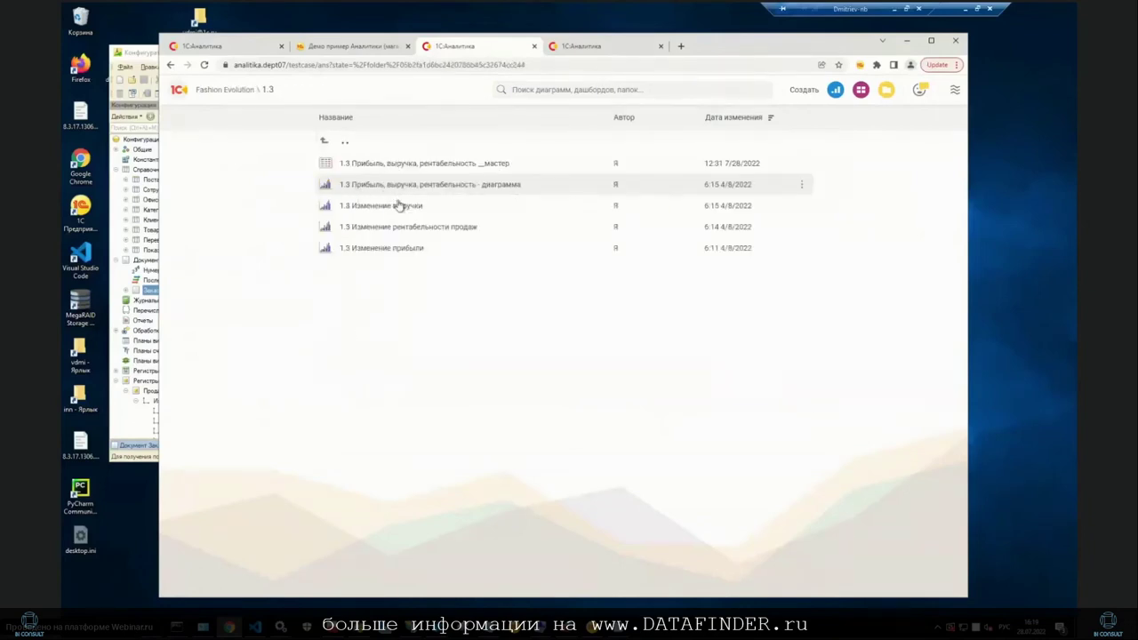
left_click(449, 188)
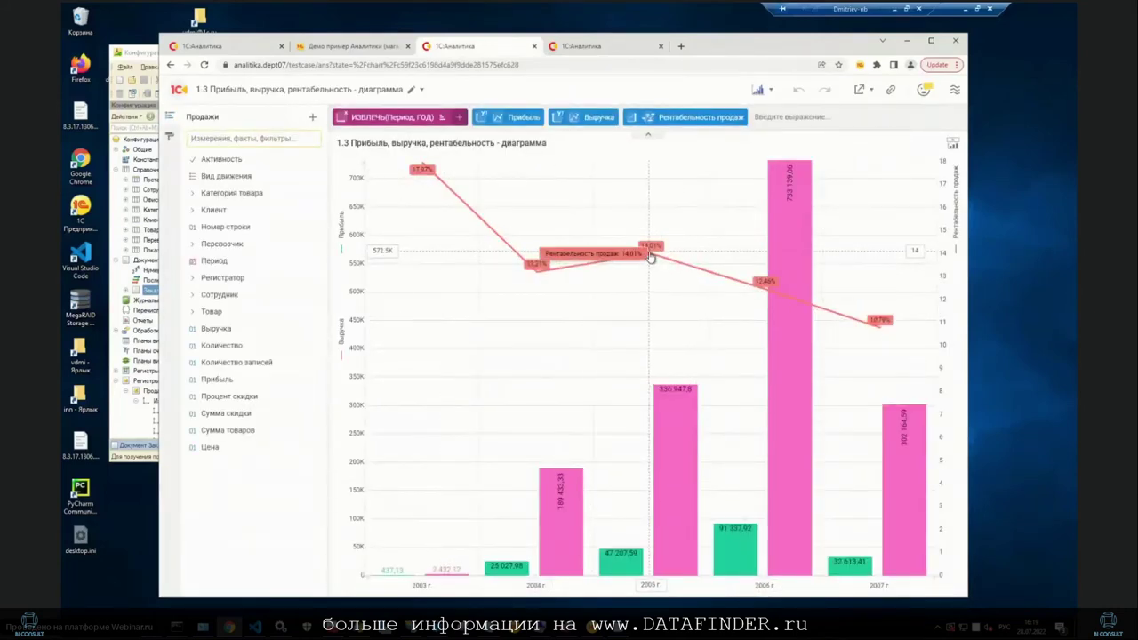
Examine the display options of the Рентабельность продаж measure and the chart's axis and color settings.
left_click(685, 124)
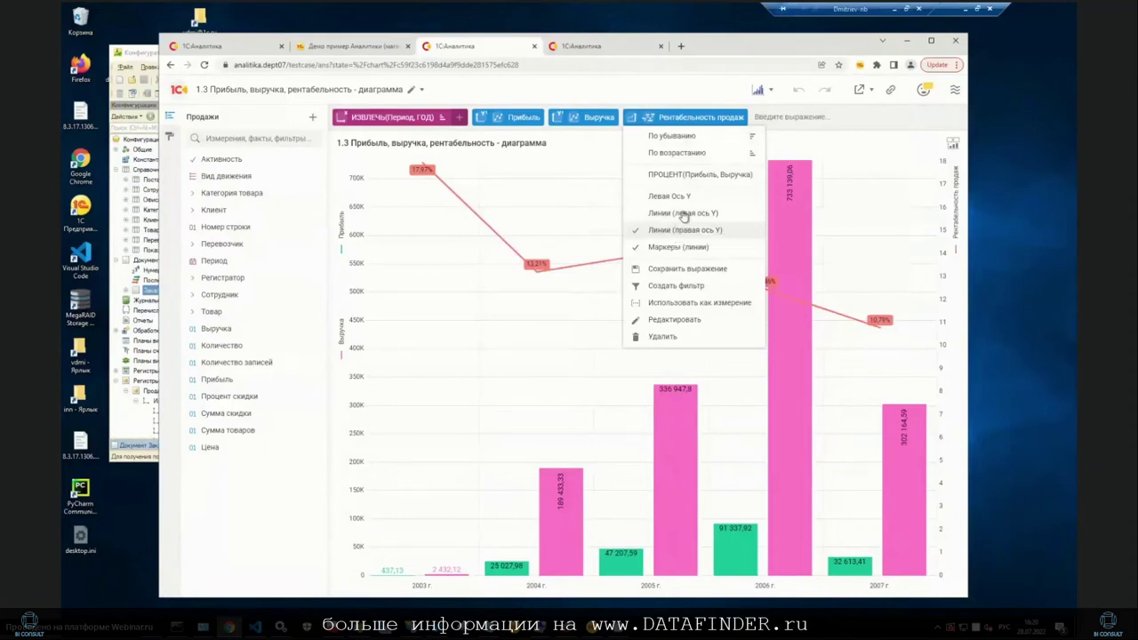
left_click(414, 170)
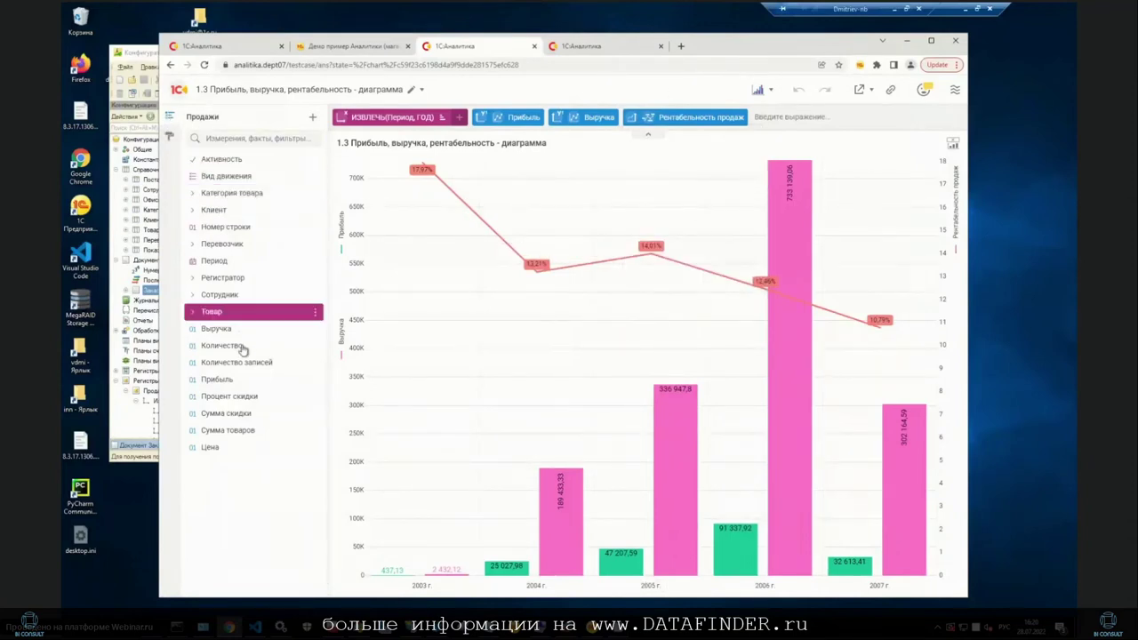
left_click(168, 136)
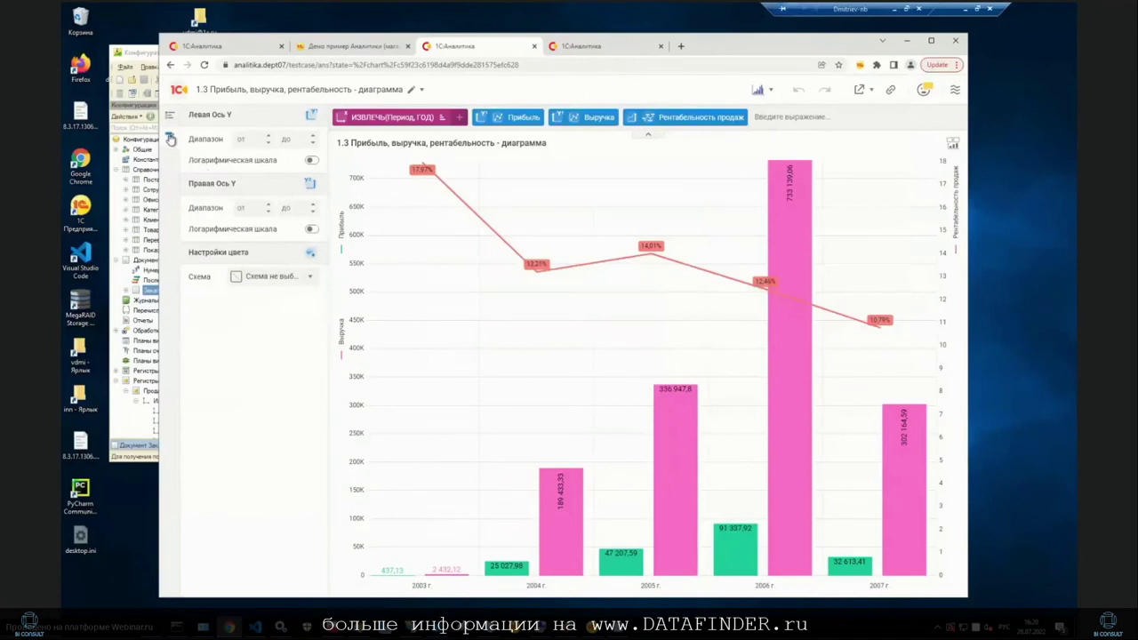
left_click(169, 116)
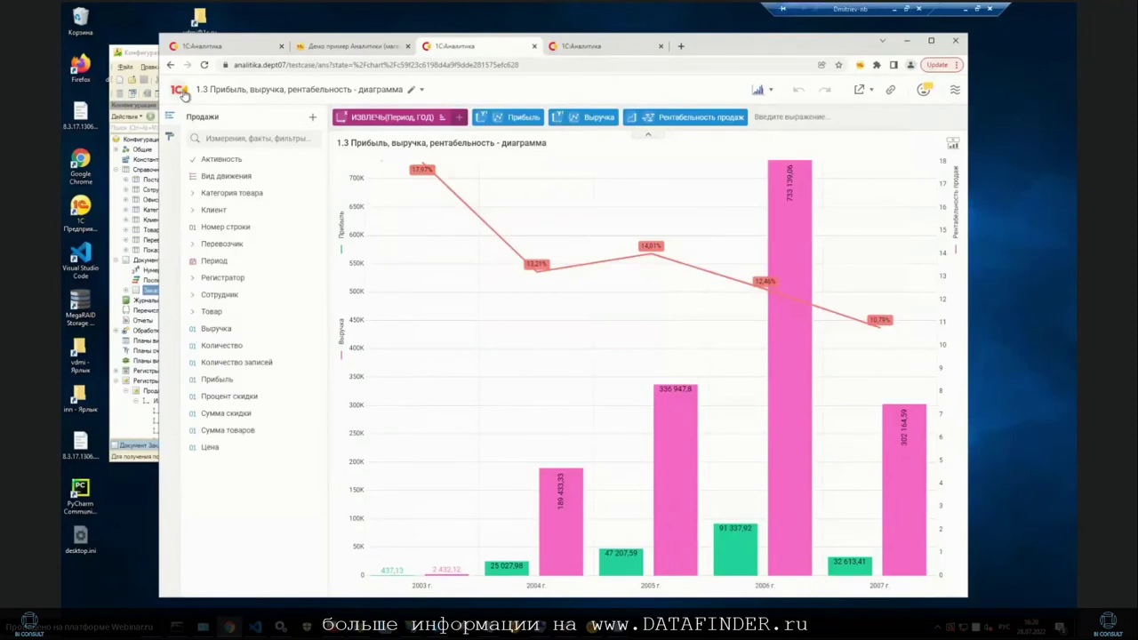
Open the chart 1.4 План факт - количество проданных единиц - график from folder 1.4 of Fashion Evolution.
left_click(182, 93)
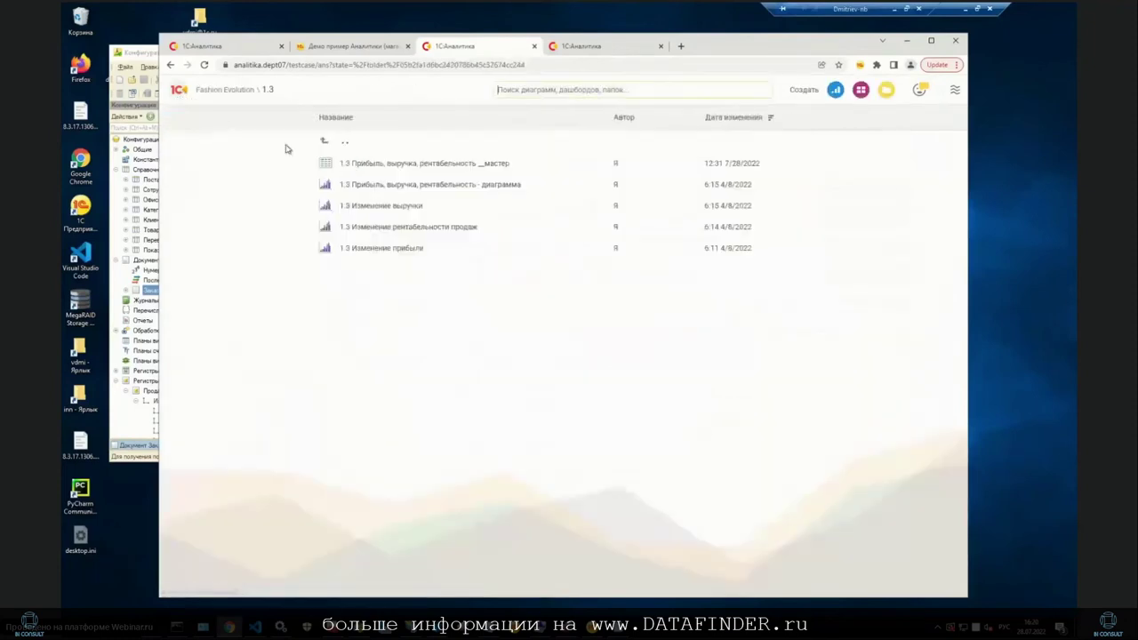
left_click(351, 148)
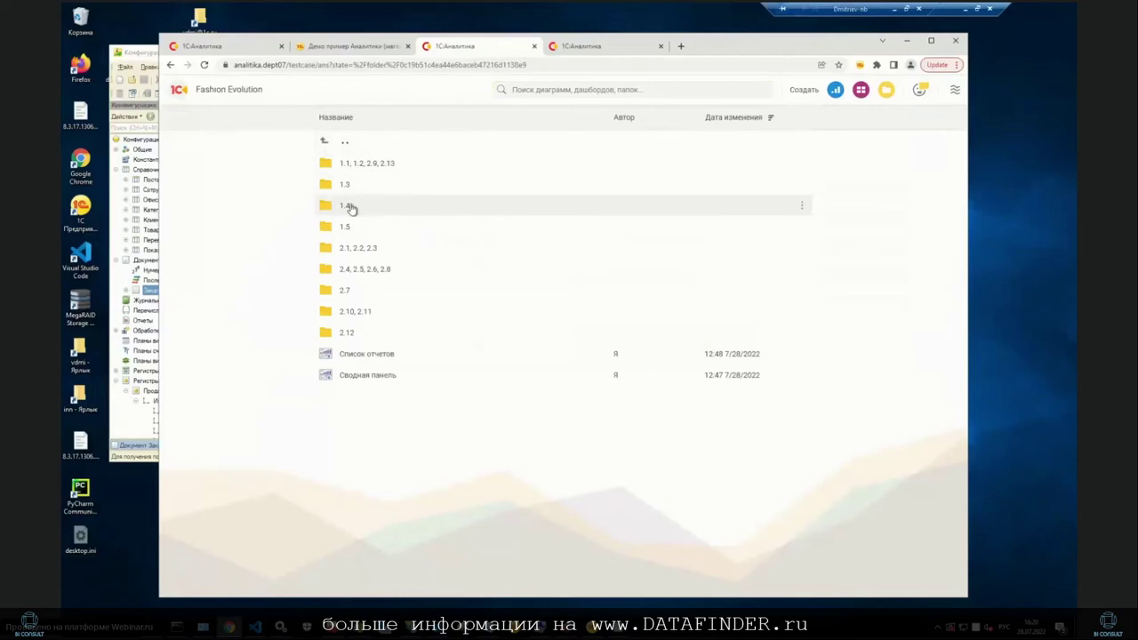
left_click(348, 208)
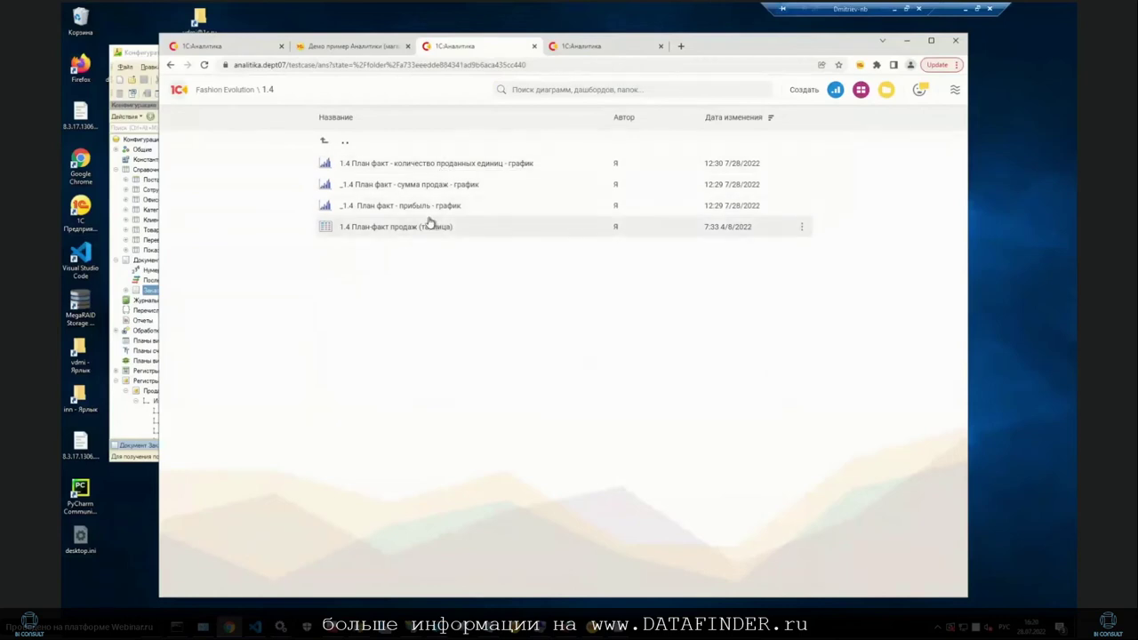
left_click(434, 165)
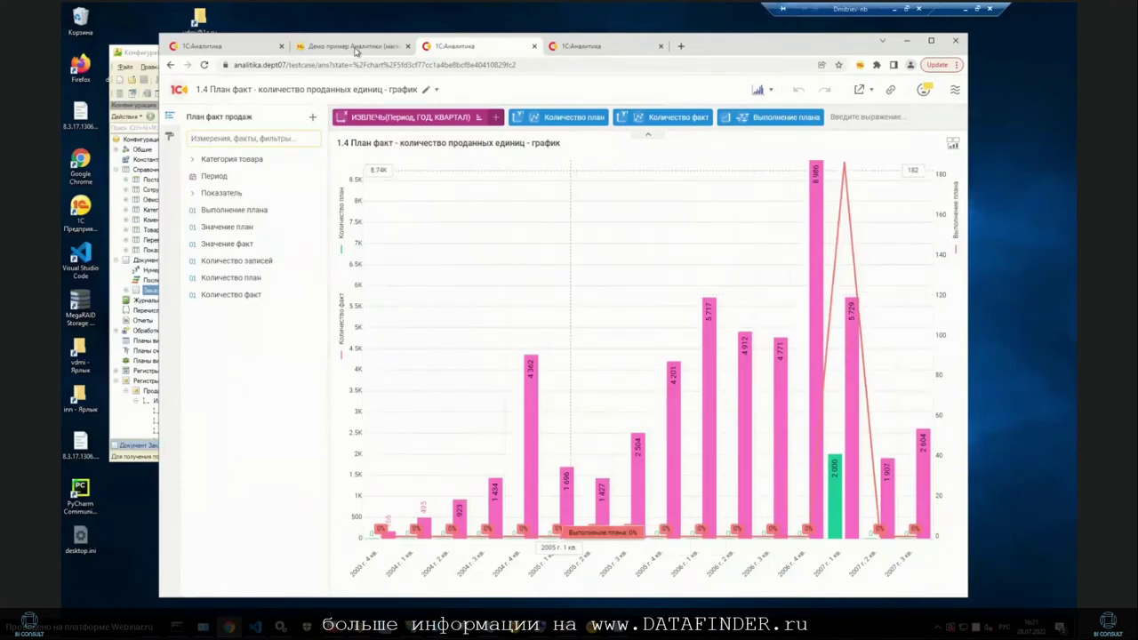
Check the Планы по показателям records in the 1С:Предприятие demo base, and return to the plan-fact chart in 1С:Аналитика.
left_click(357, 47)
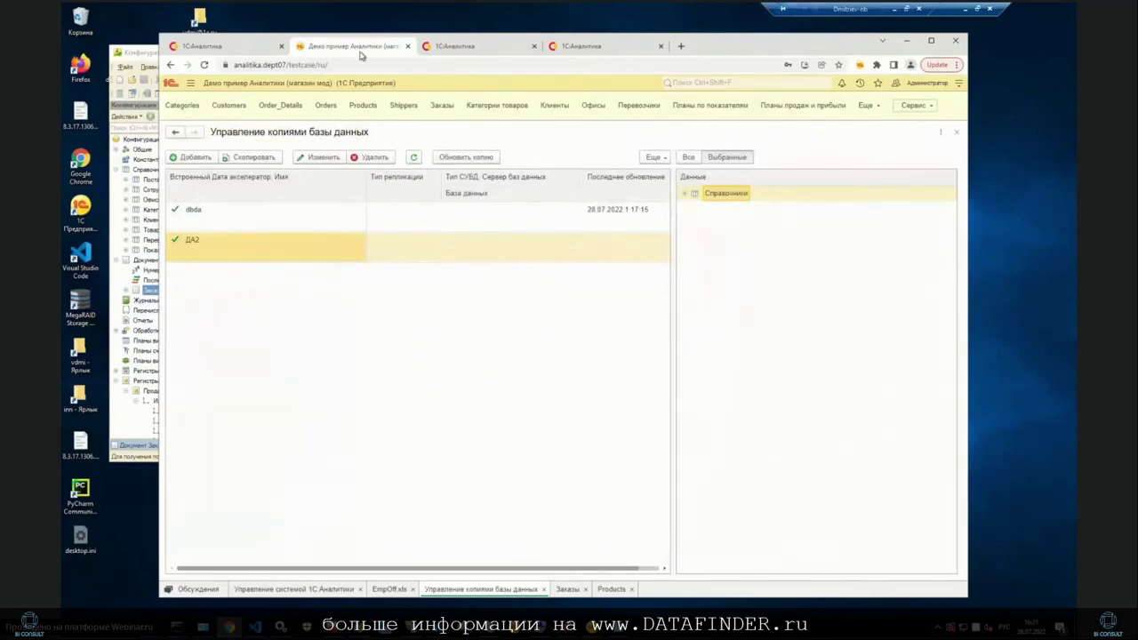
left_click(725, 108)
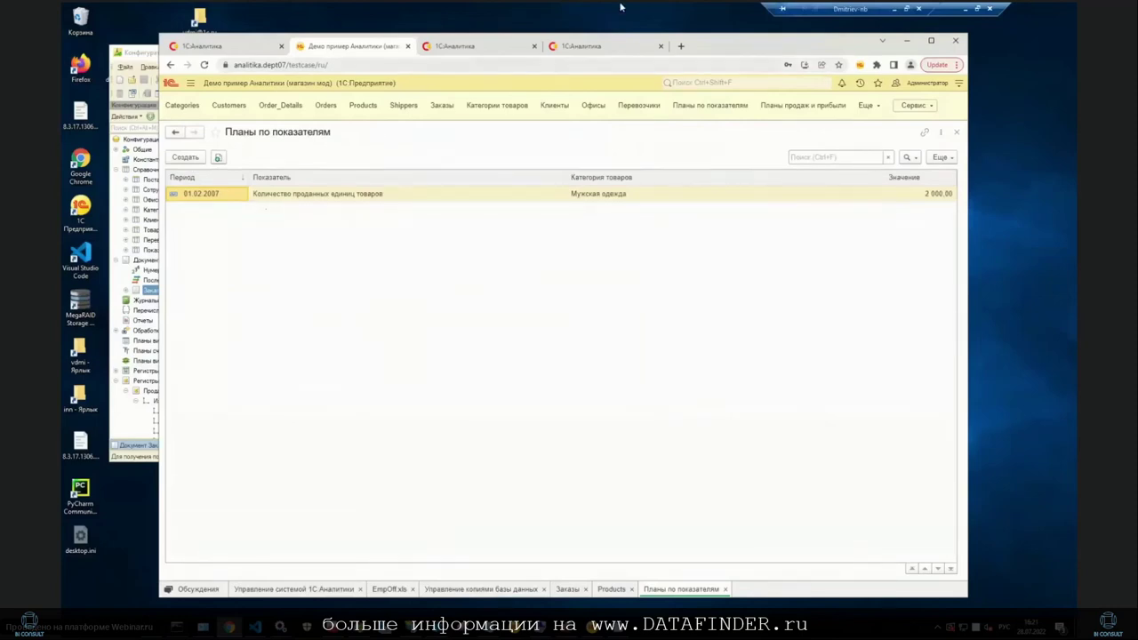
left_click(487, 45)
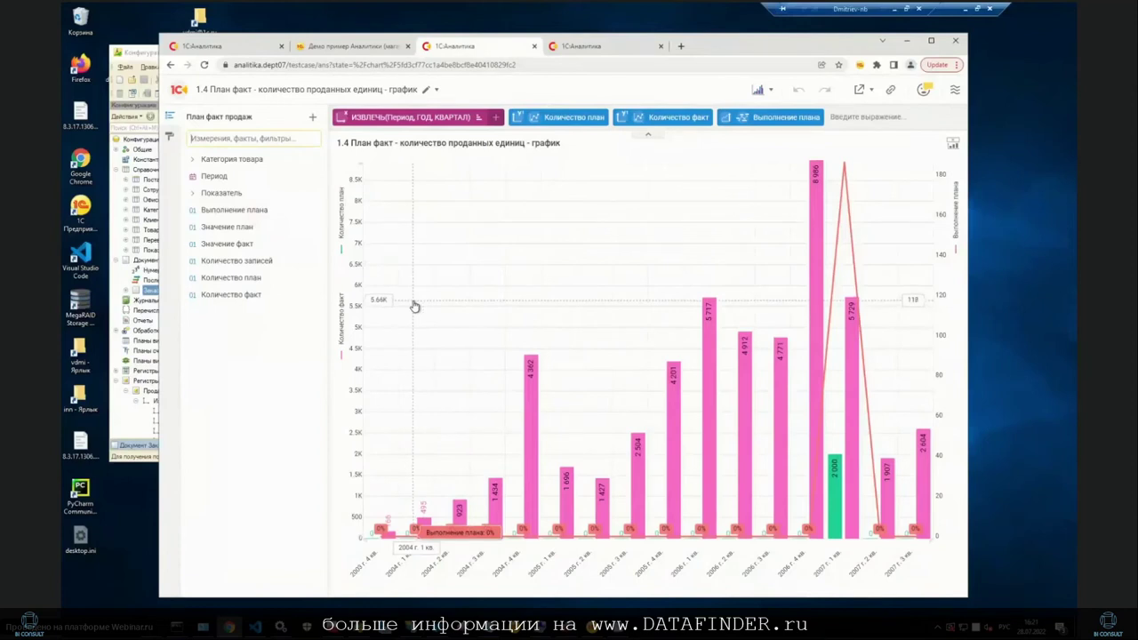
In the 1С:Предприятие demo base, open the additional source ПланФактПродаж in Управление системой 1С:Аналитики and examine its query text.
left_click(355, 50)
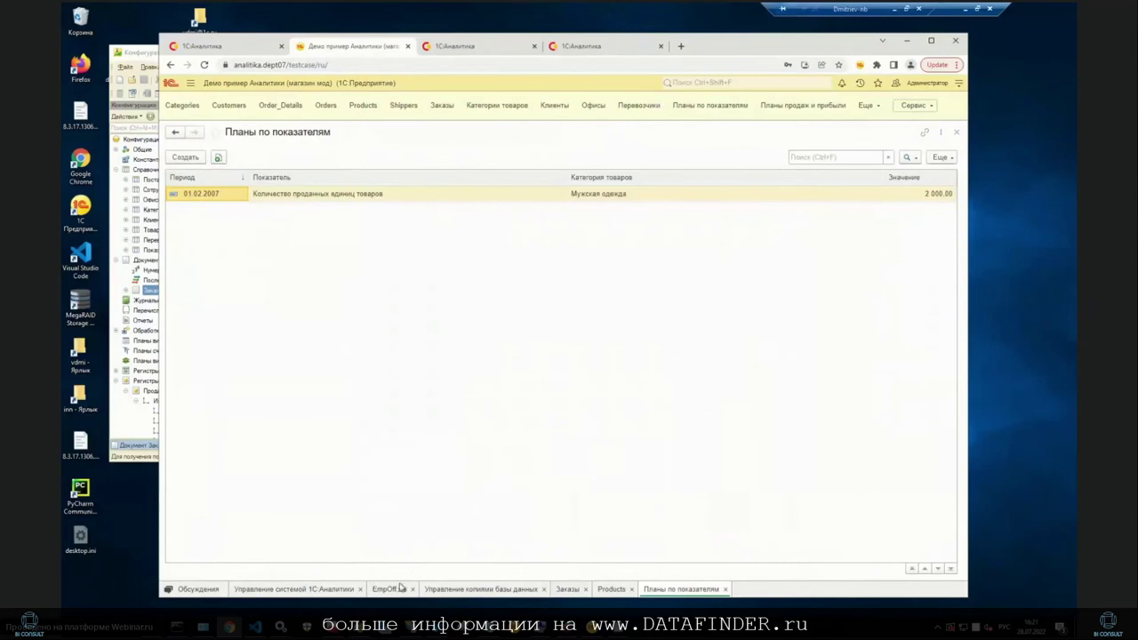
left_click(495, 590)
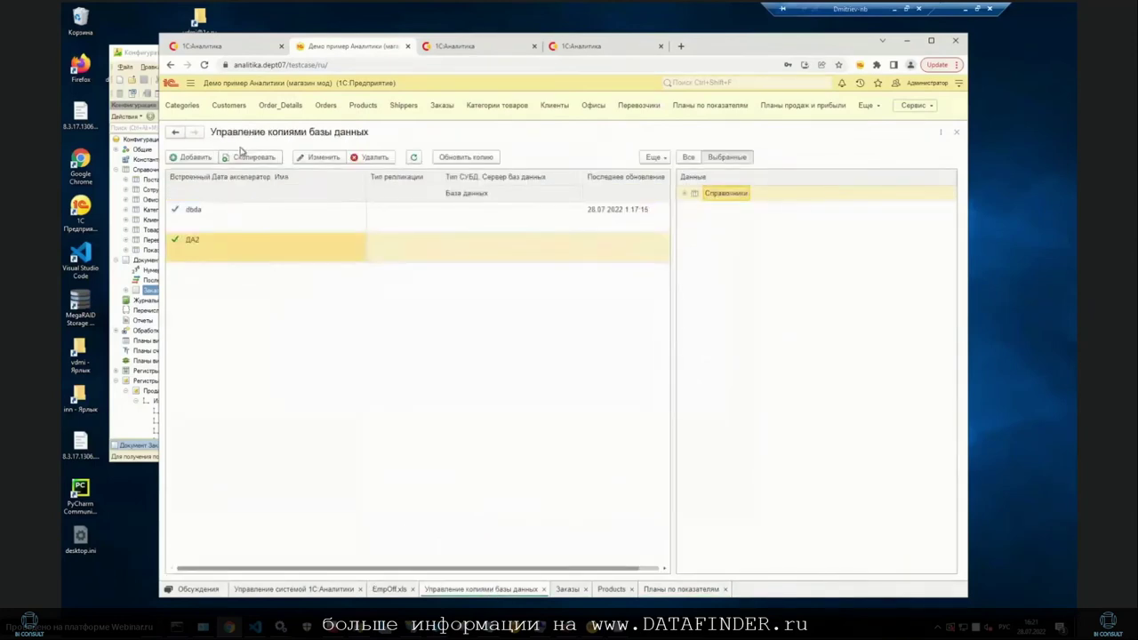
left_click(281, 590)
left_click(285, 159)
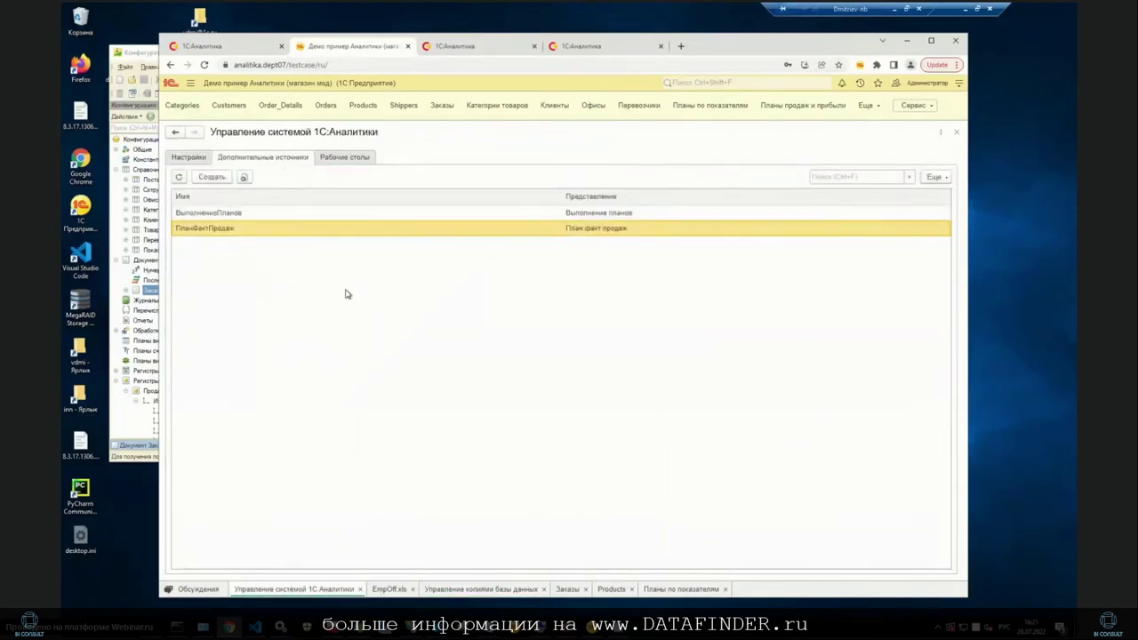
double_click(249, 235)
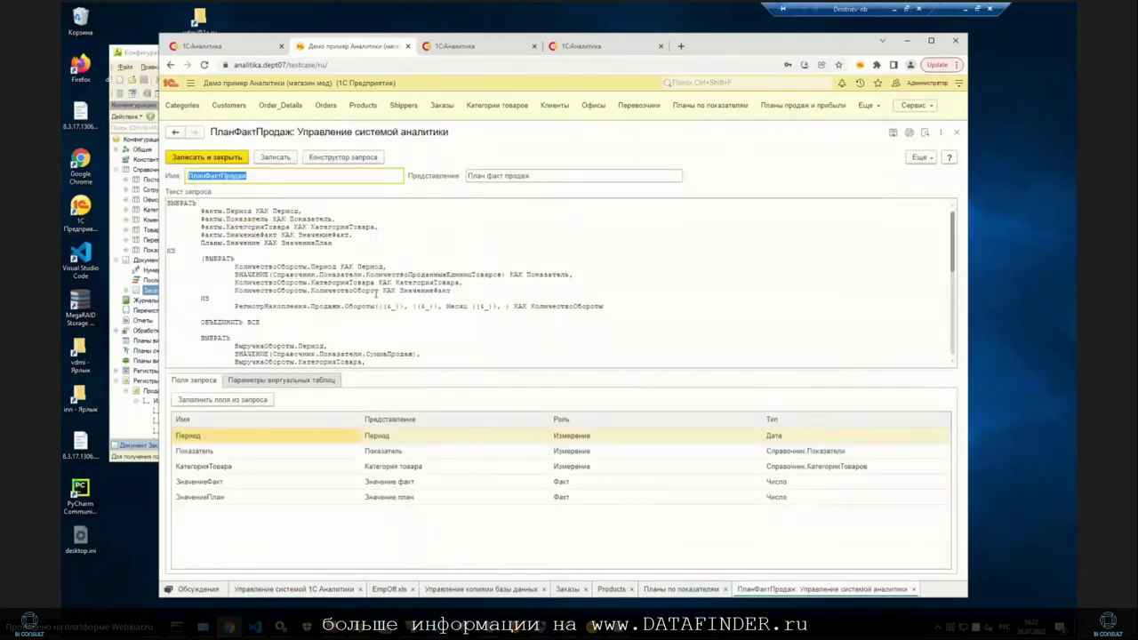
scroll(380, 303, "down", 2)
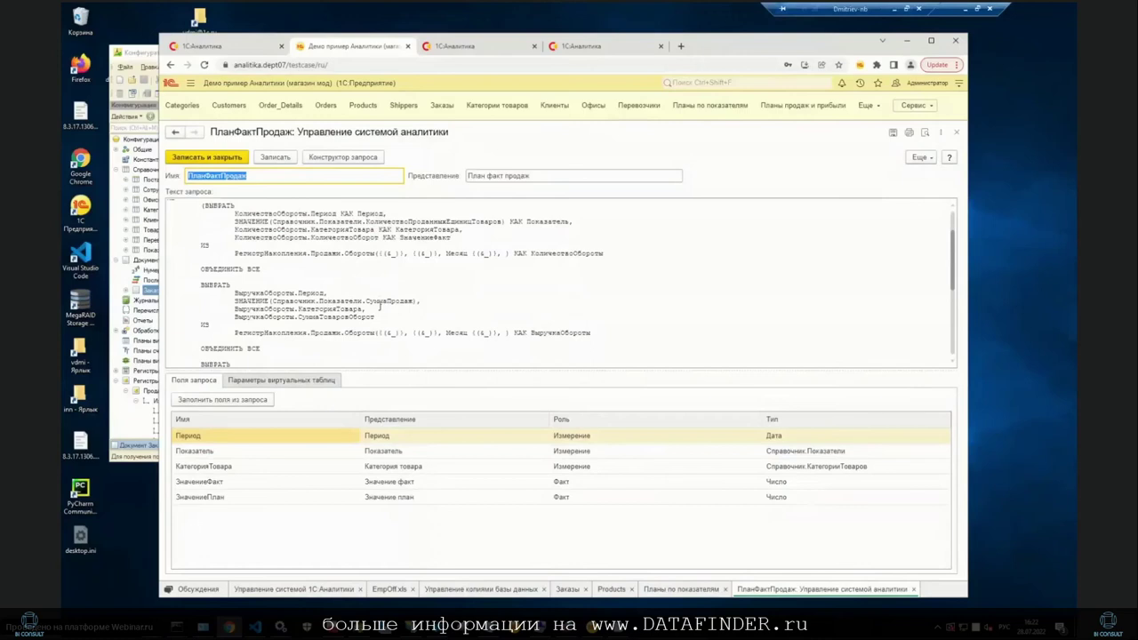
scroll(381, 306, "up", 2)
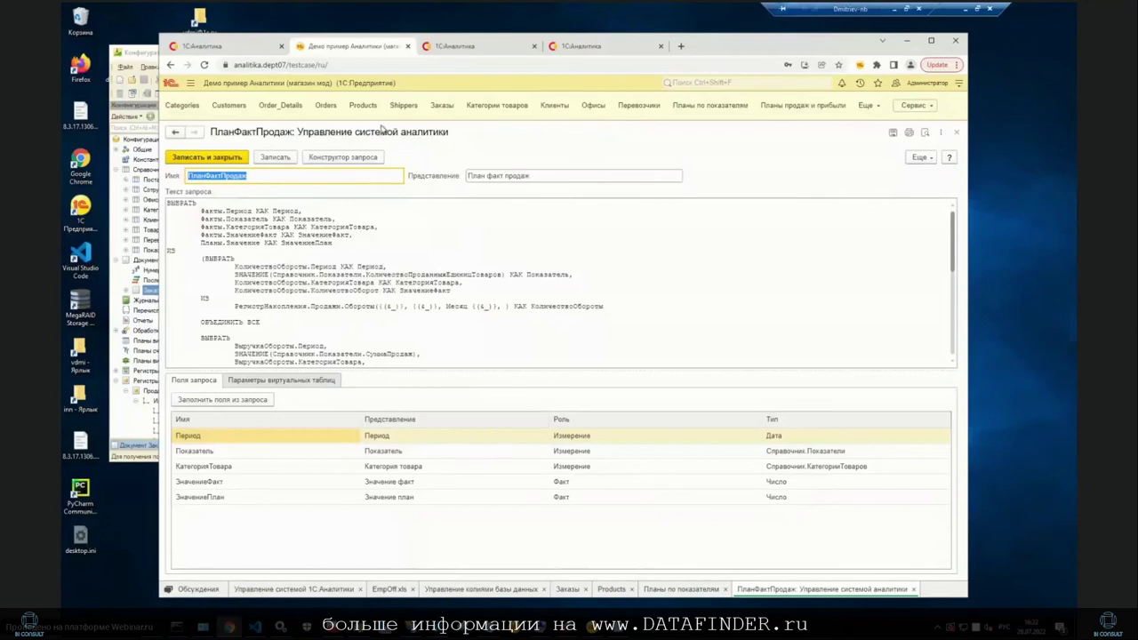
Switch back to 1С:Аналитика and open the report 1.5 Средняя скидка по товарам (с начала года) from folder 1.5 of Fashion Evolution.
left_click(471, 55)
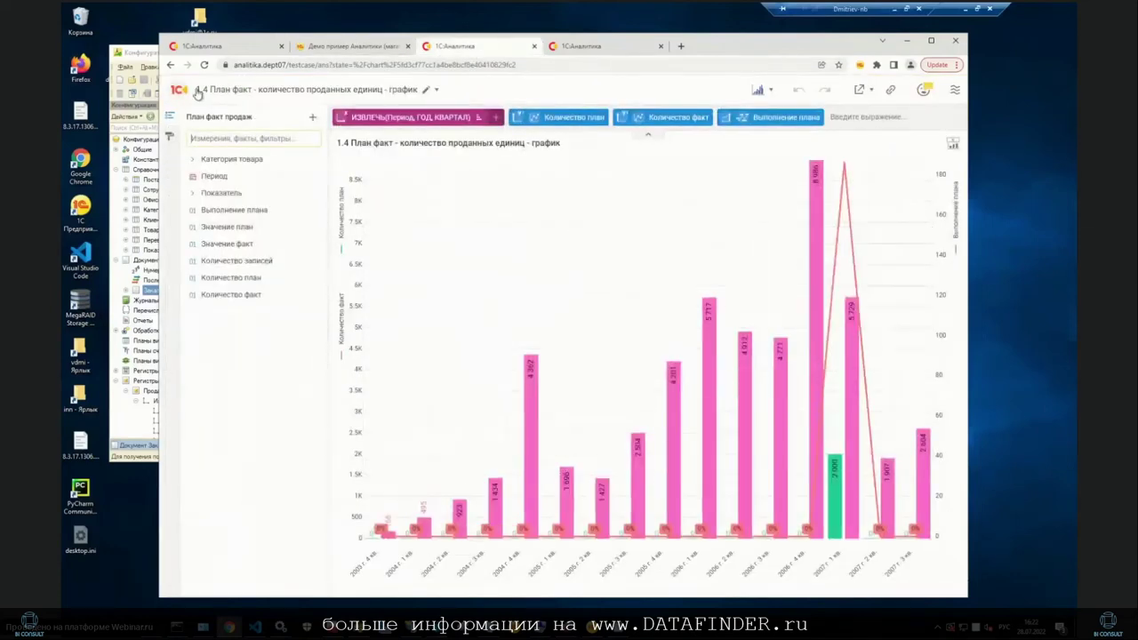
left_click(183, 95)
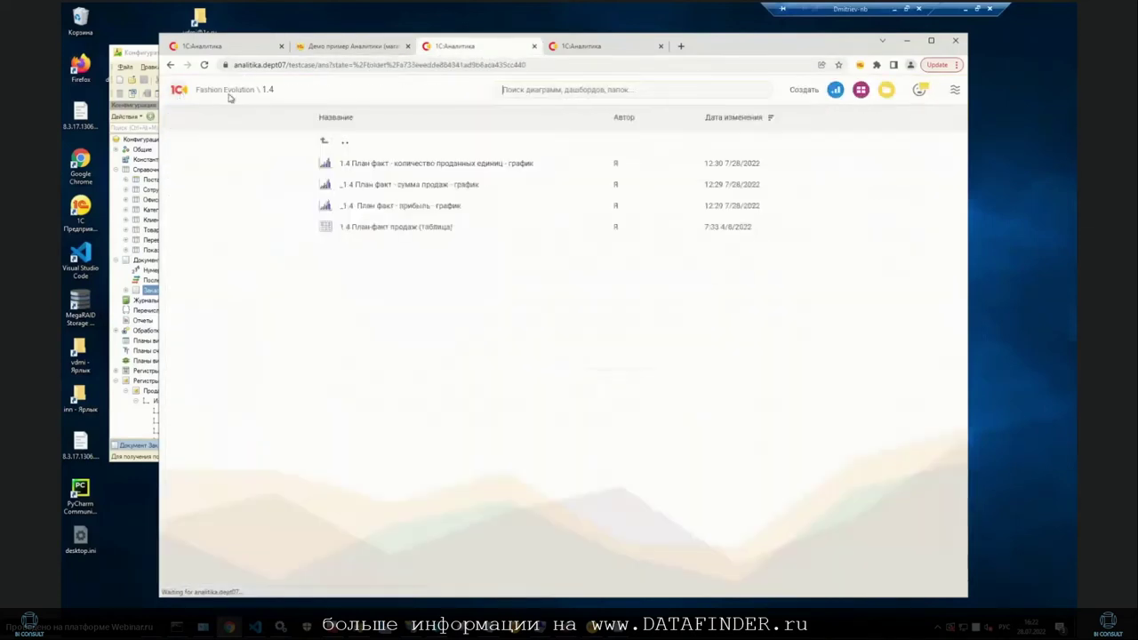
left_click(347, 144)
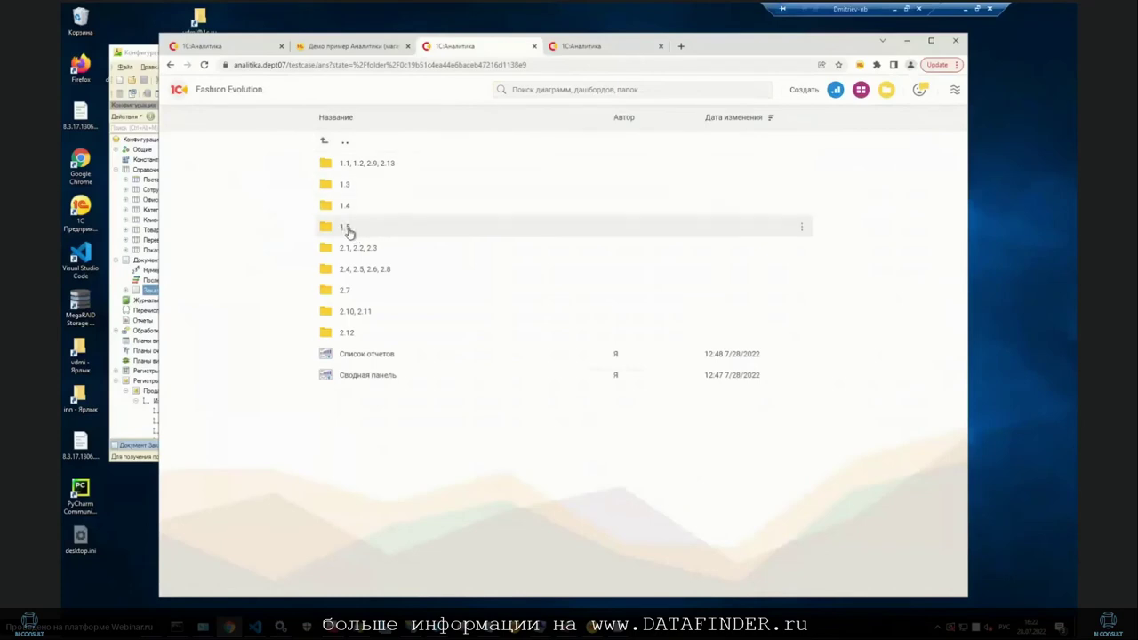
left_click(346, 228)
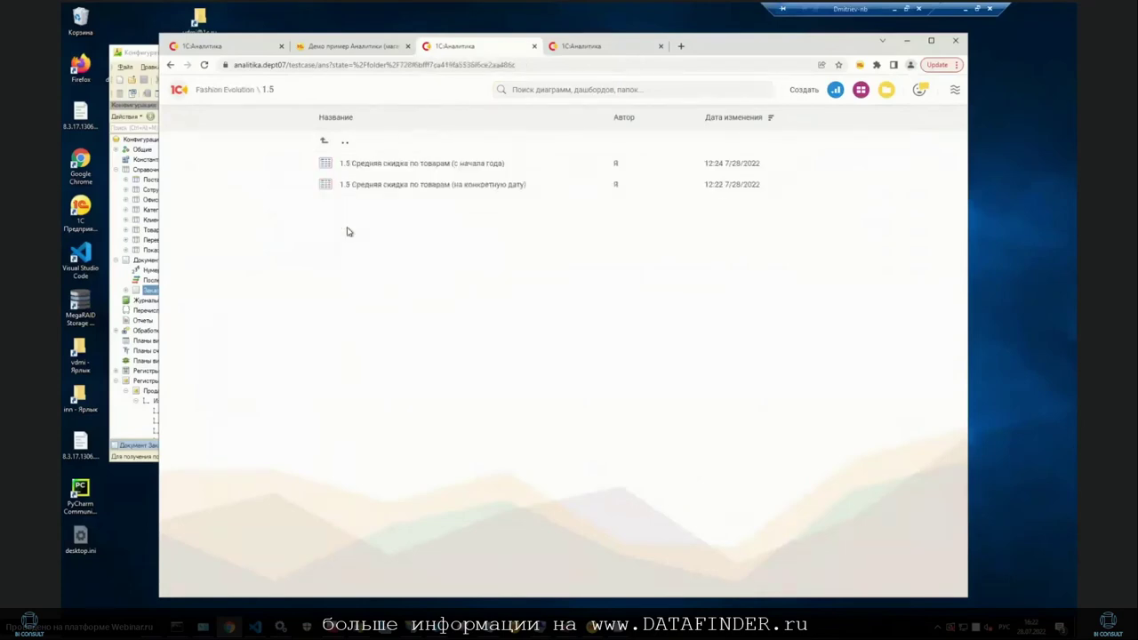
left_click(433, 166)
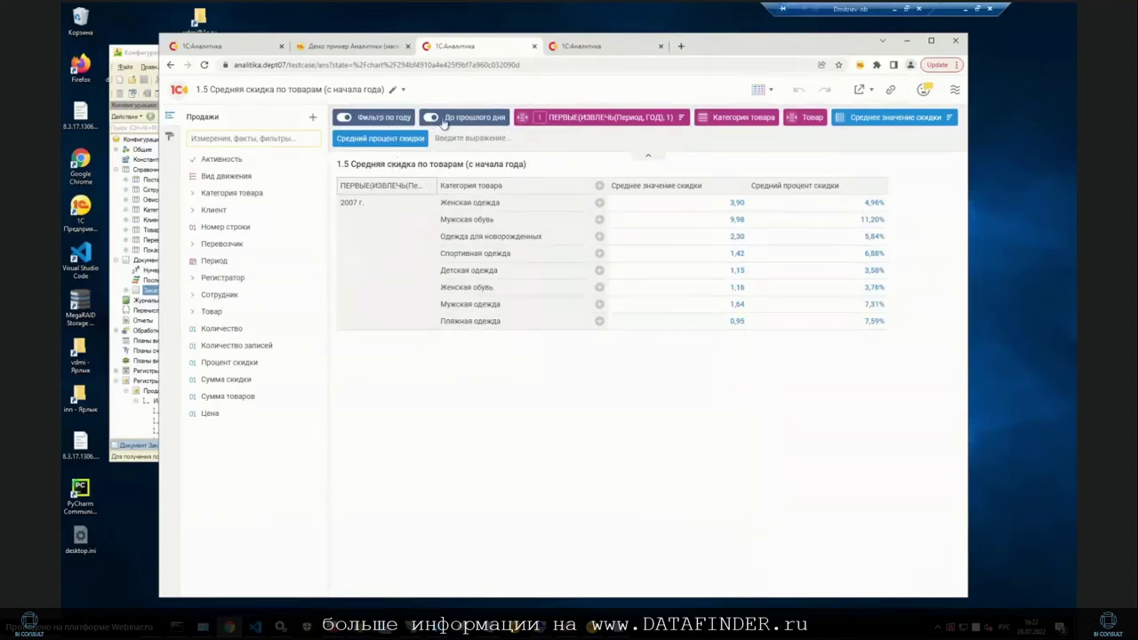
Examine the period settings of the Фильтр по году filter, and leave them without changes.
left_click(377, 123)
left_click(387, 206)
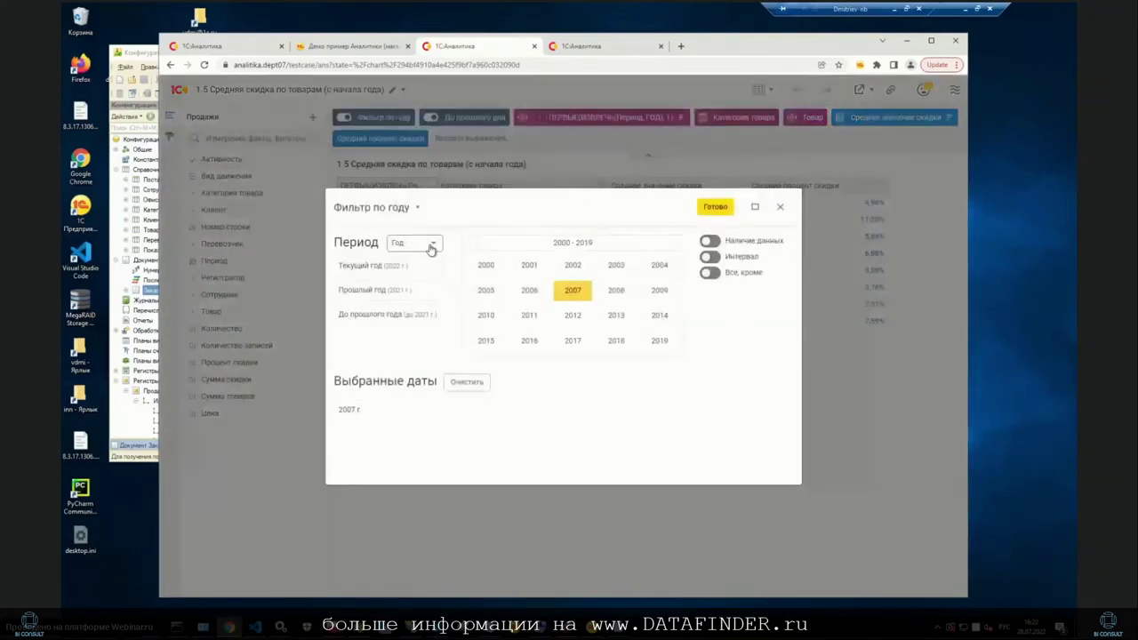
left_click(780, 208)
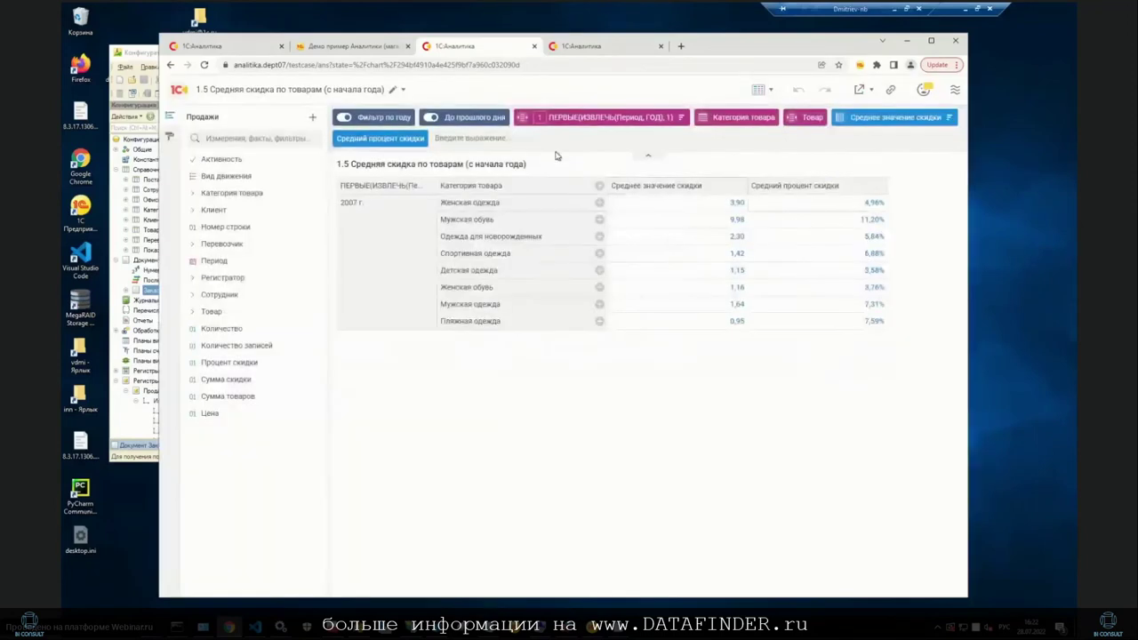
Examine the day settings of the До прошлого дня filter and the filter's underlying expression, and close it without changes.
left_click(473, 118)
left_click(486, 205)
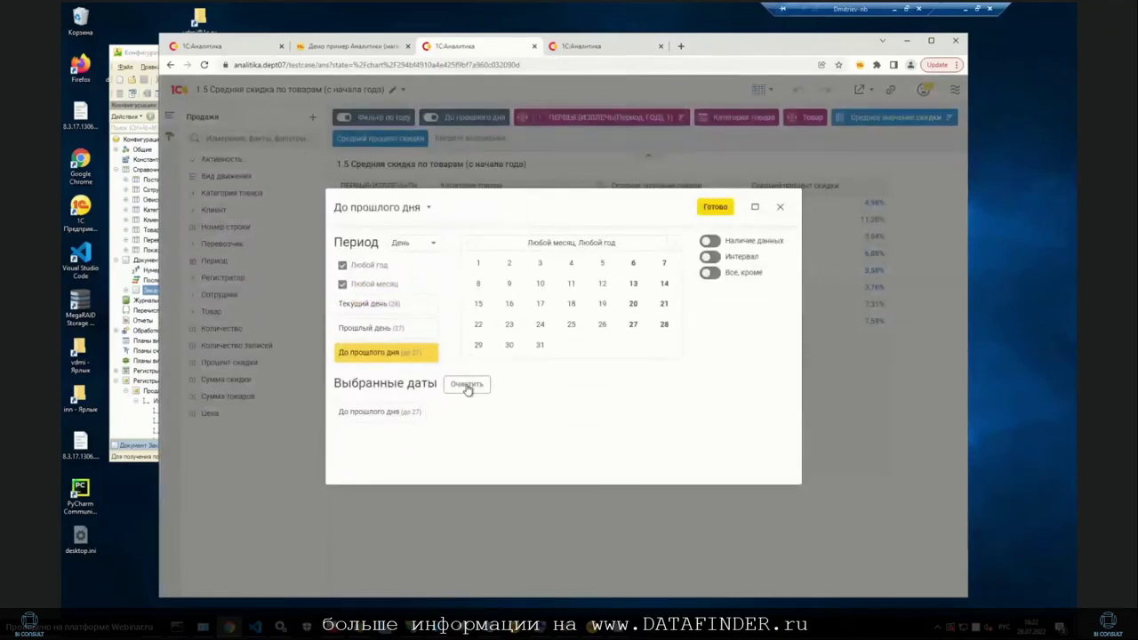
left_click(436, 354)
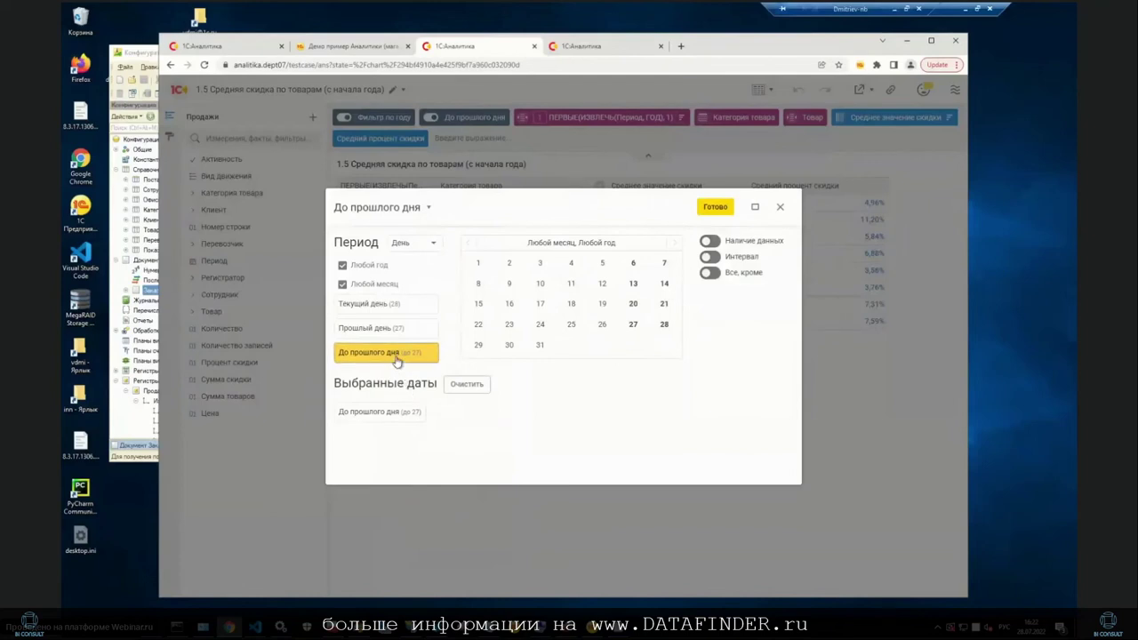
left_click(429, 207)
left_click(476, 364)
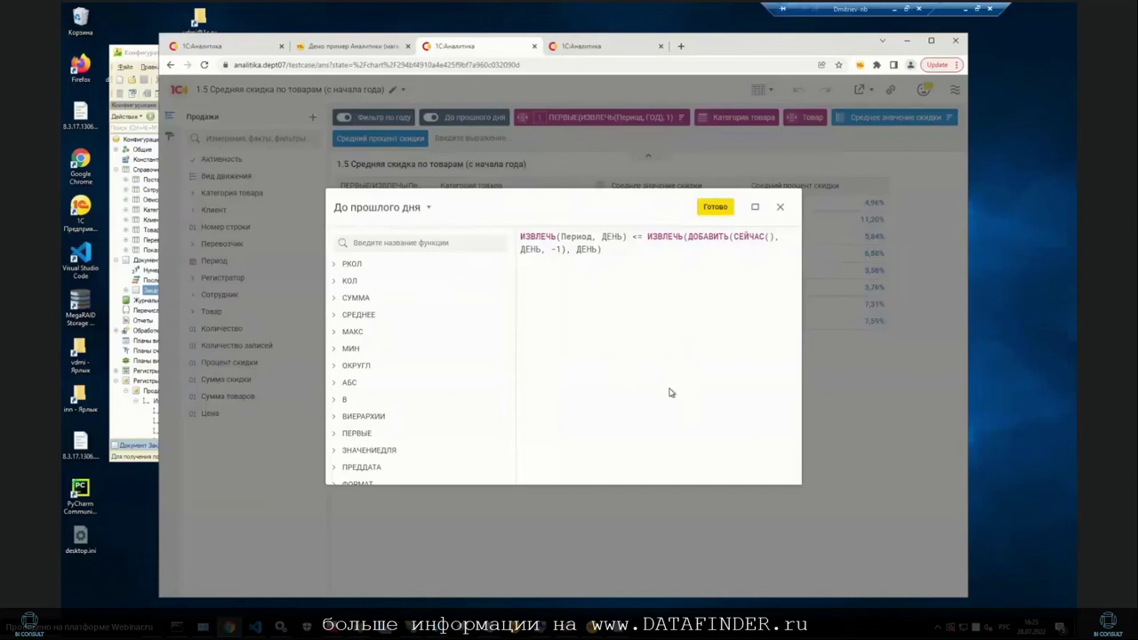
left_click(780, 208)
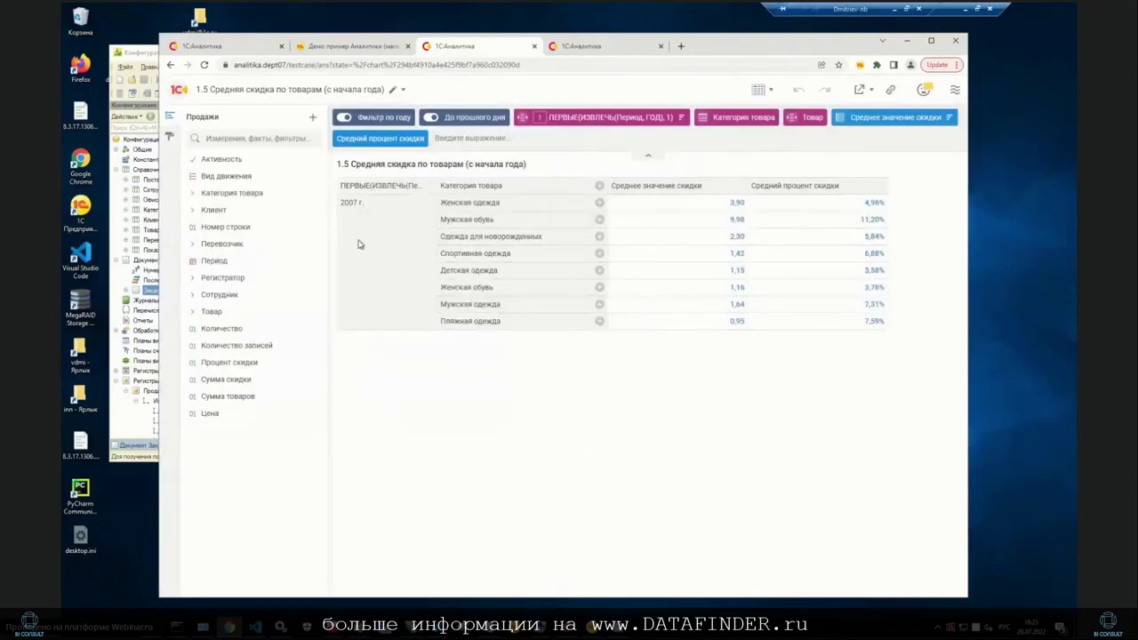
In folder 2.1, 2.2, 2.3 of Fashion Evolution, view the reports Прибыль по заказчикам __мастер and 2.1 Наиболее прибыльные заказчики.
left_click(179, 91)
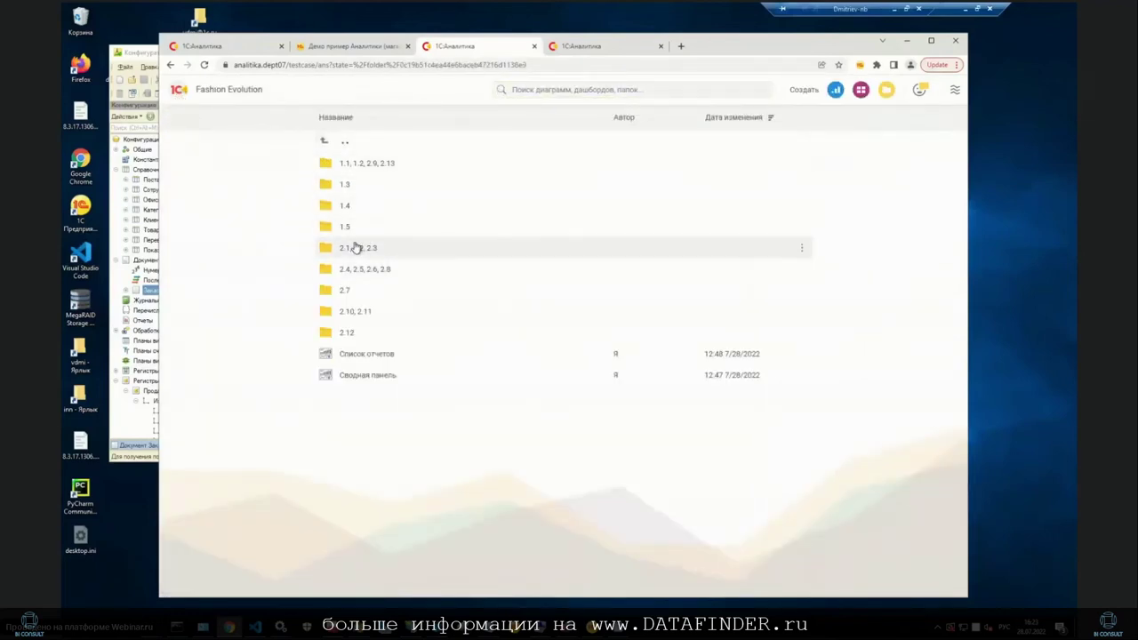
left_click(355, 248)
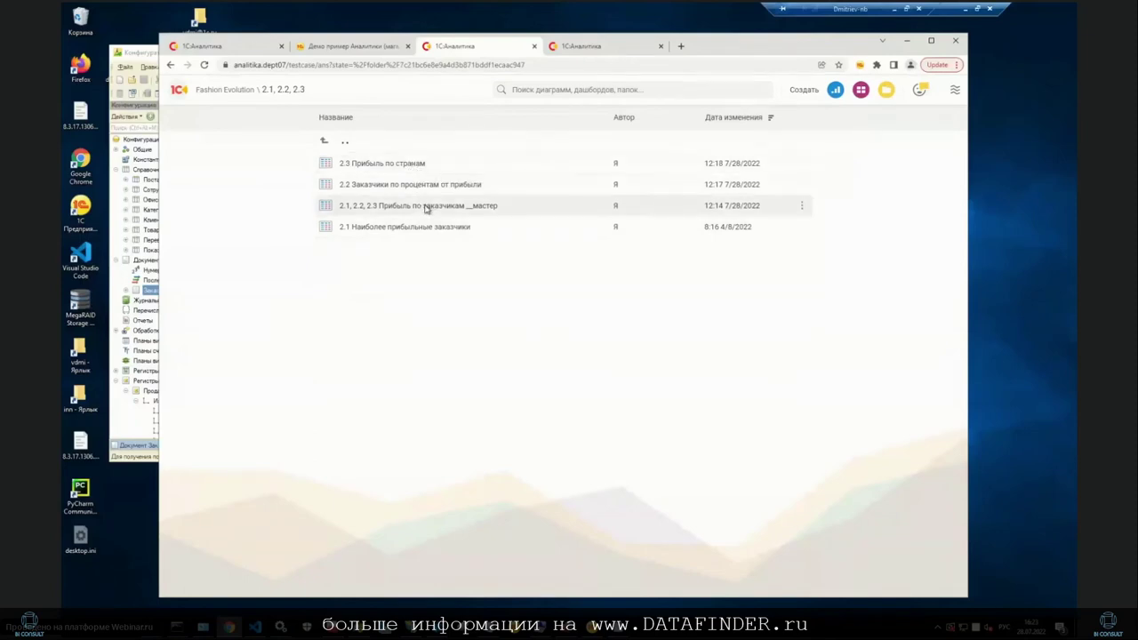
left_click(426, 208)
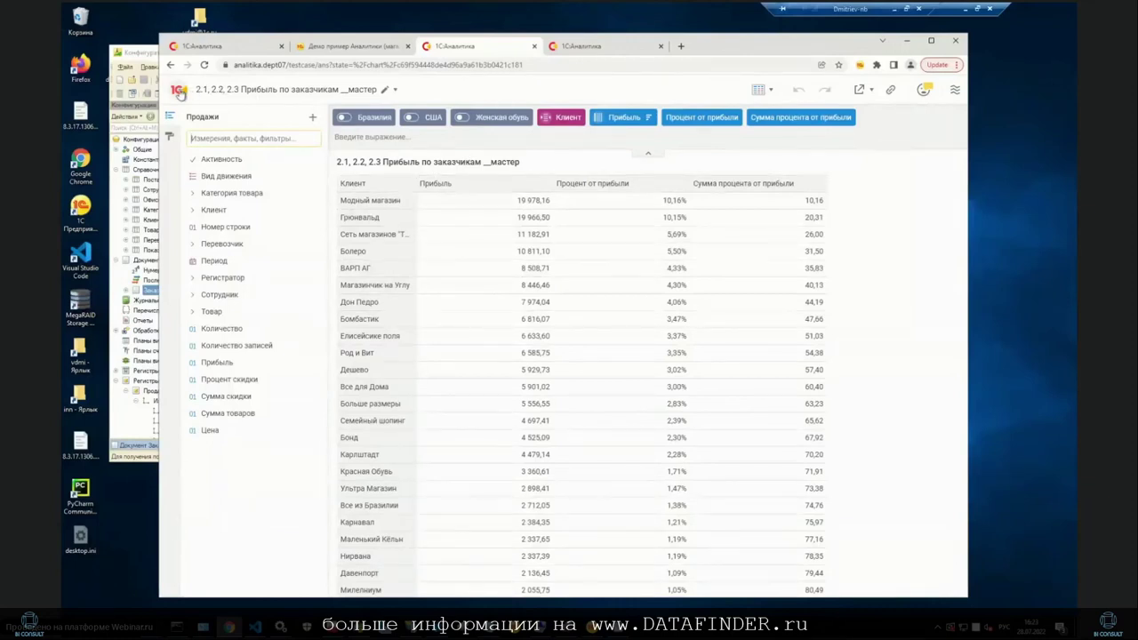
left_click(178, 93)
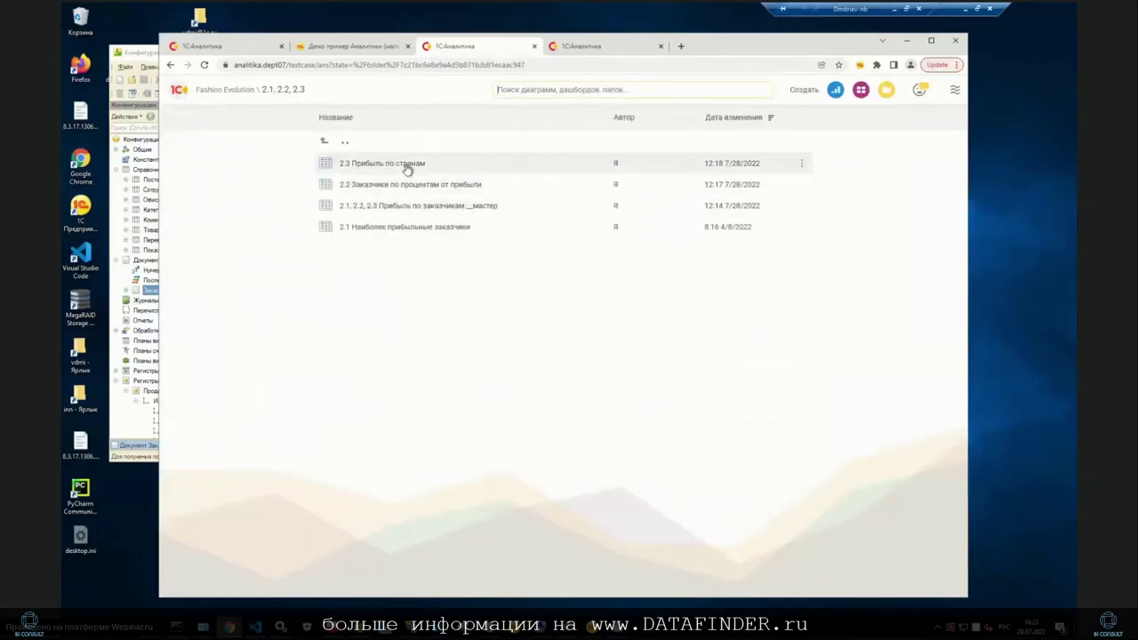
left_click(394, 226)
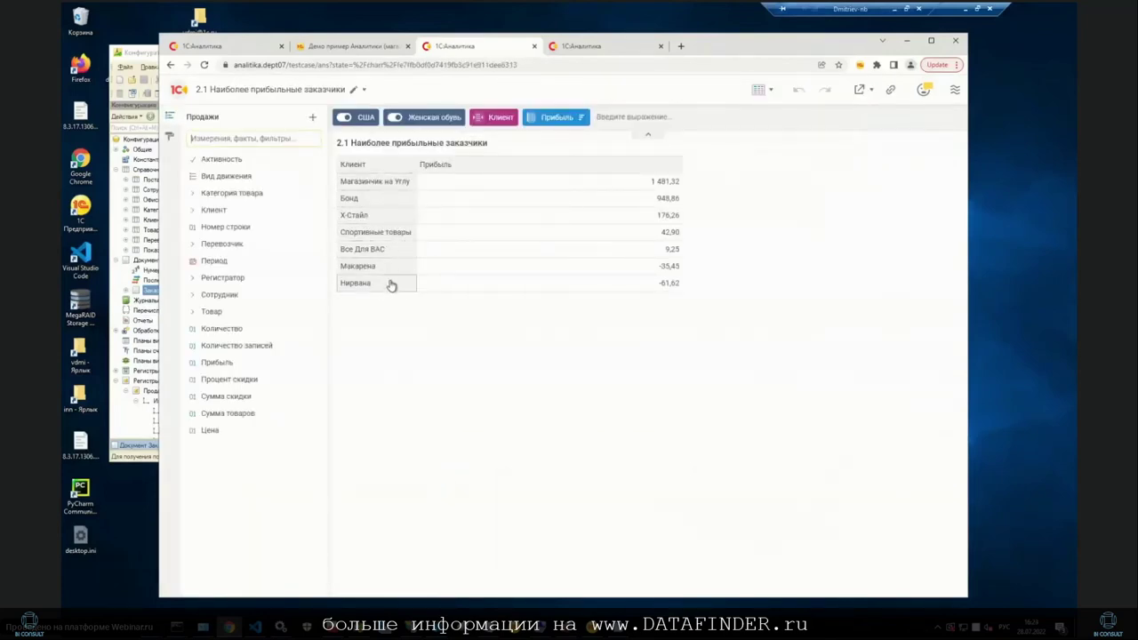
Open the report 2.2 Заказчики по процентам от прибыли and examine its Бразилия client country filter.
left_click(181, 91)
left_click(397, 185)
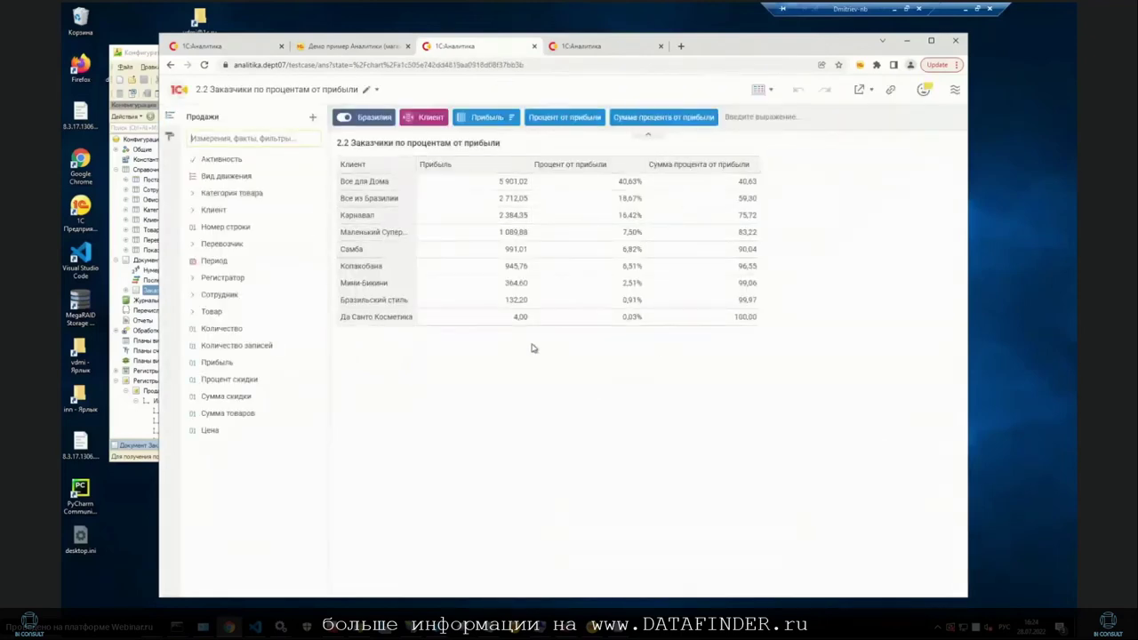
left_click(379, 121)
left_click(399, 205)
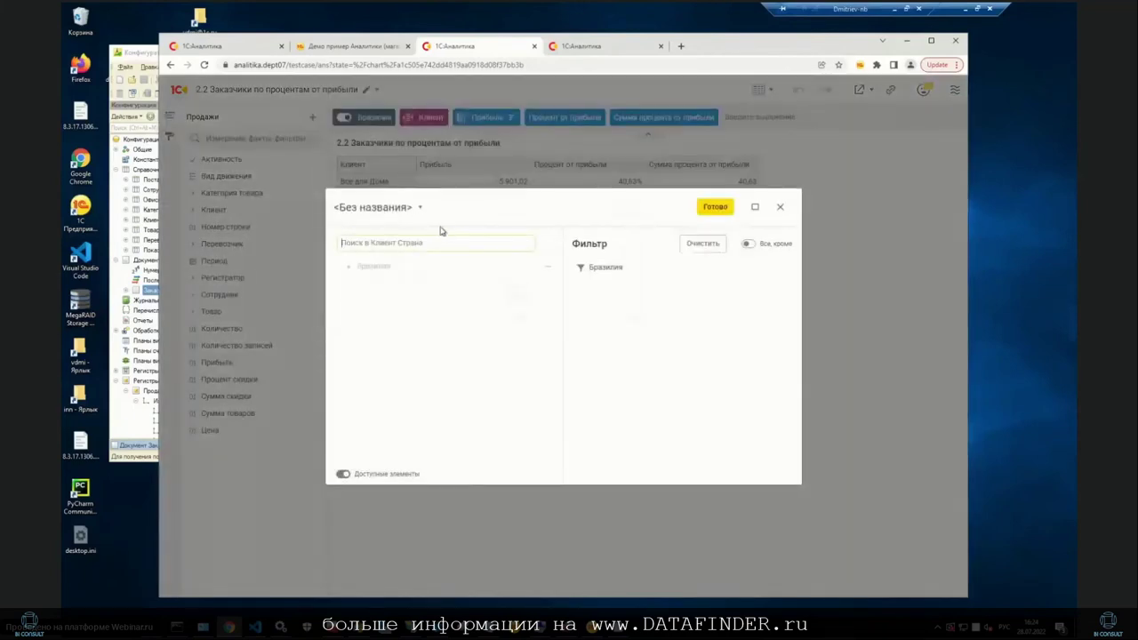
left_click(780, 207)
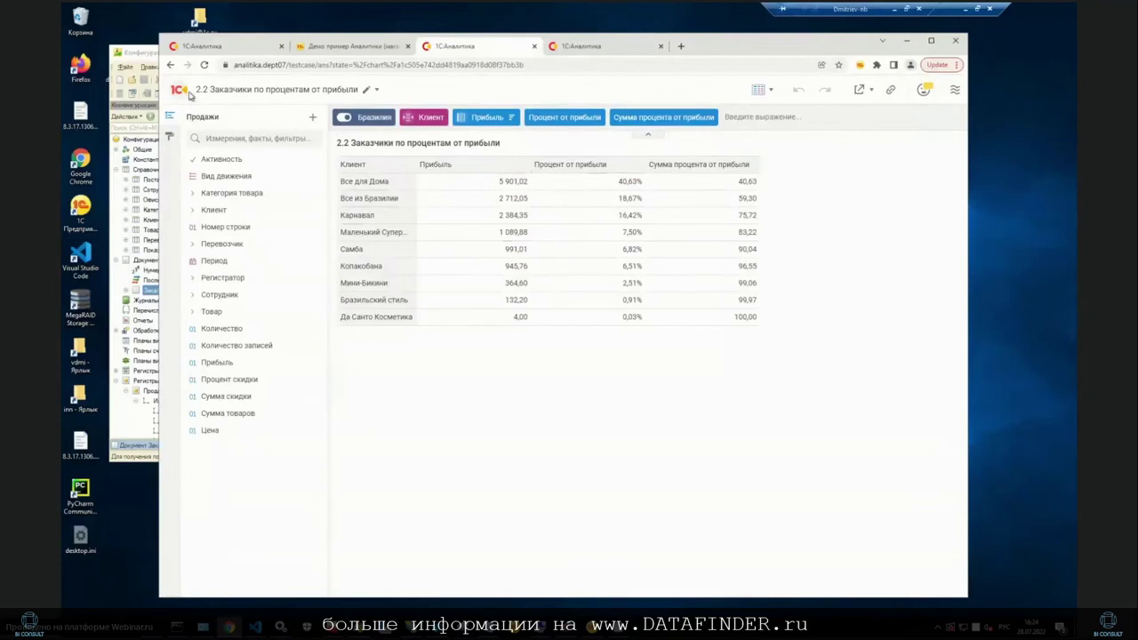
Open the report 2.3 Прибыль по странам, expand the Англия row to view its clients, and collapse it again.
left_click(183, 90)
left_click(380, 163)
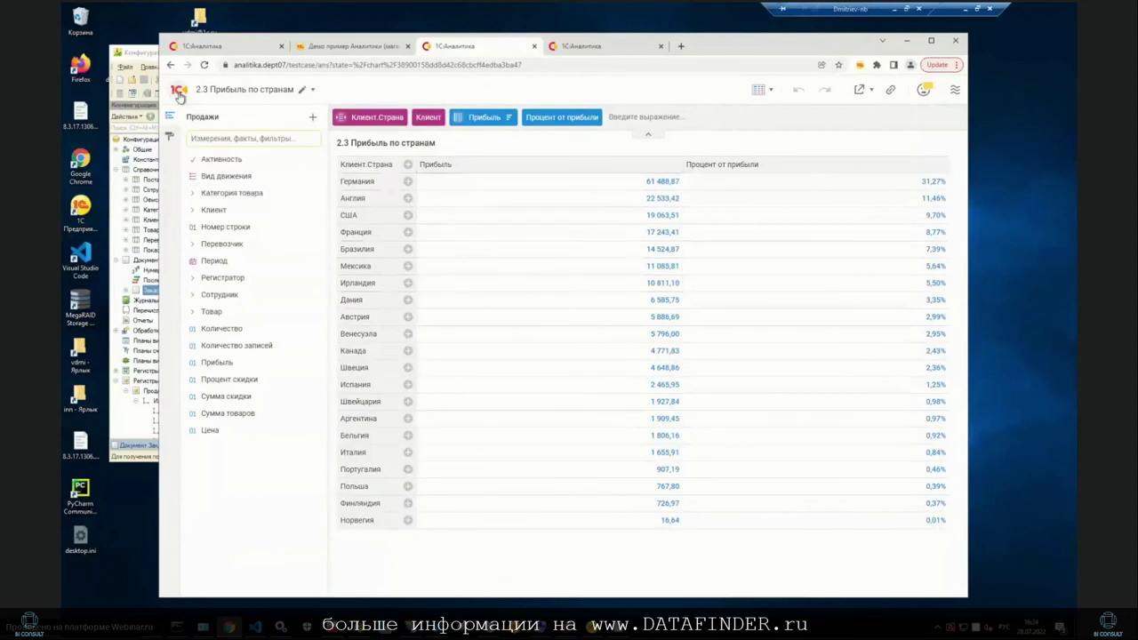
left_click(408, 202)
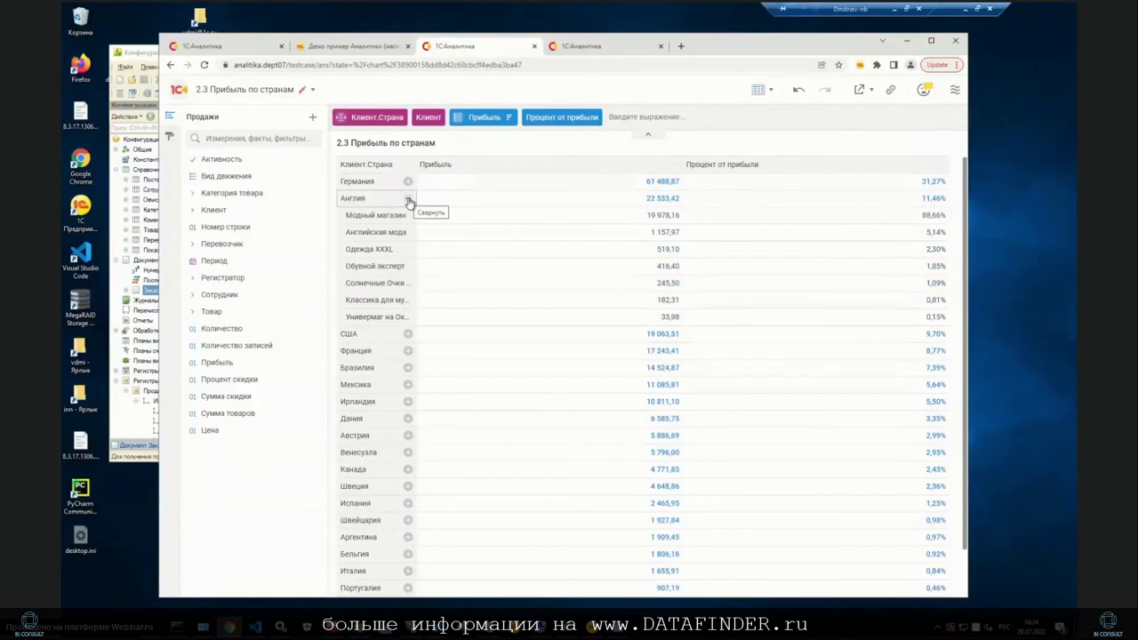
left_click(408, 202)
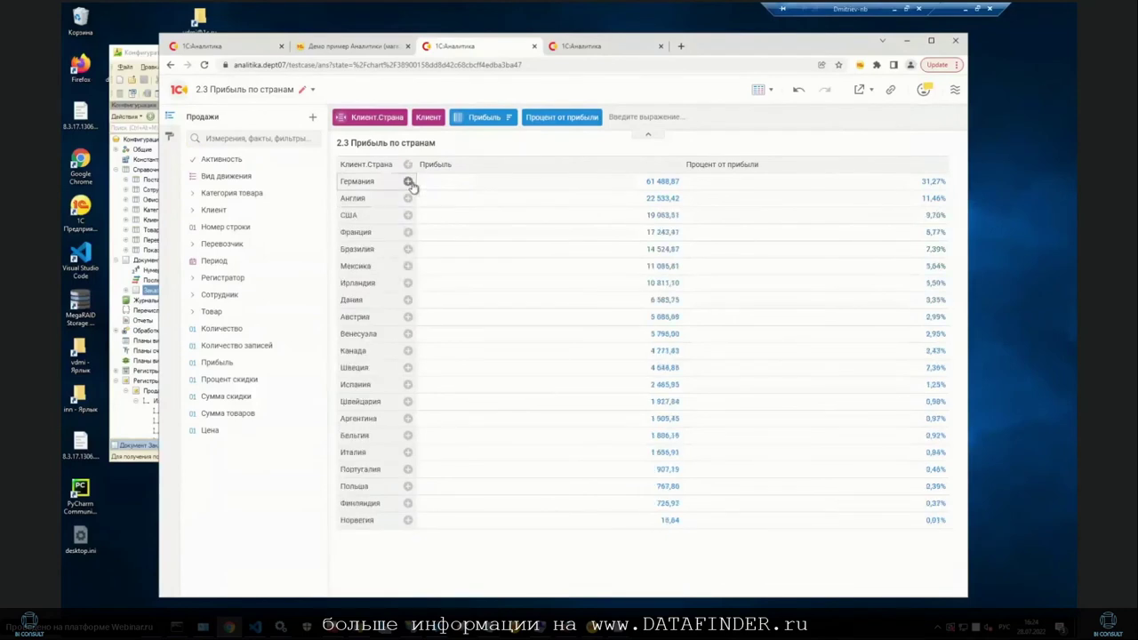